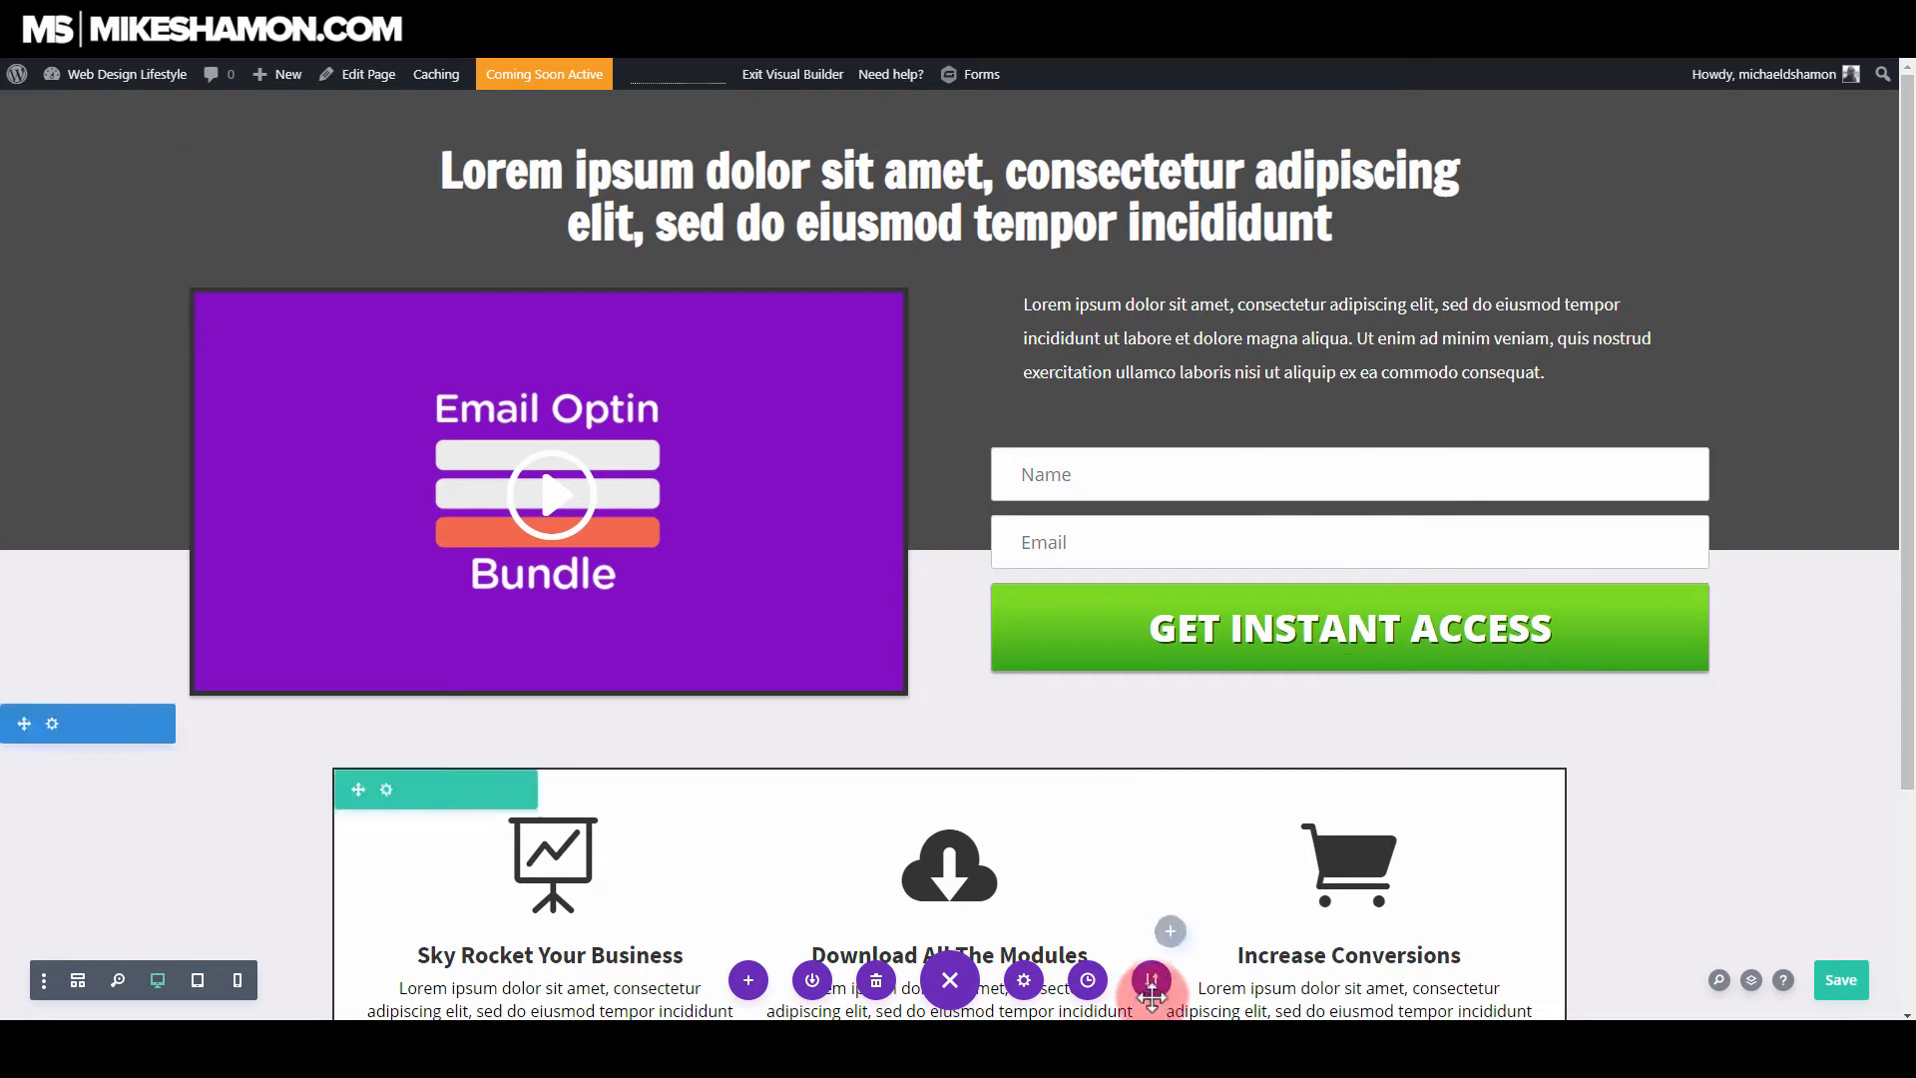
Step: Open the layout import options for this page and turn off replacing existing content
left_click(1152, 993)
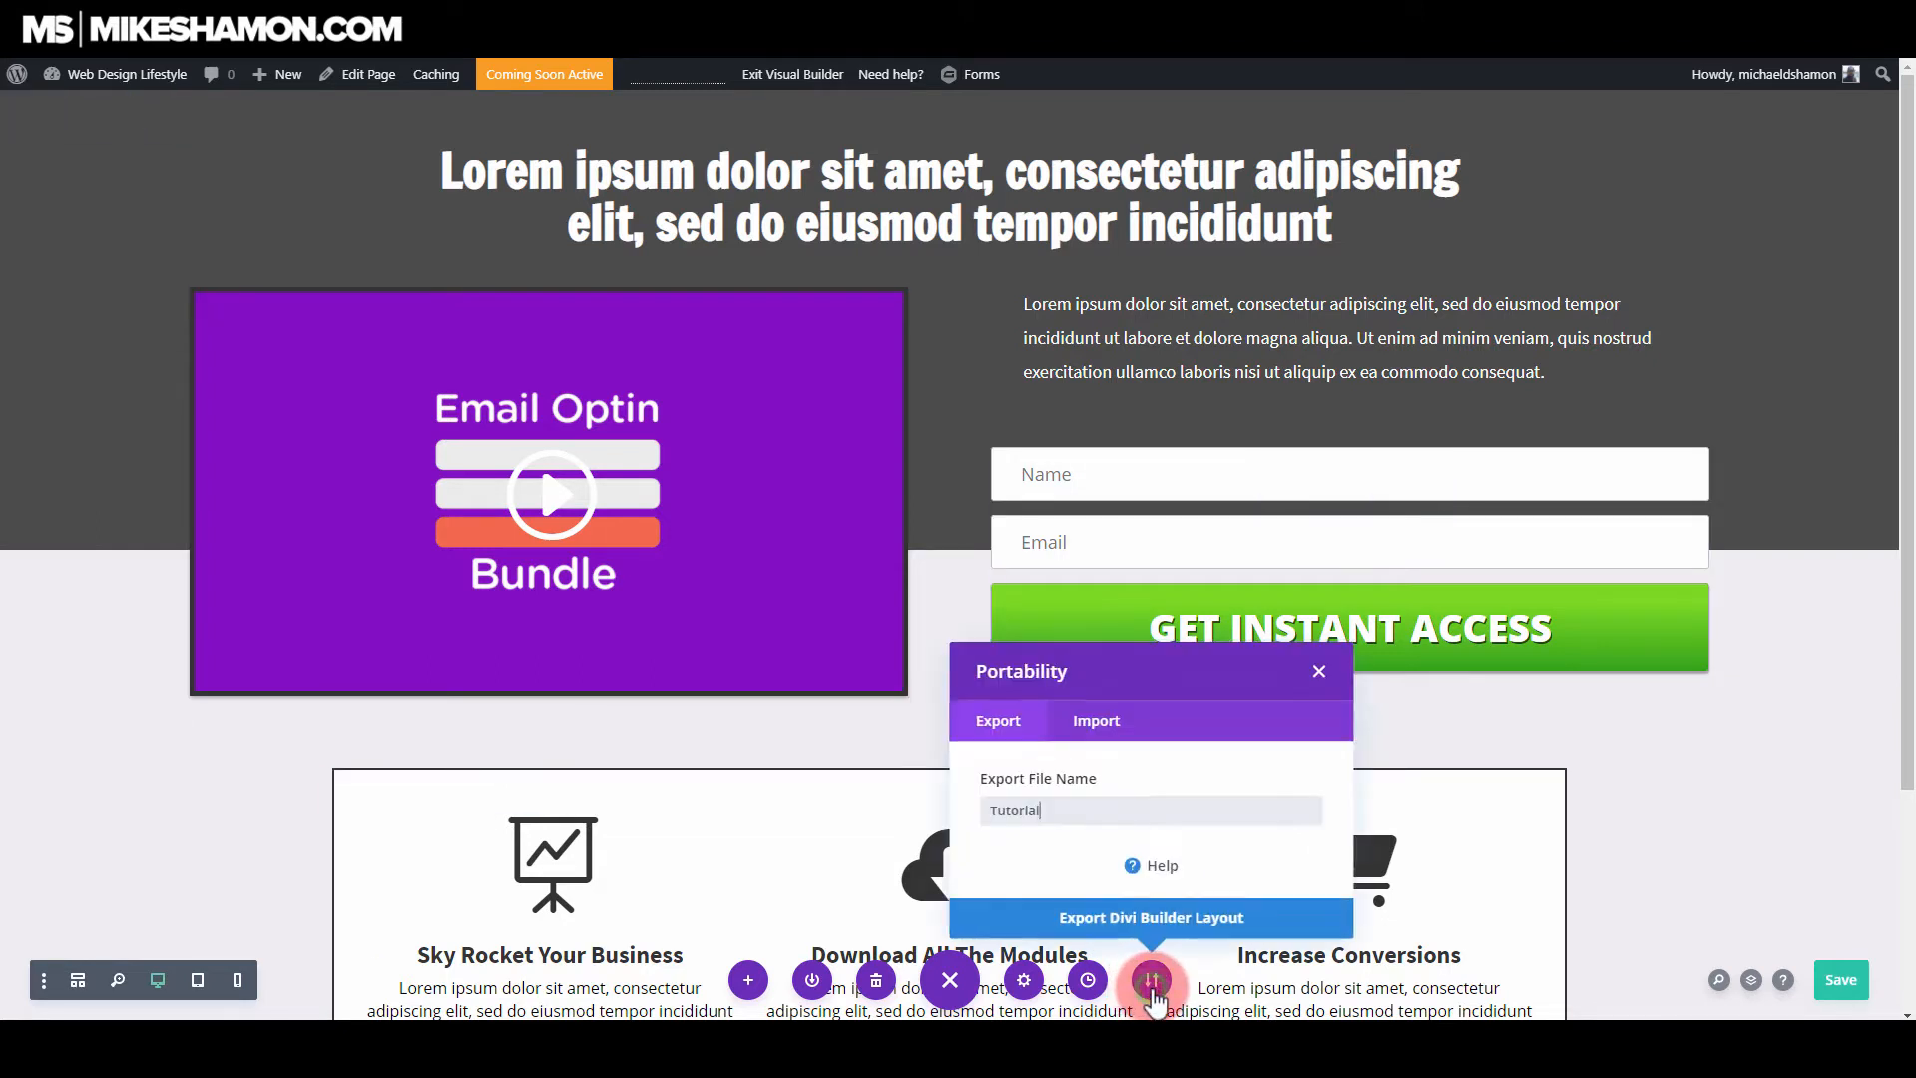
left_click(1087, 720)
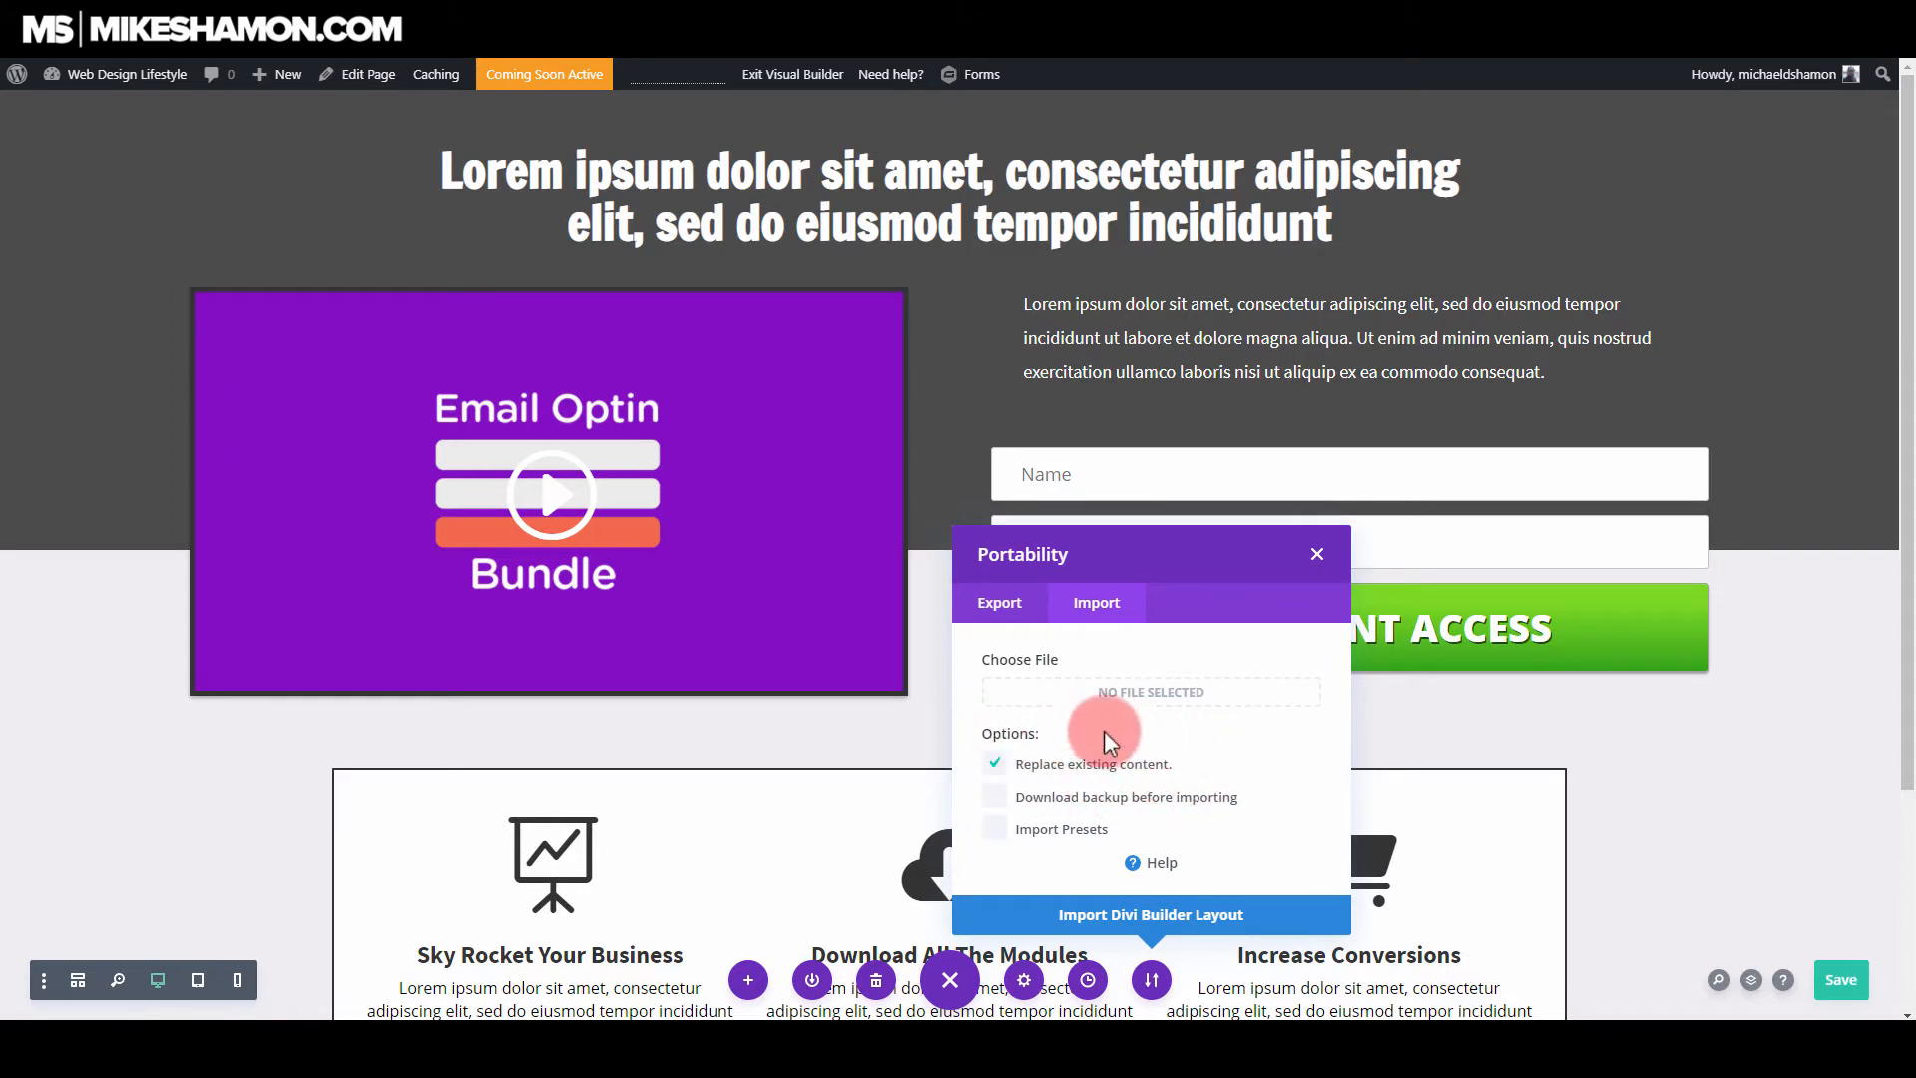
left_click(995, 762)
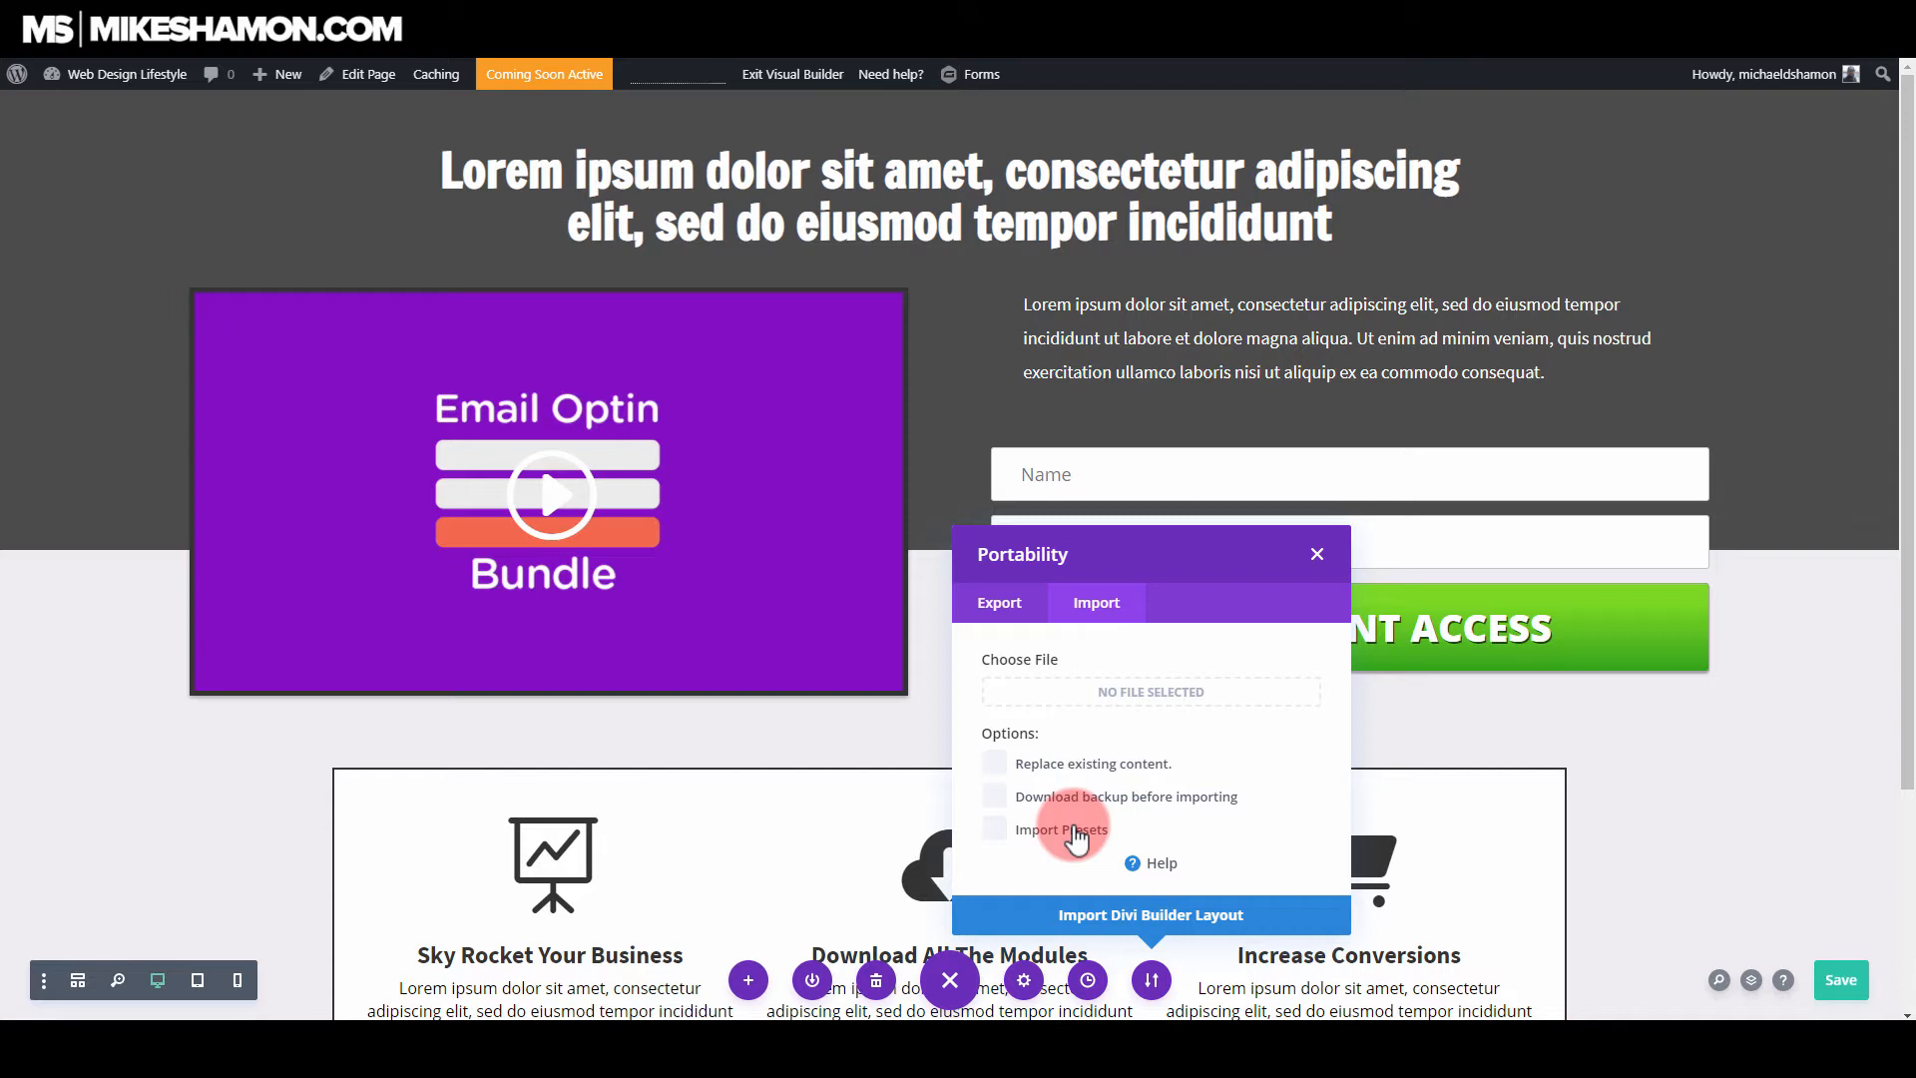
left_click(1097, 603)
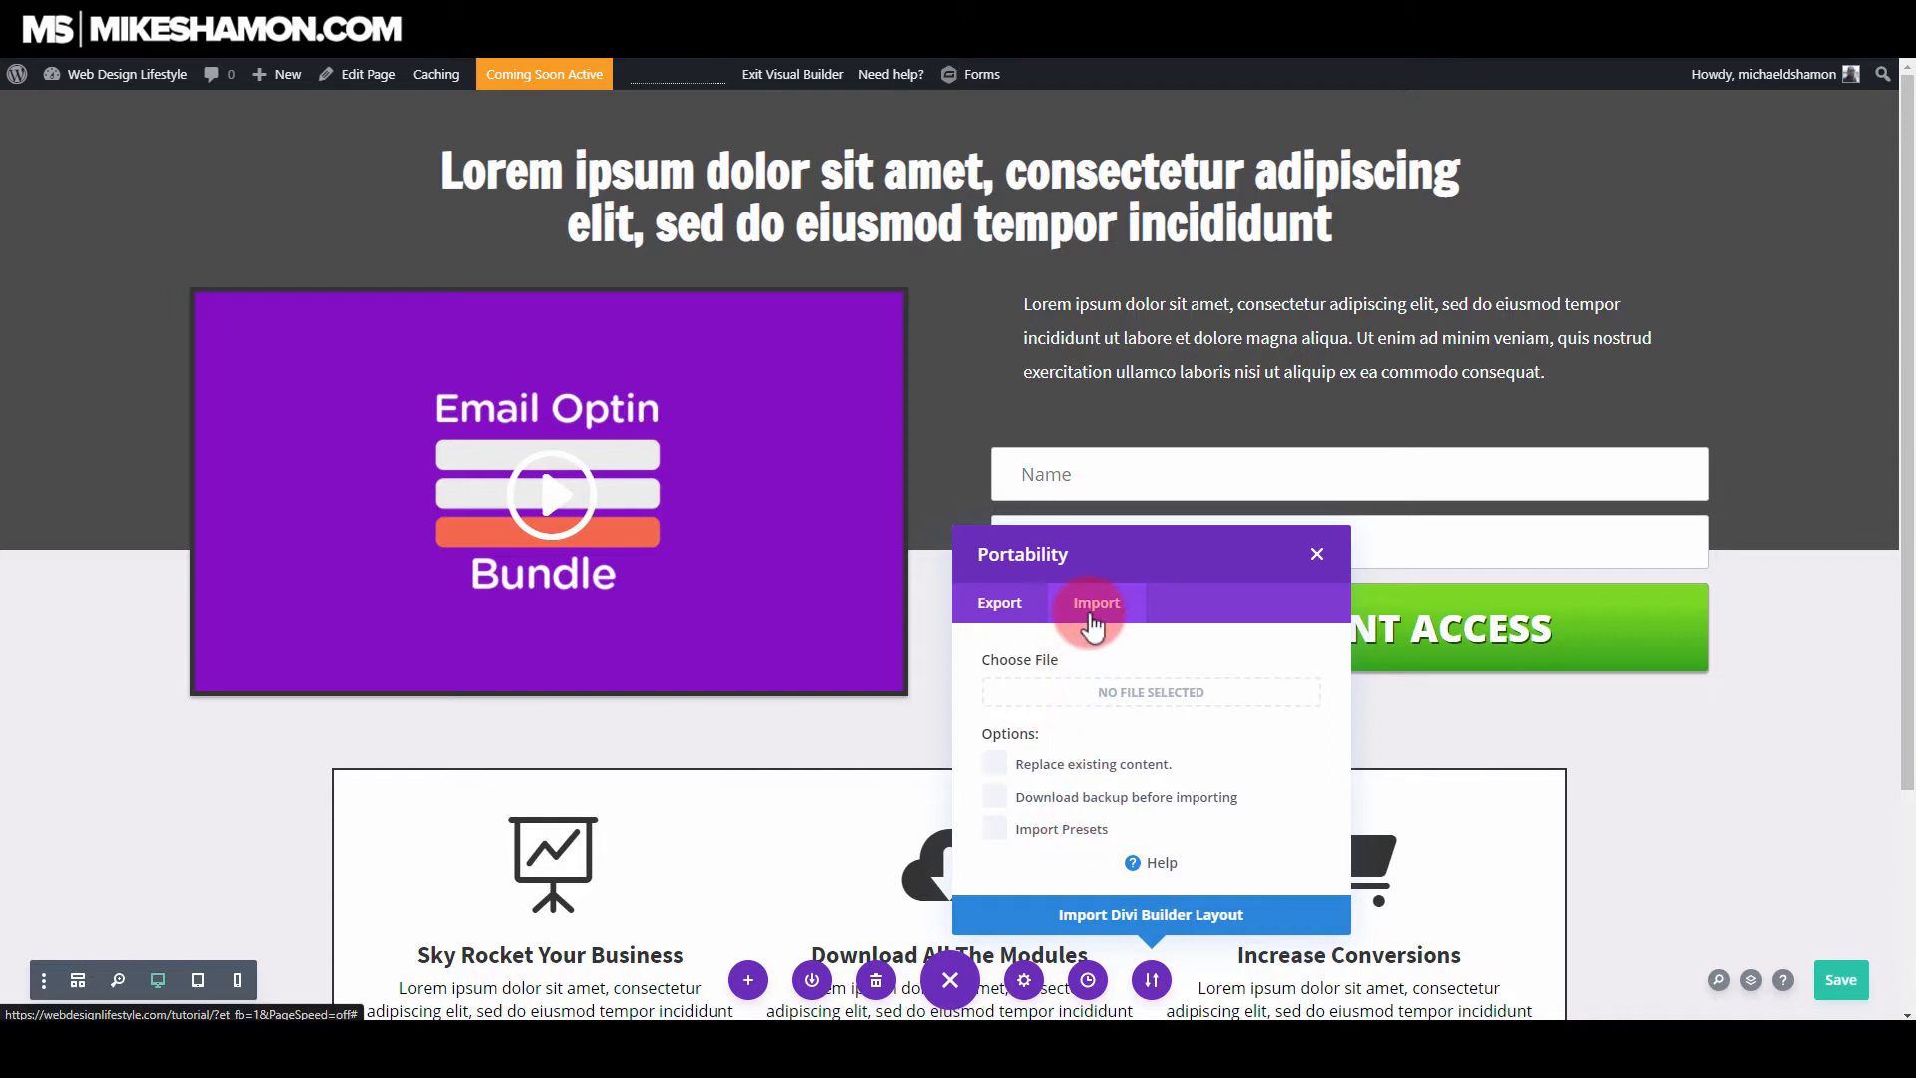
left_click(1064, 704)
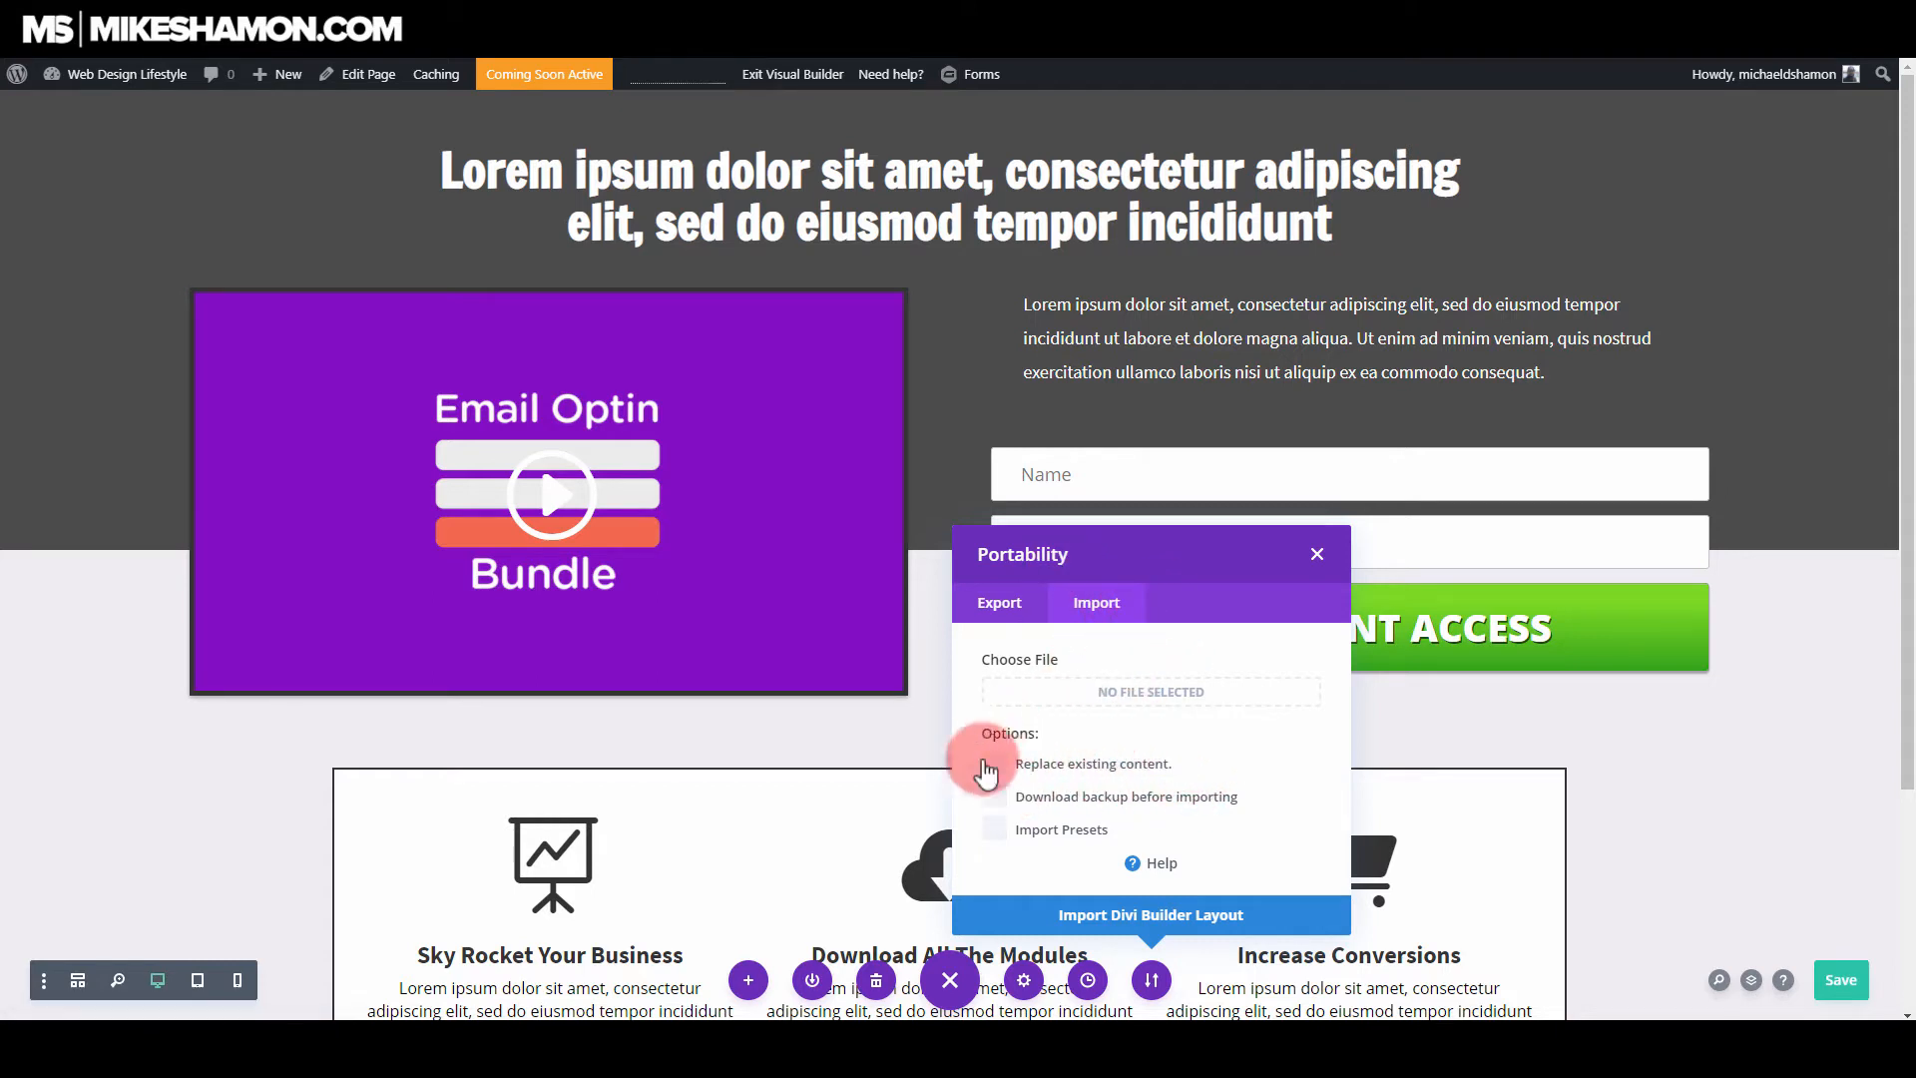
Step: Choose Email_Optins 17-32.json as the import file, import the Divi Builder layout, and close the Portability window
left_click(1173, 707)
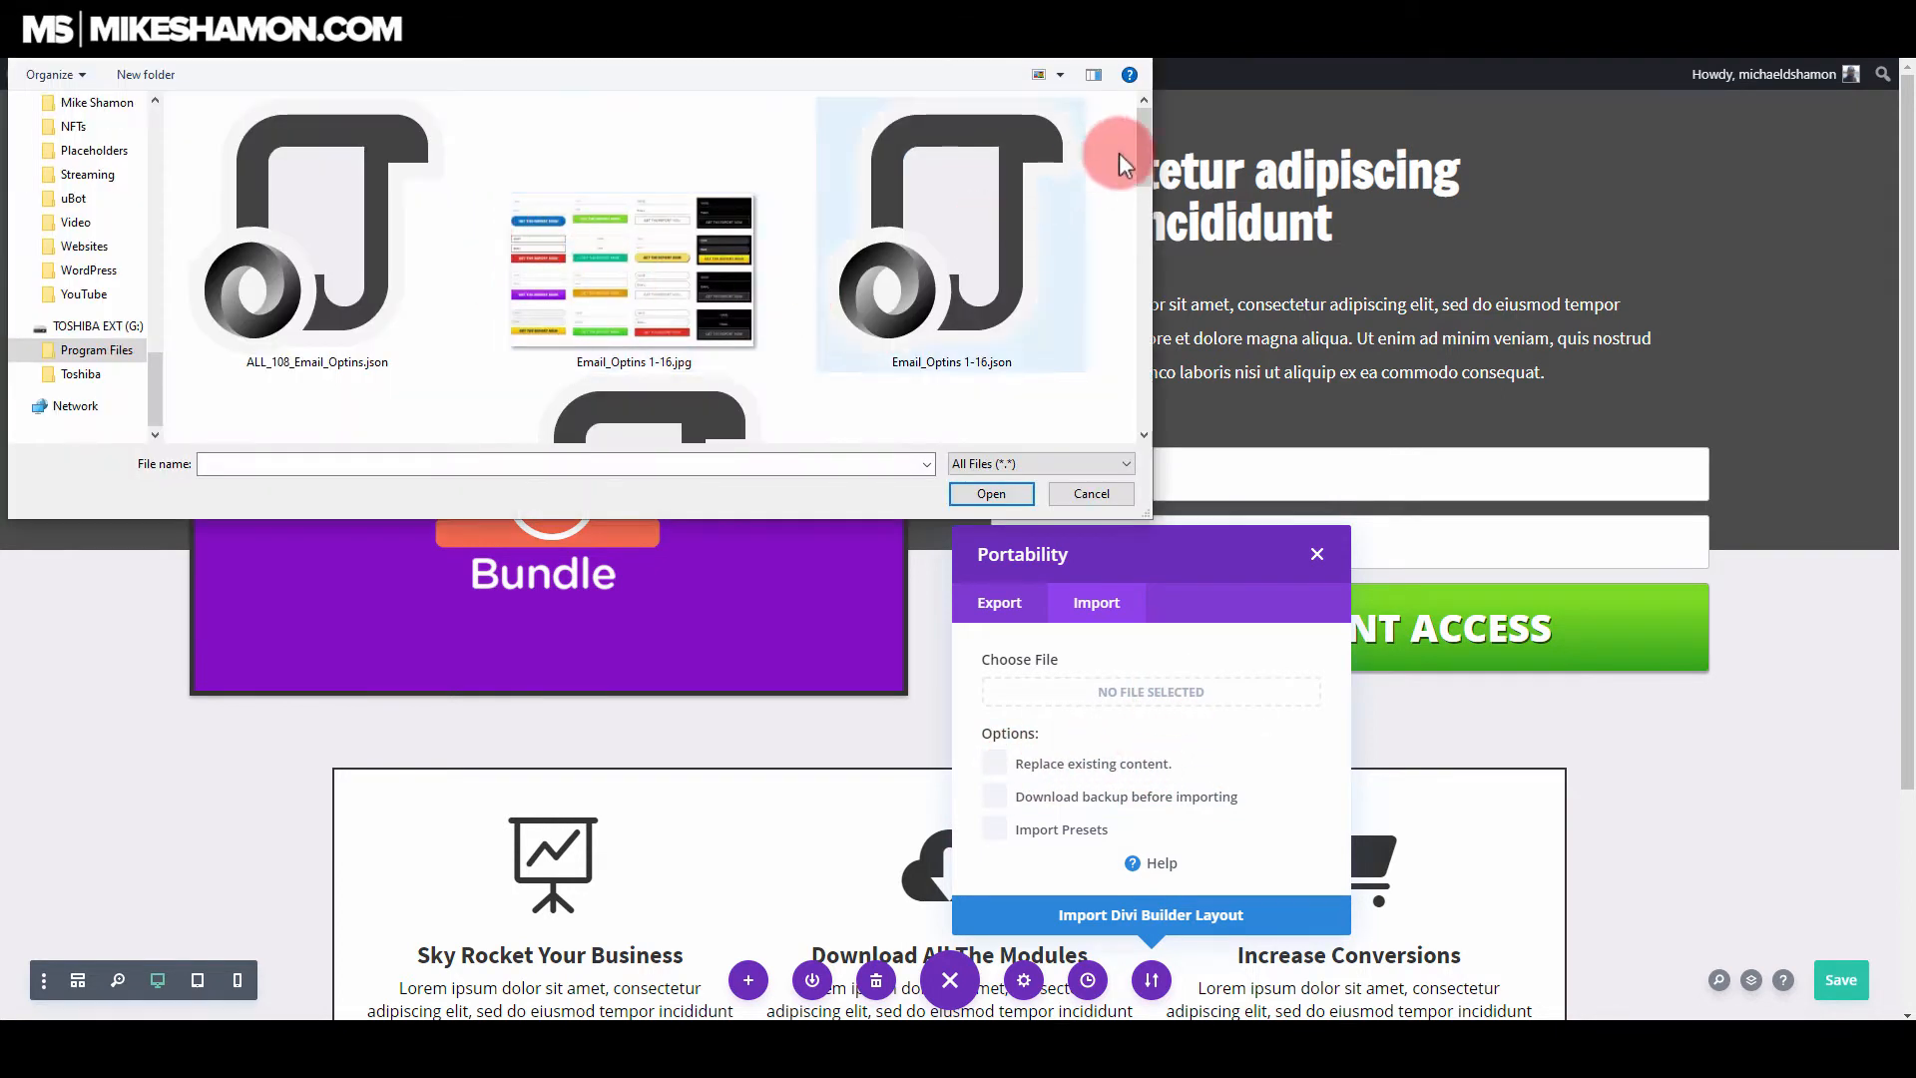
scroll(1145, 183, "down", 3)
scroll(1138, 195, "down", 2)
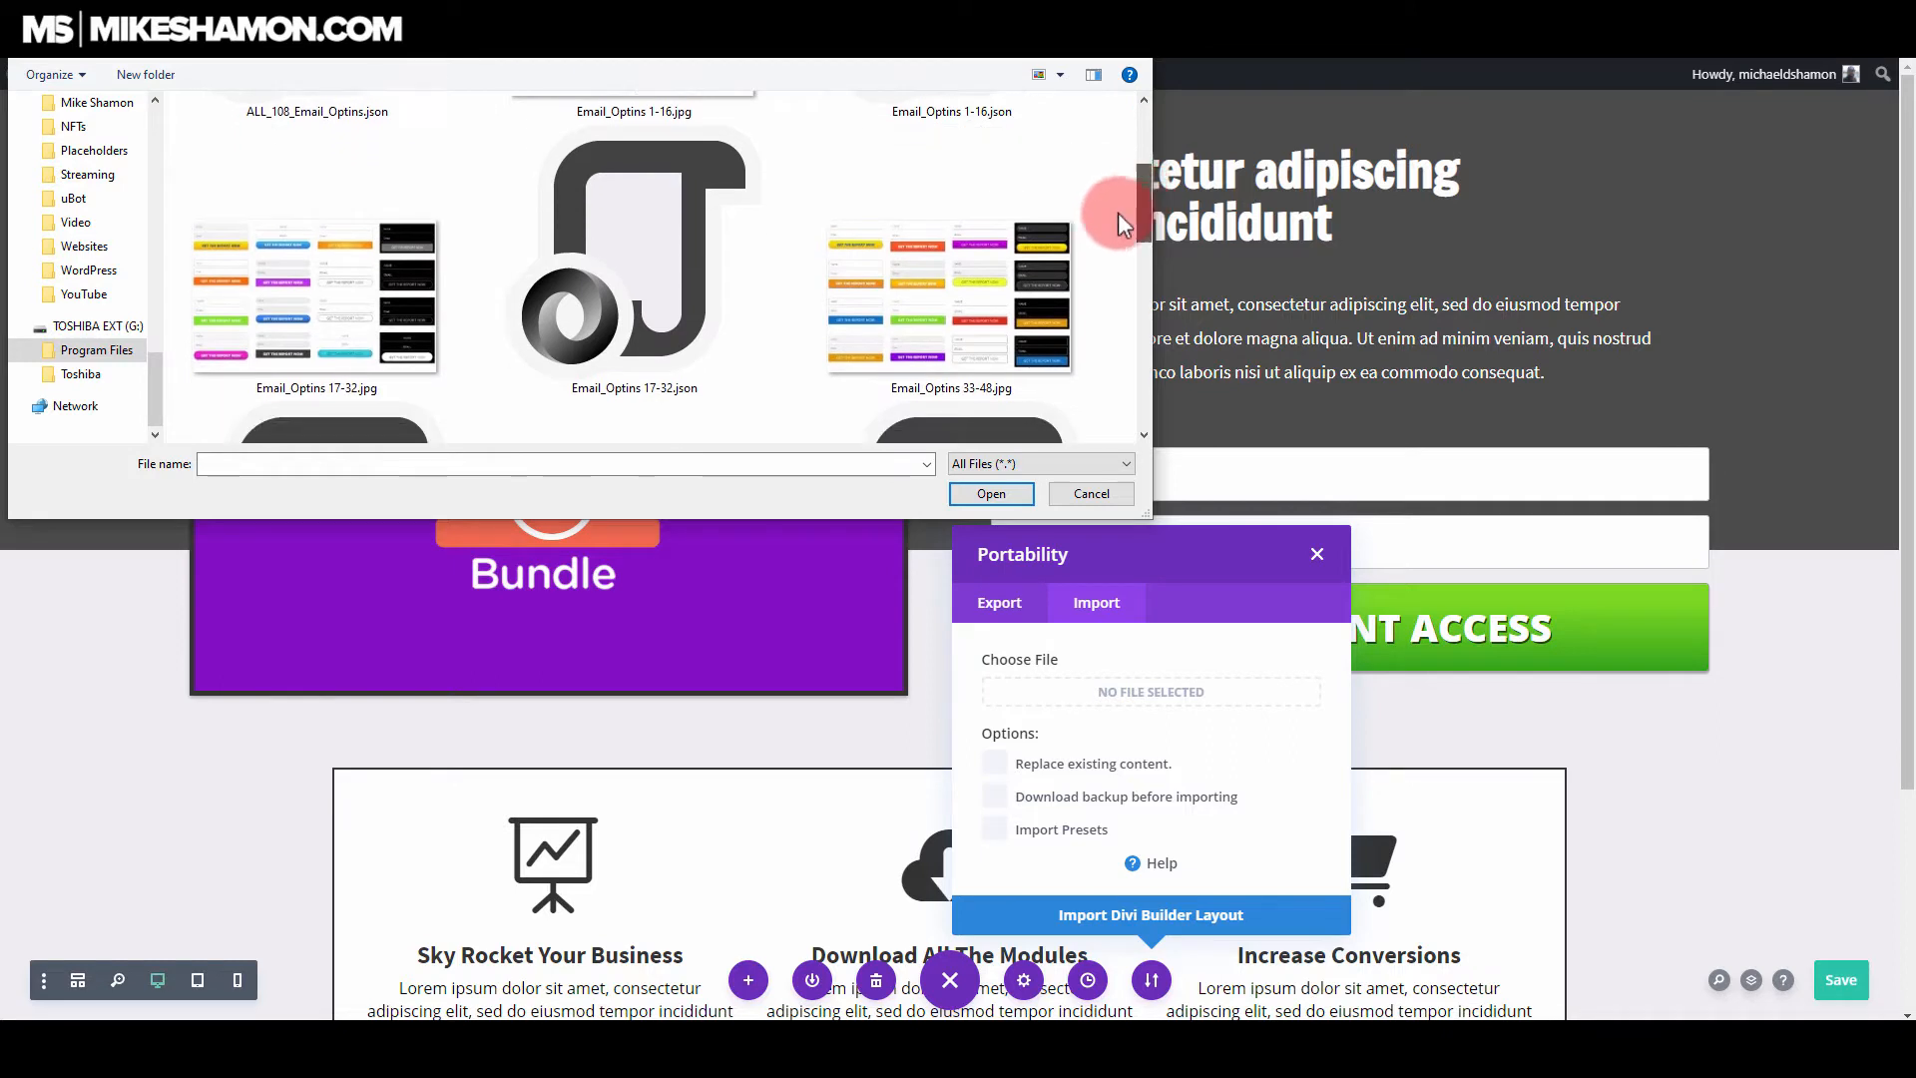
left_click(665, 339)
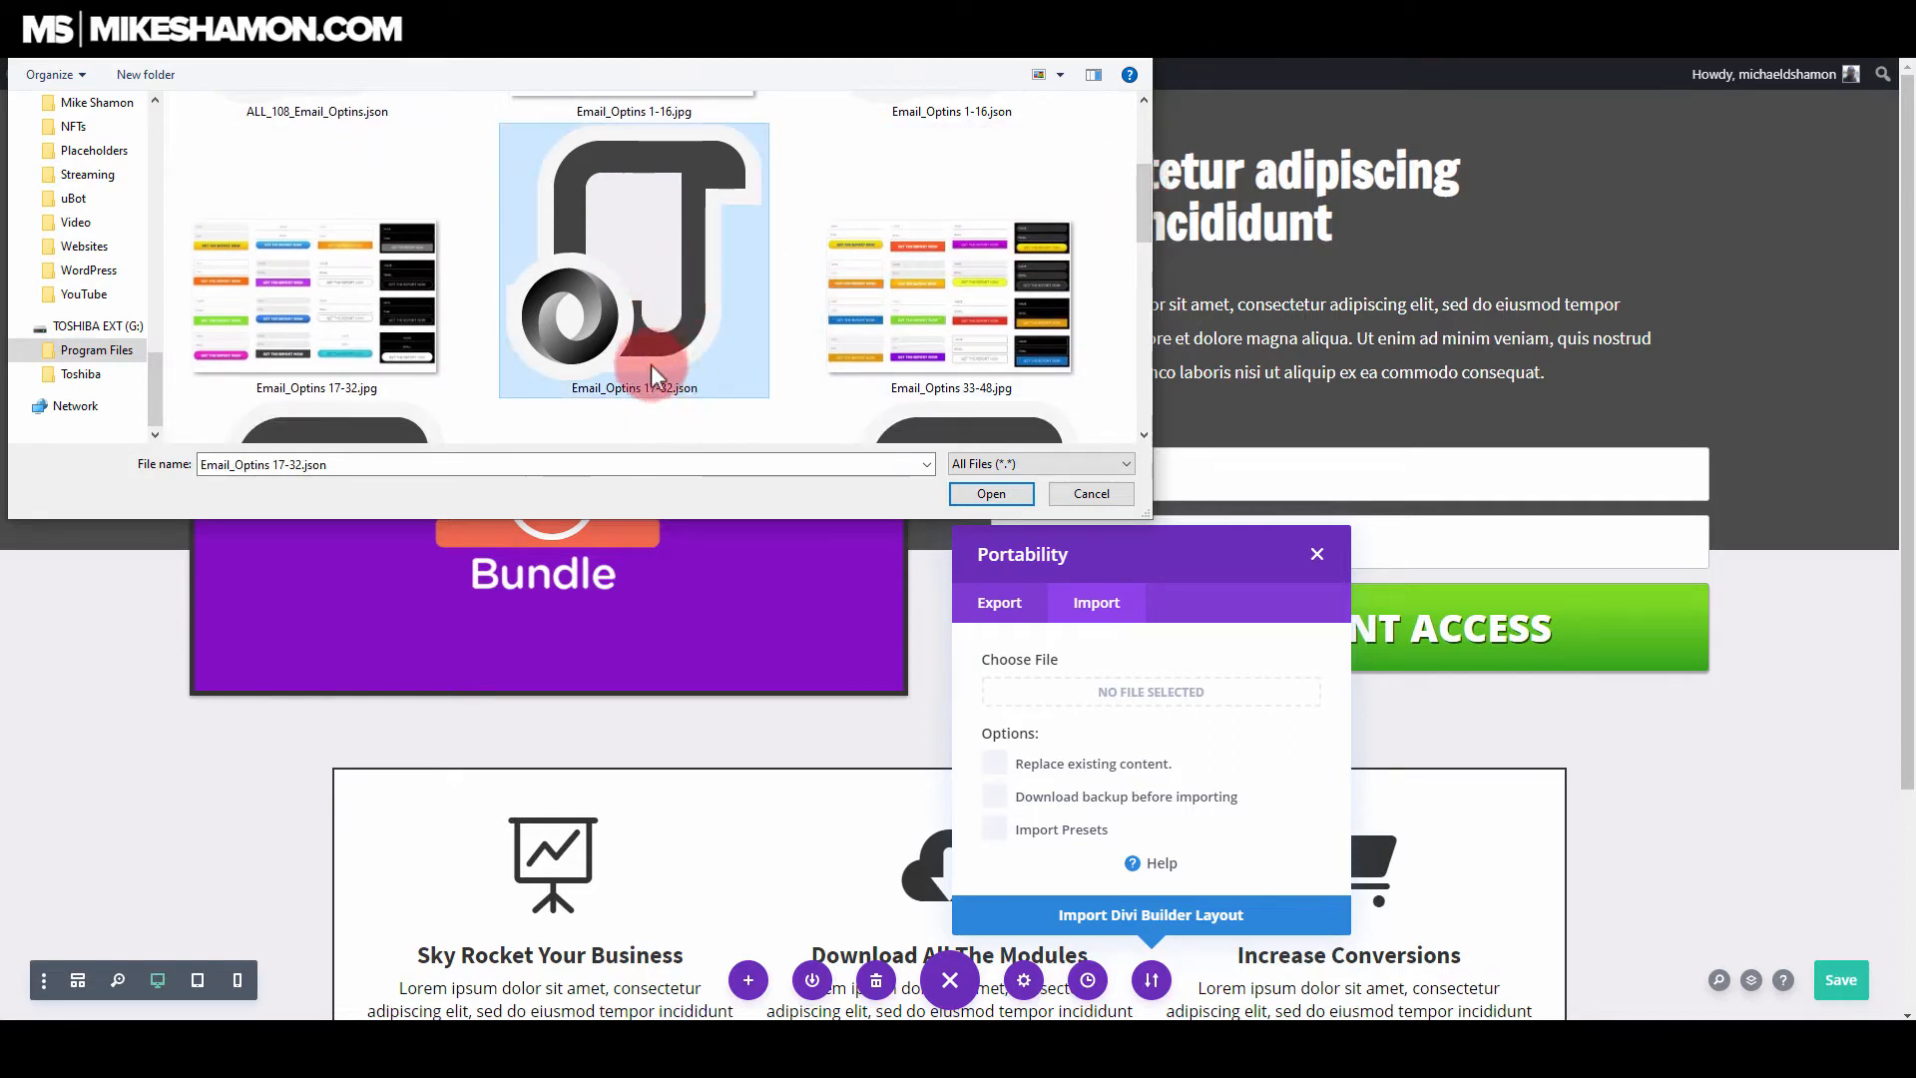
left_click(1061, 77)
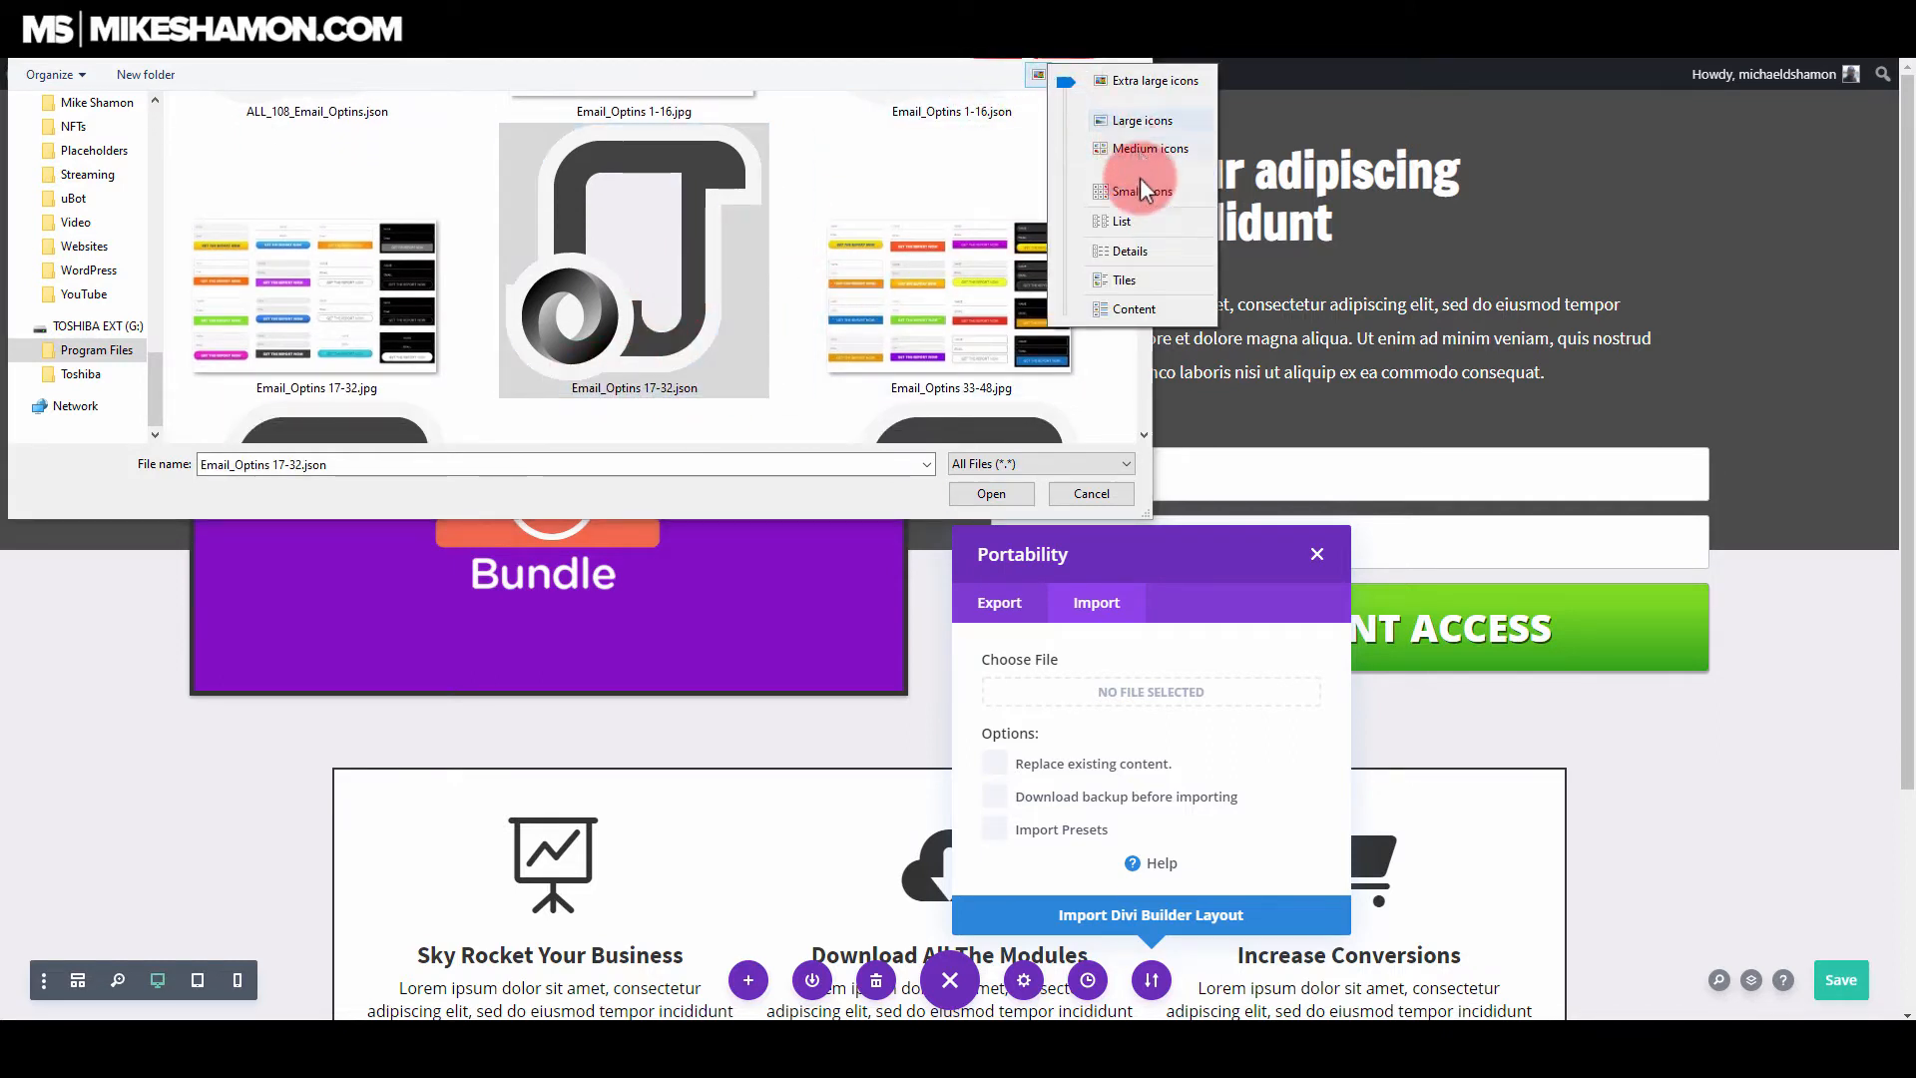
left_click(1125, 248)
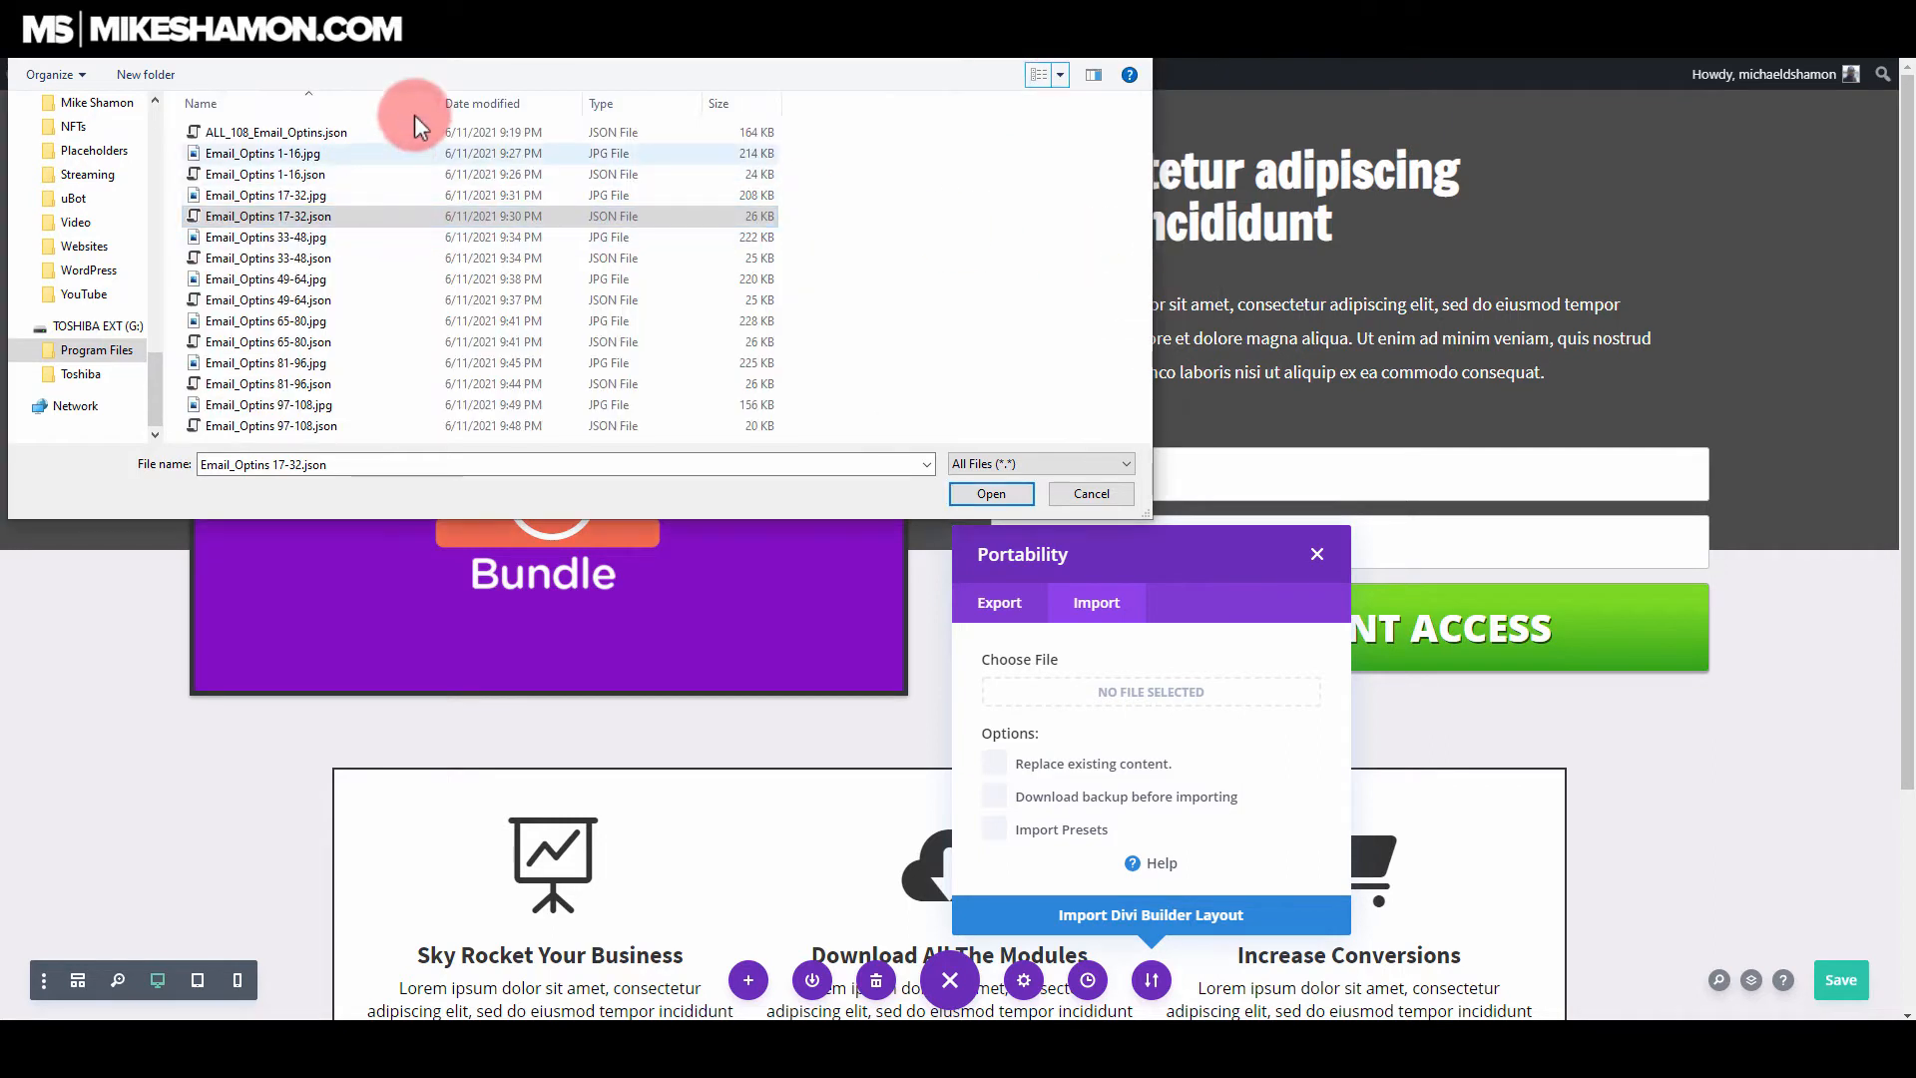
left_click_drag(439, 101, 571, 103)
left_click(320, 220)
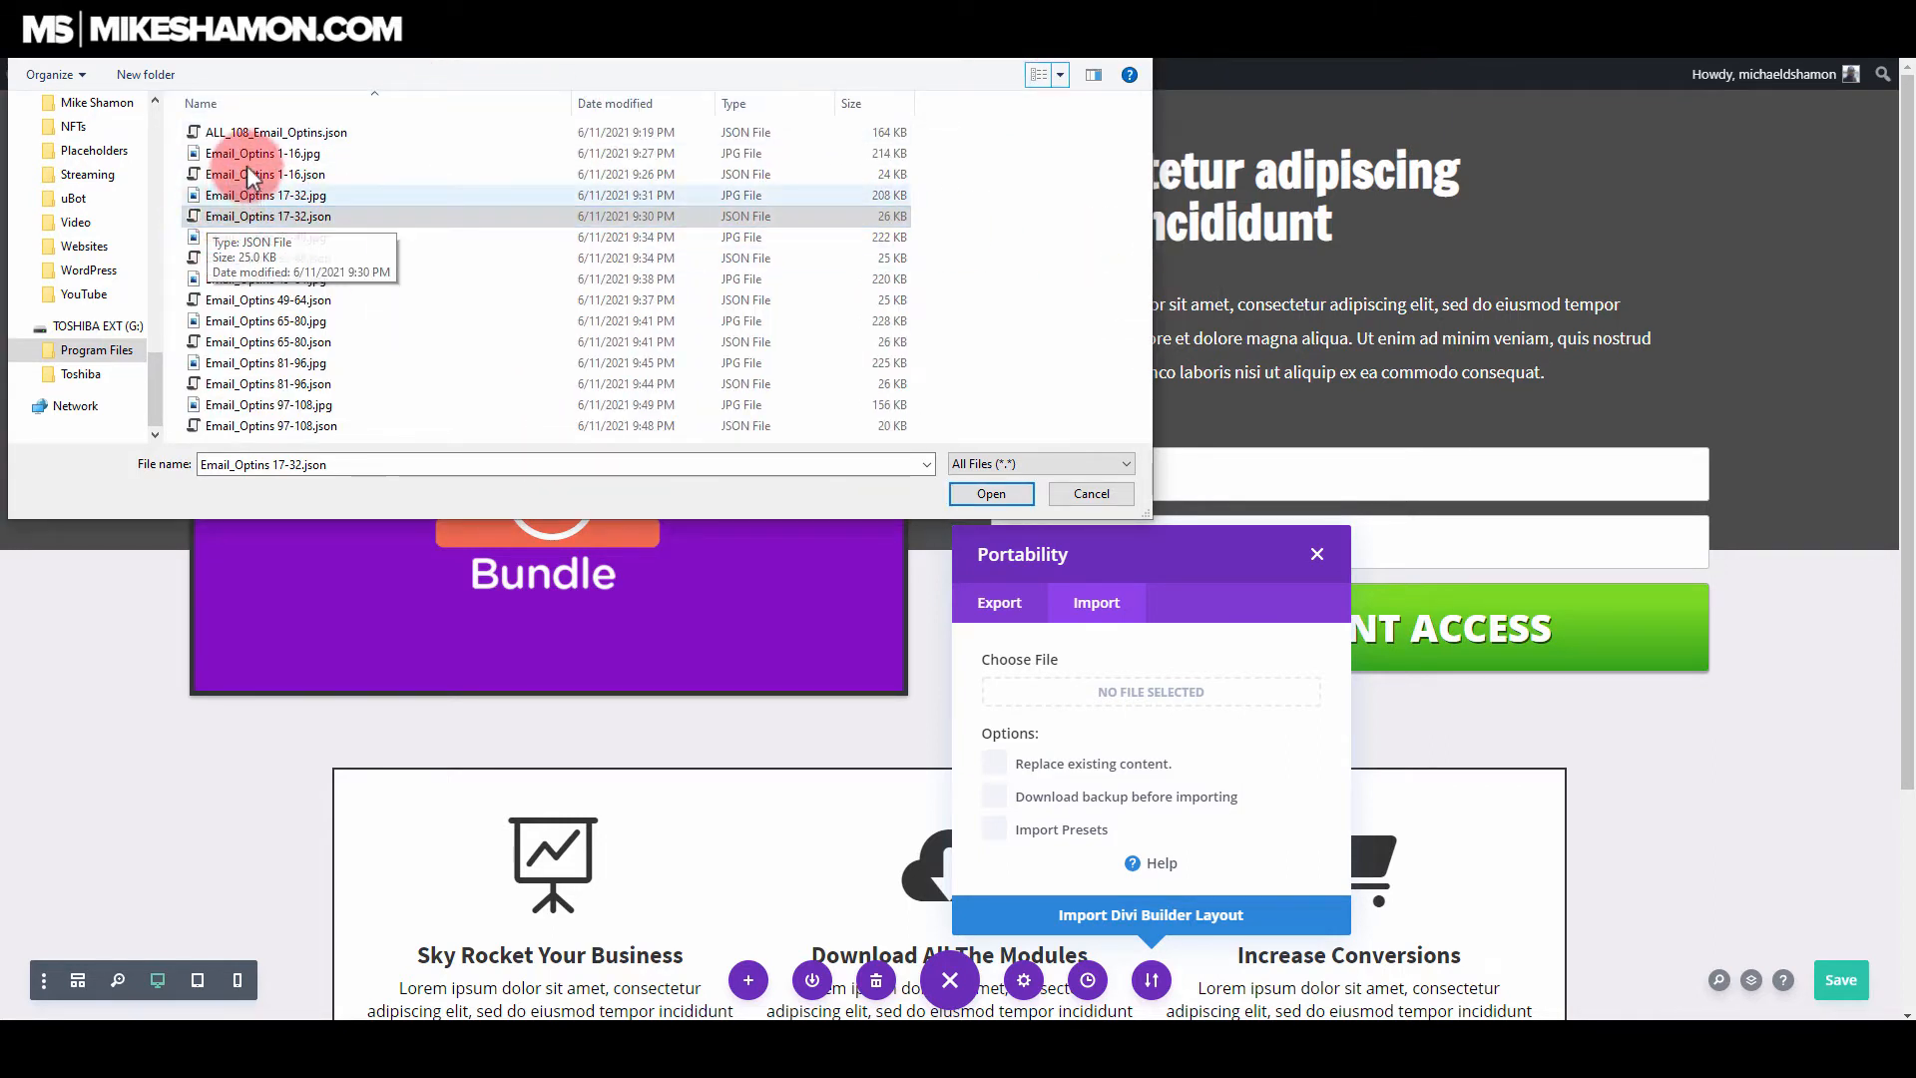
left_click(969, 503)
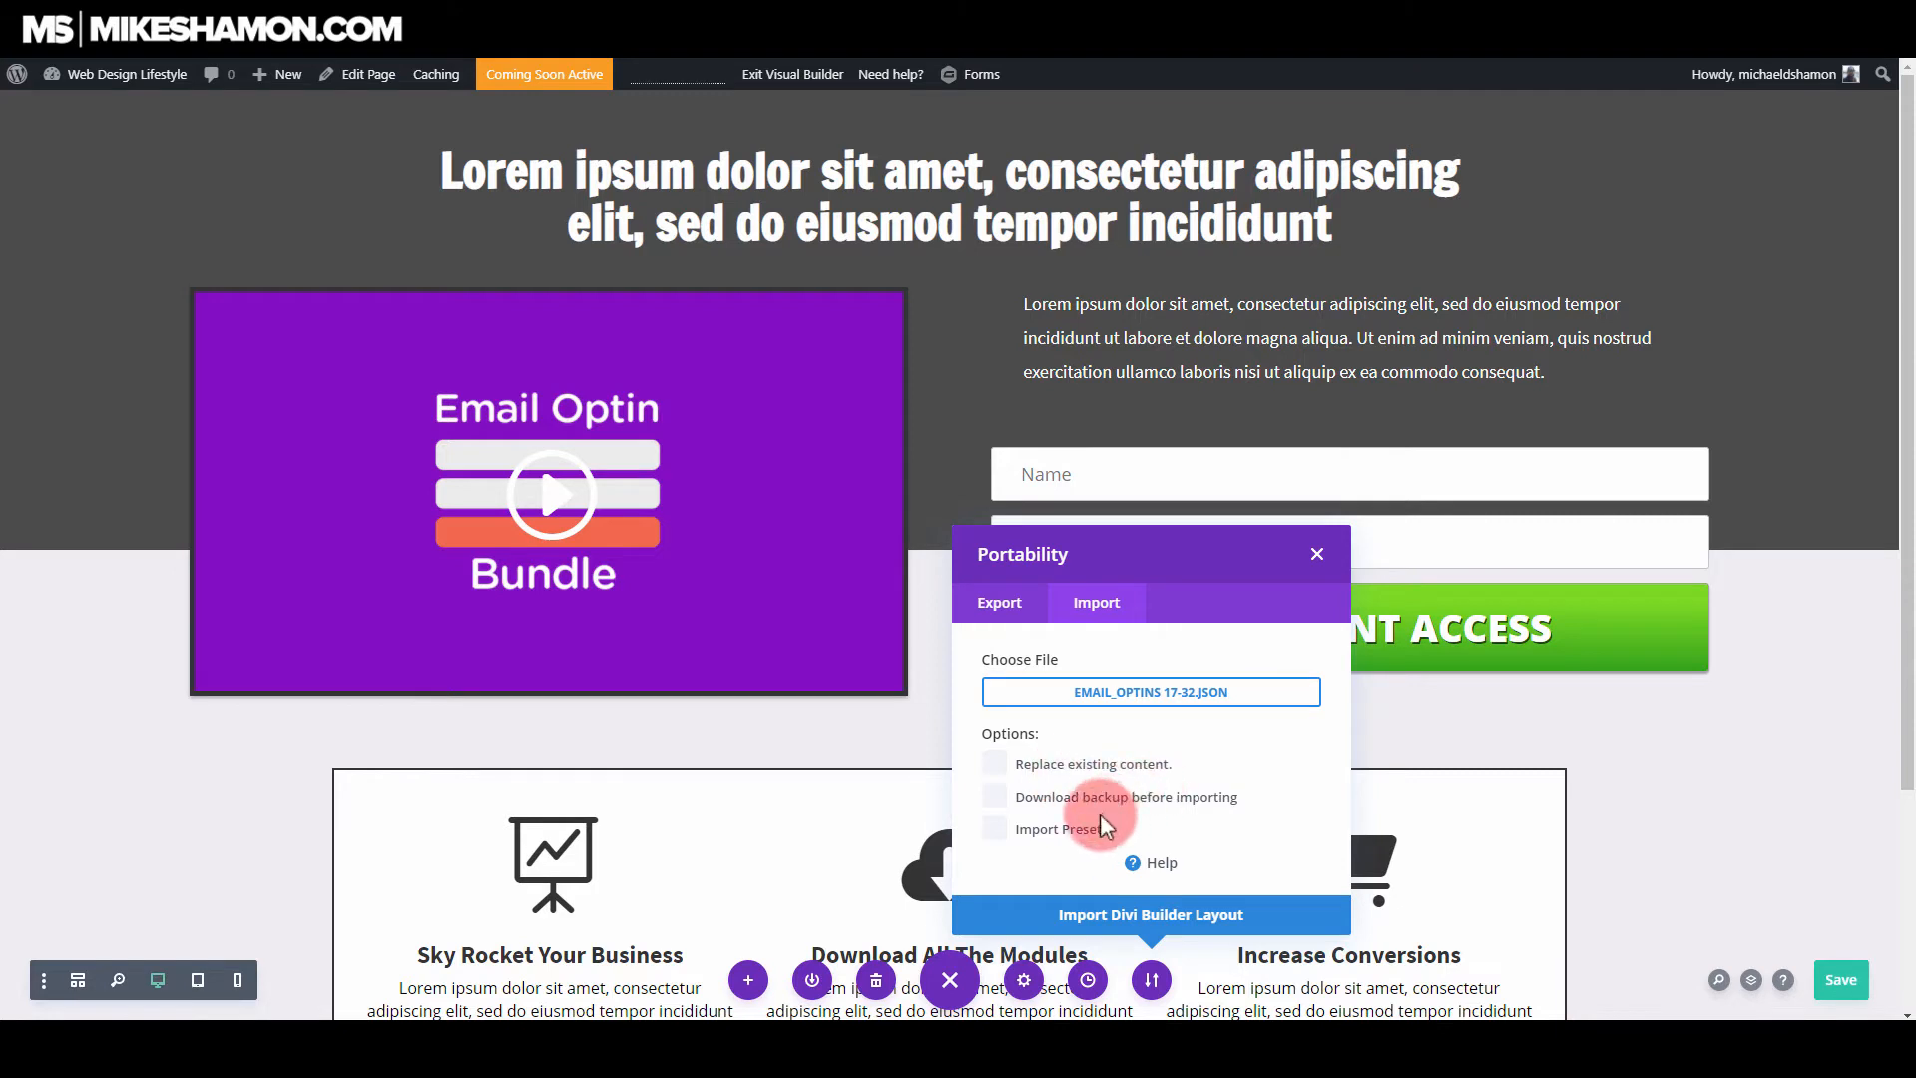
left_click(1154, 923)
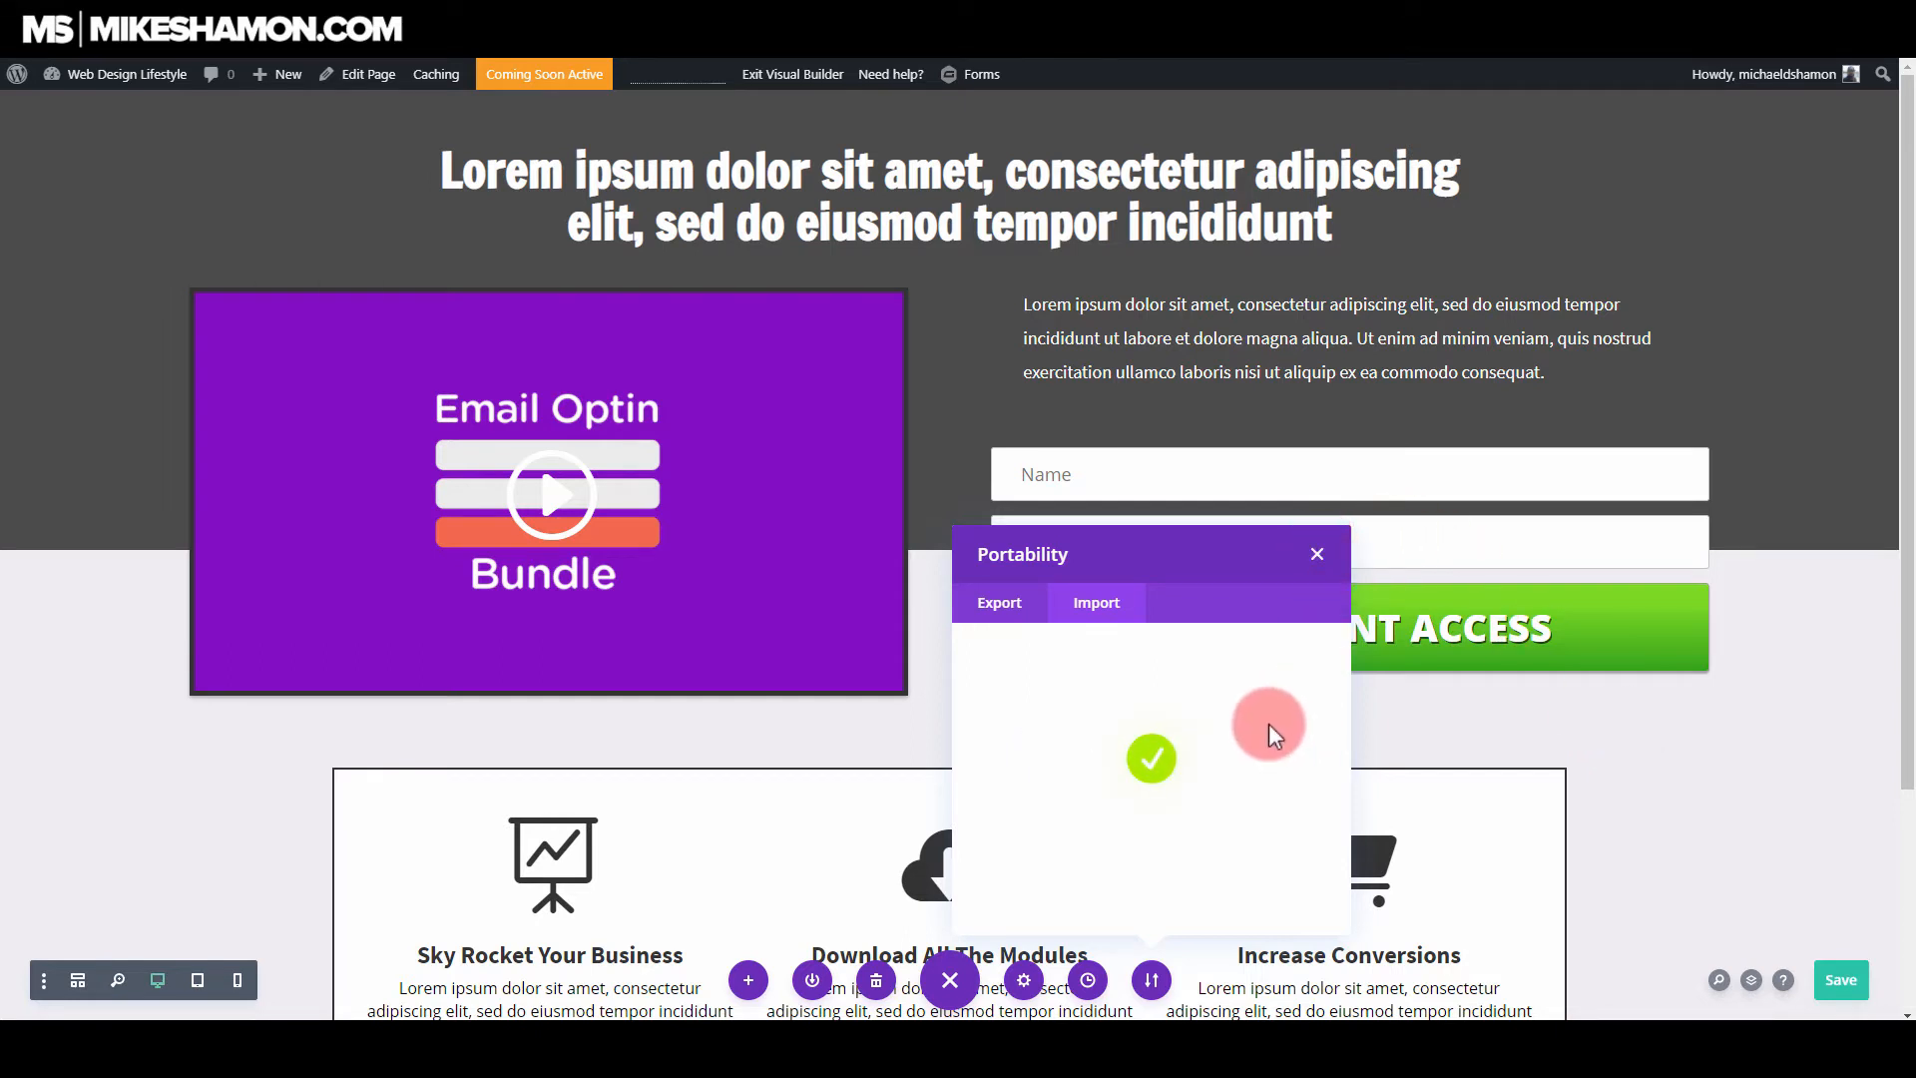
left_click(1317, 554)
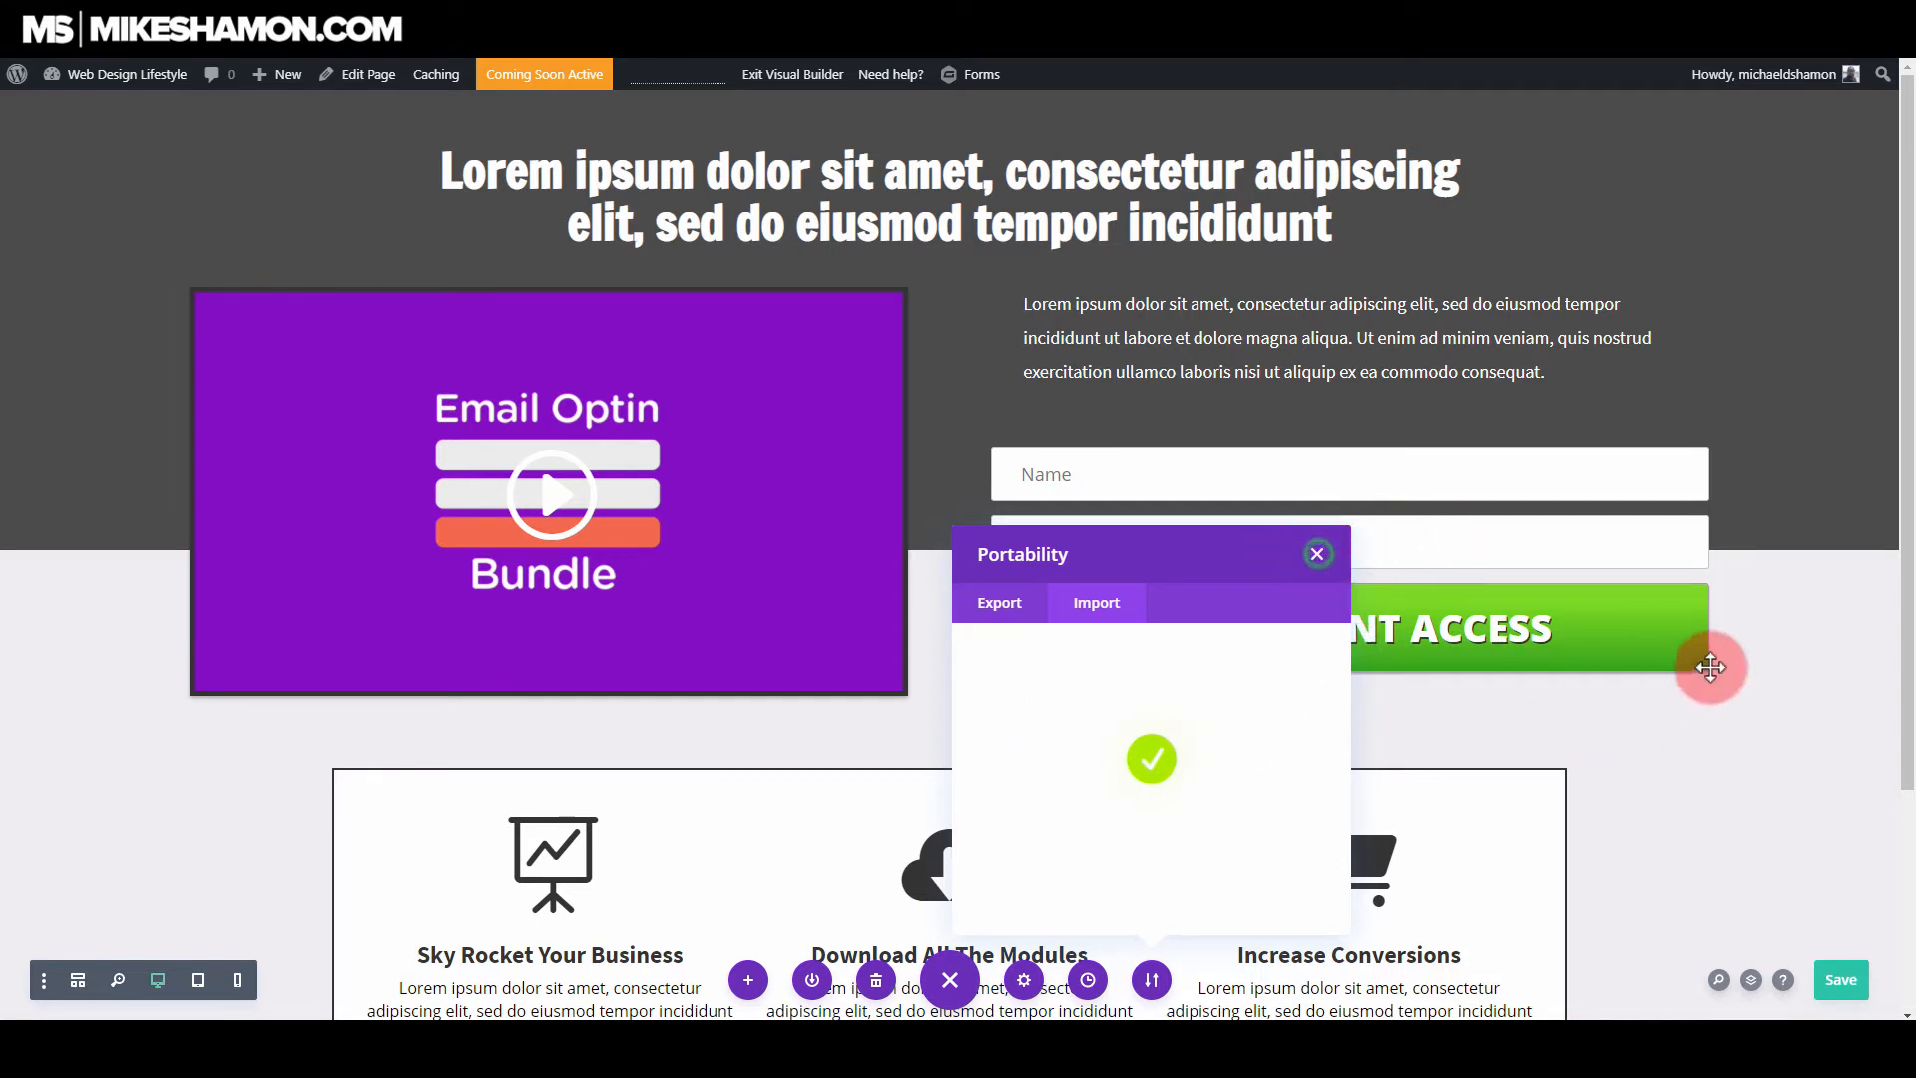
Step: Move the imported yellow "Get The Report Now" optin below the green "Get Instant Access" optin in the header section, and delete the green one
scroll(1377, 715, "down", 3)
scroll(1381, 713, "down", 5)
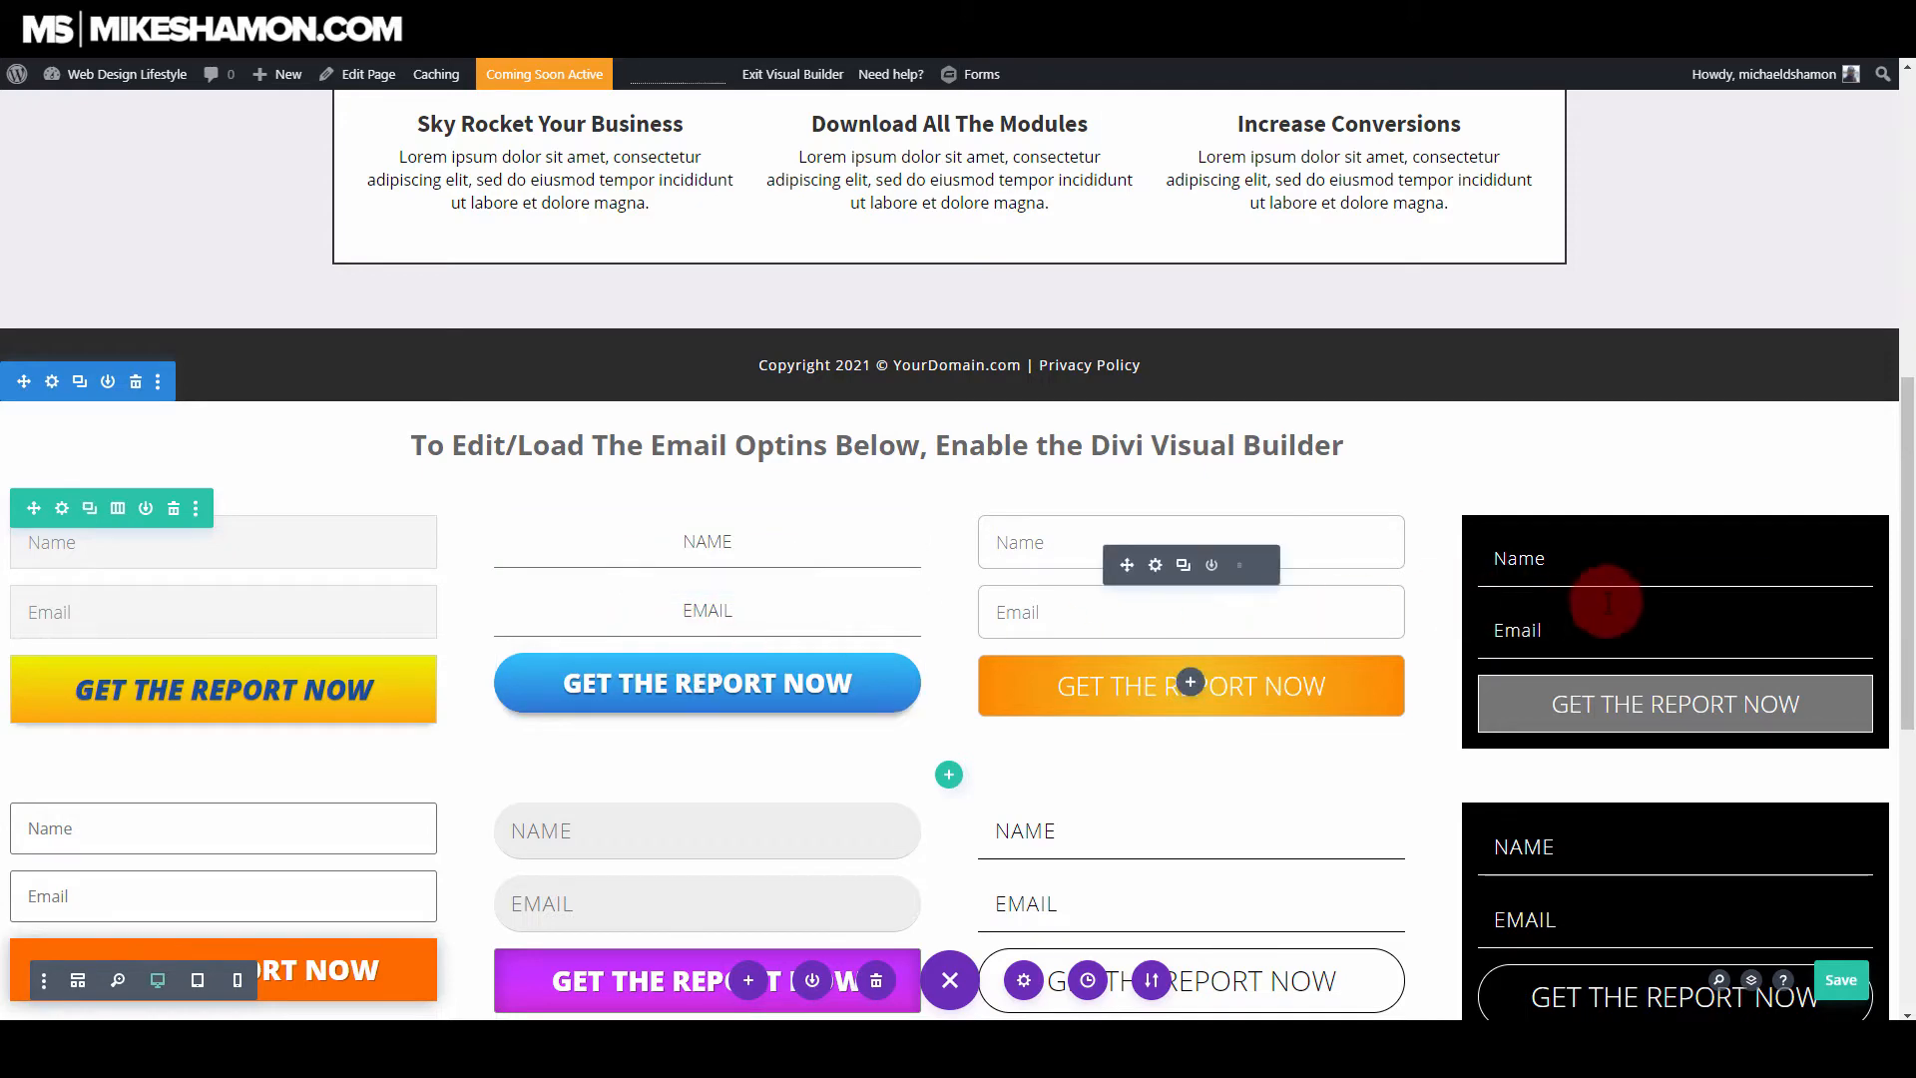
mouse_move(1910, 451)
left_mouse_down()
mouse_move(1910, 714)
mouse_move(1908, 423)
left_mouse_up()
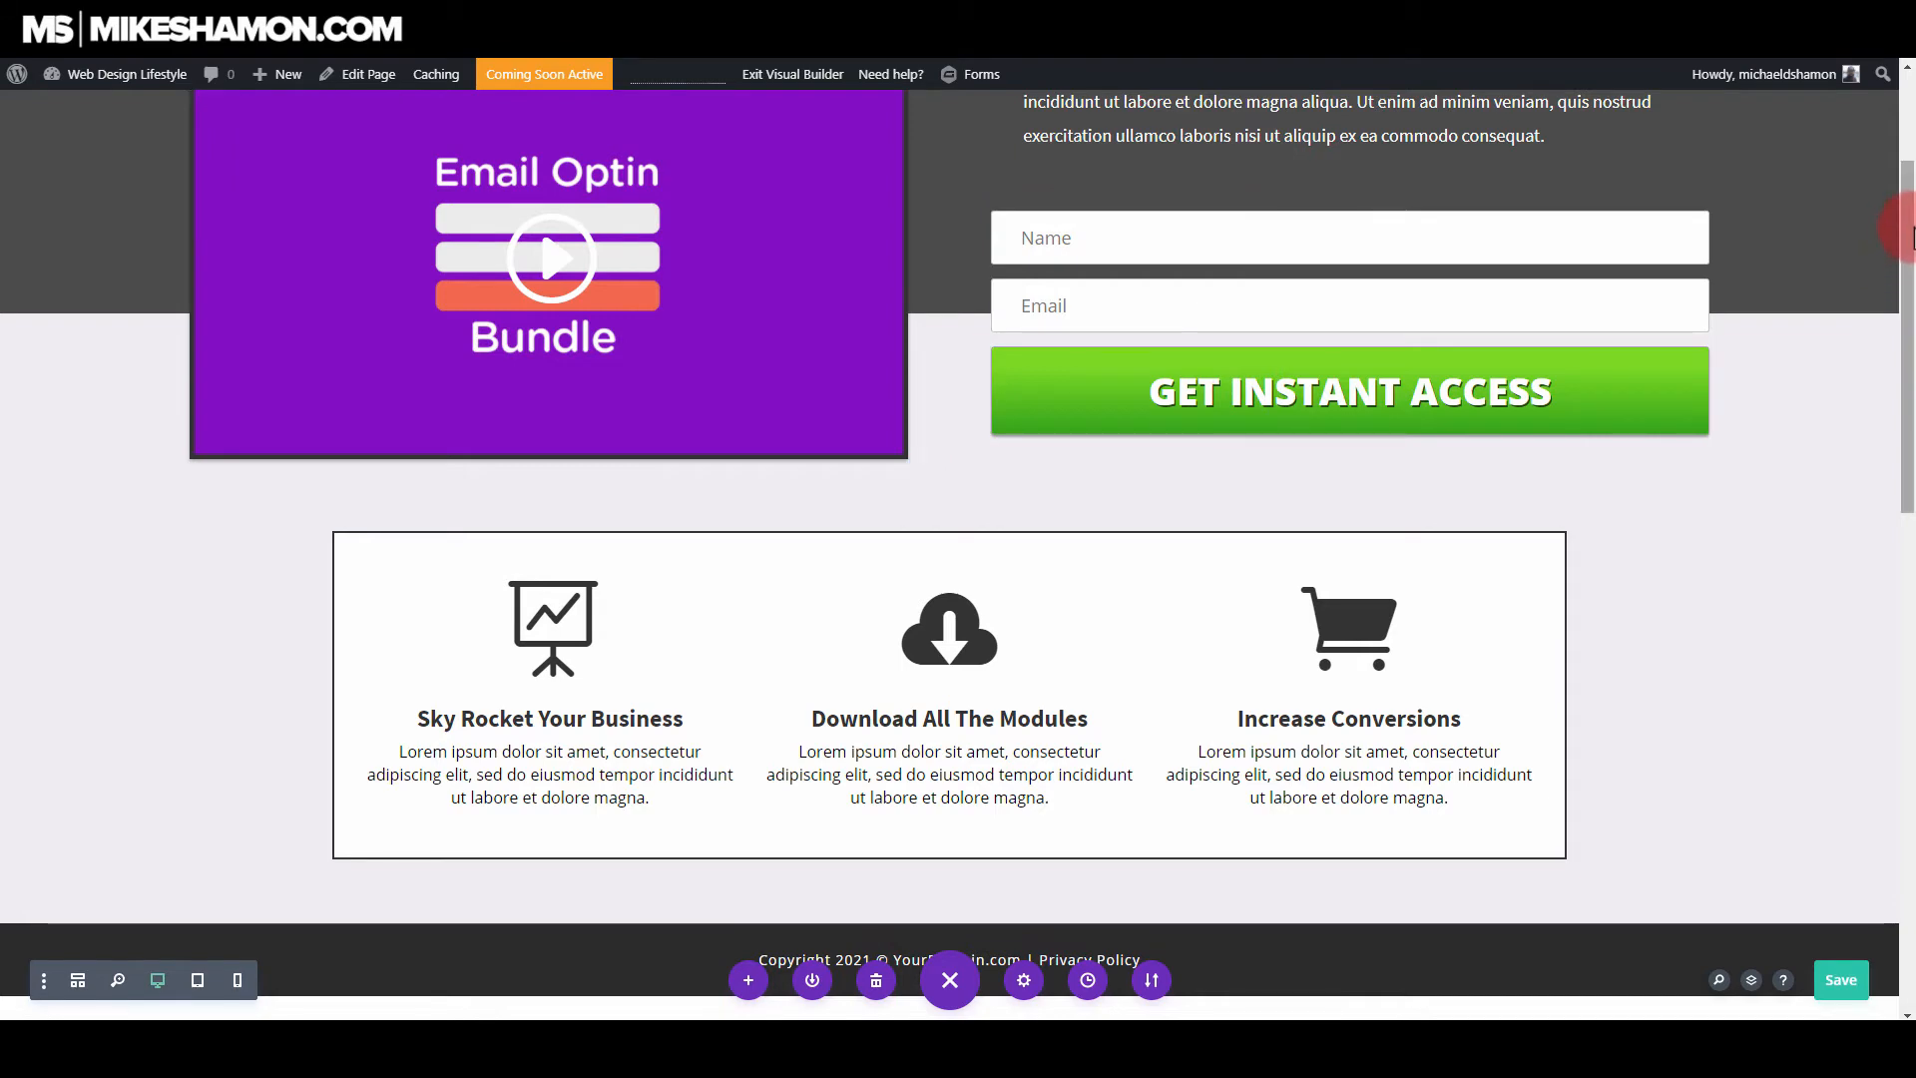
left_click_drag(1908, 239, 1895, 448)
mouse_move(116, 440)
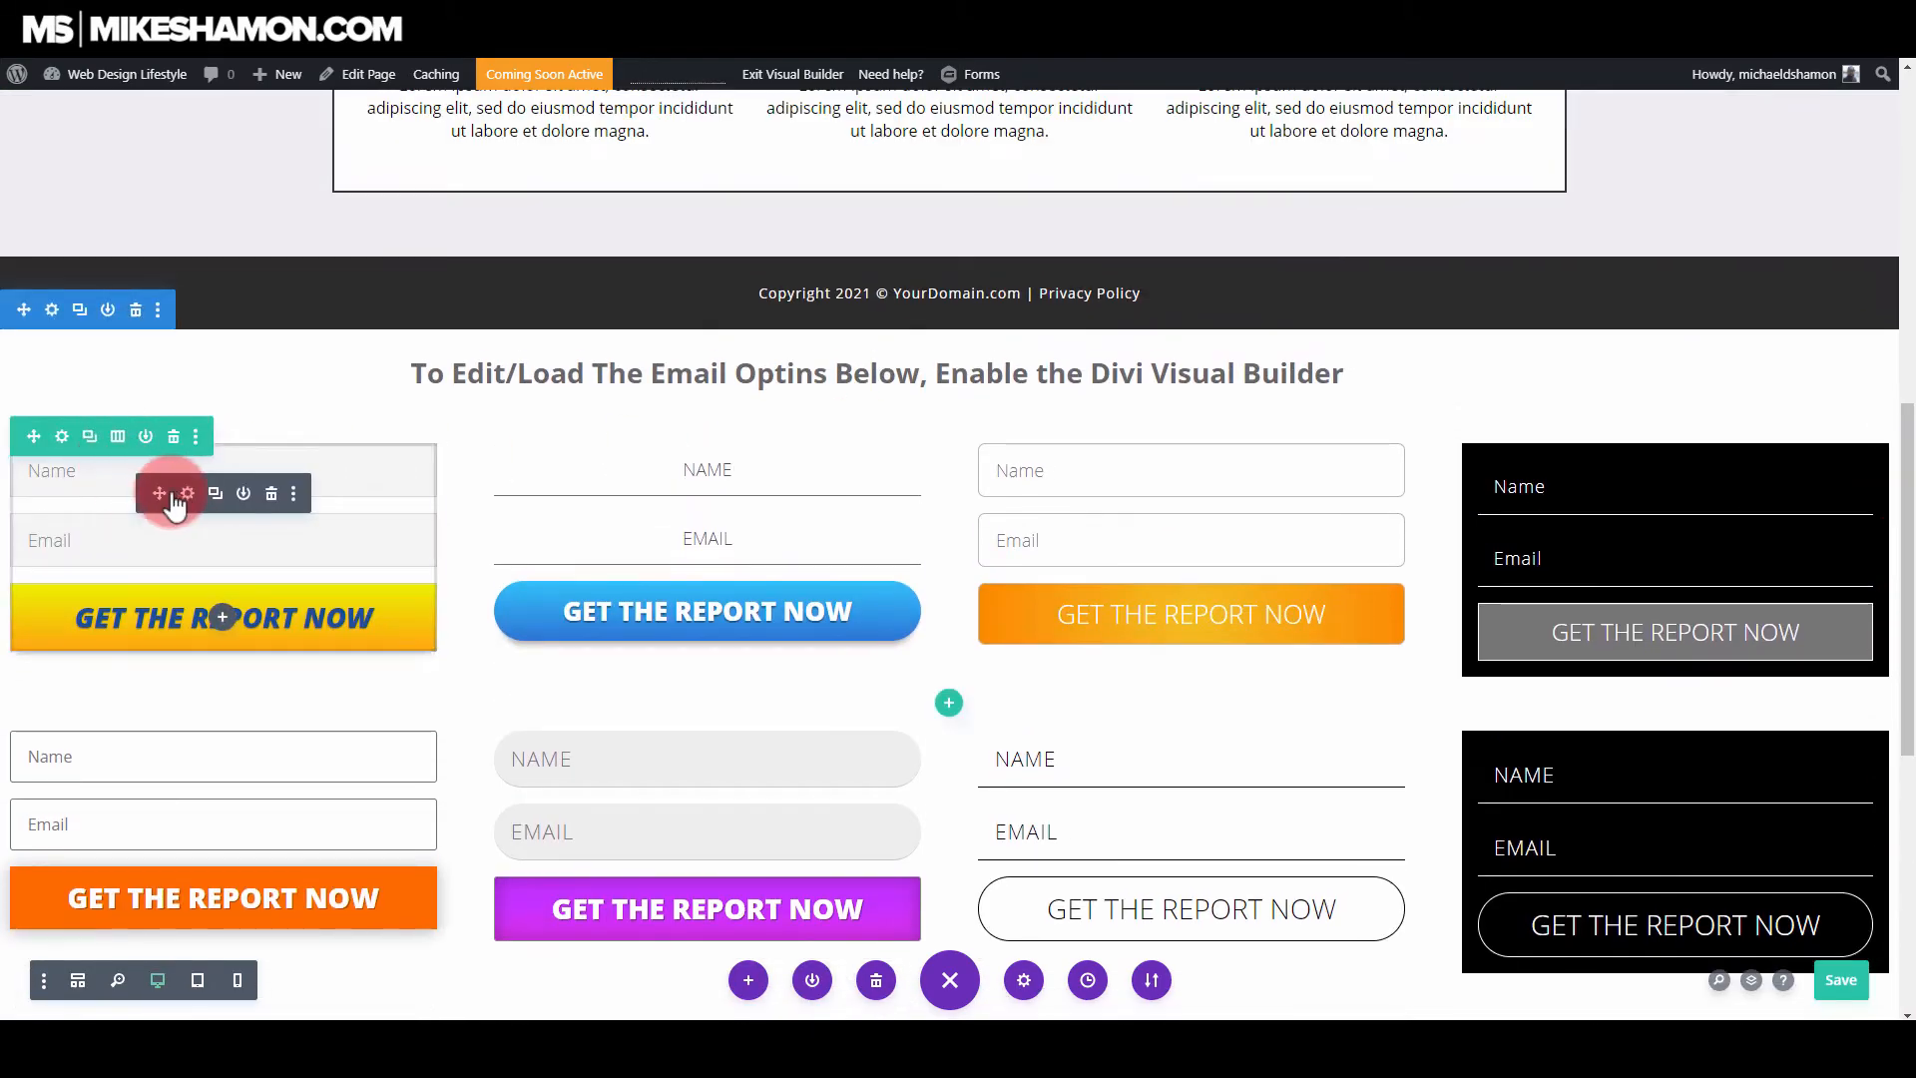
left_click_drag(161, 492, 1462, 734)
scroll(1391, 433, "up", 9)
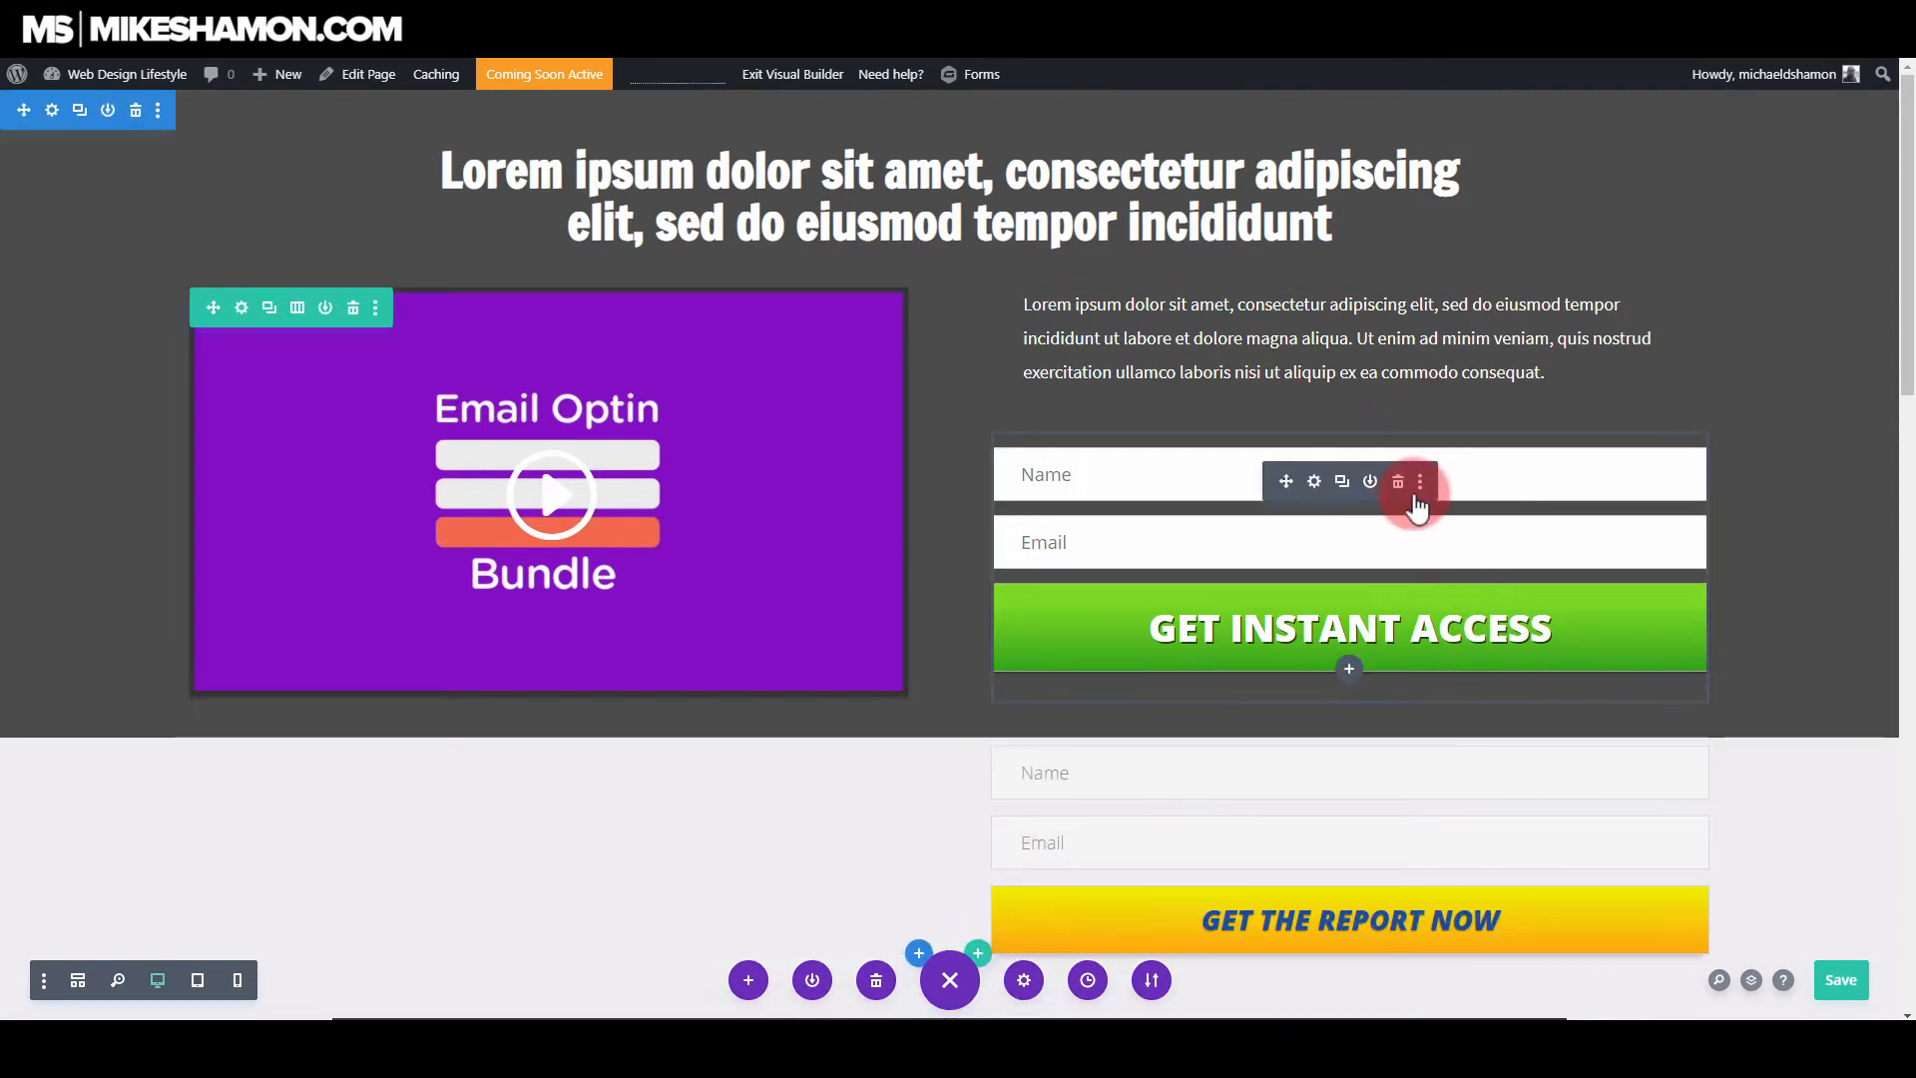
left_click(1398, 483)
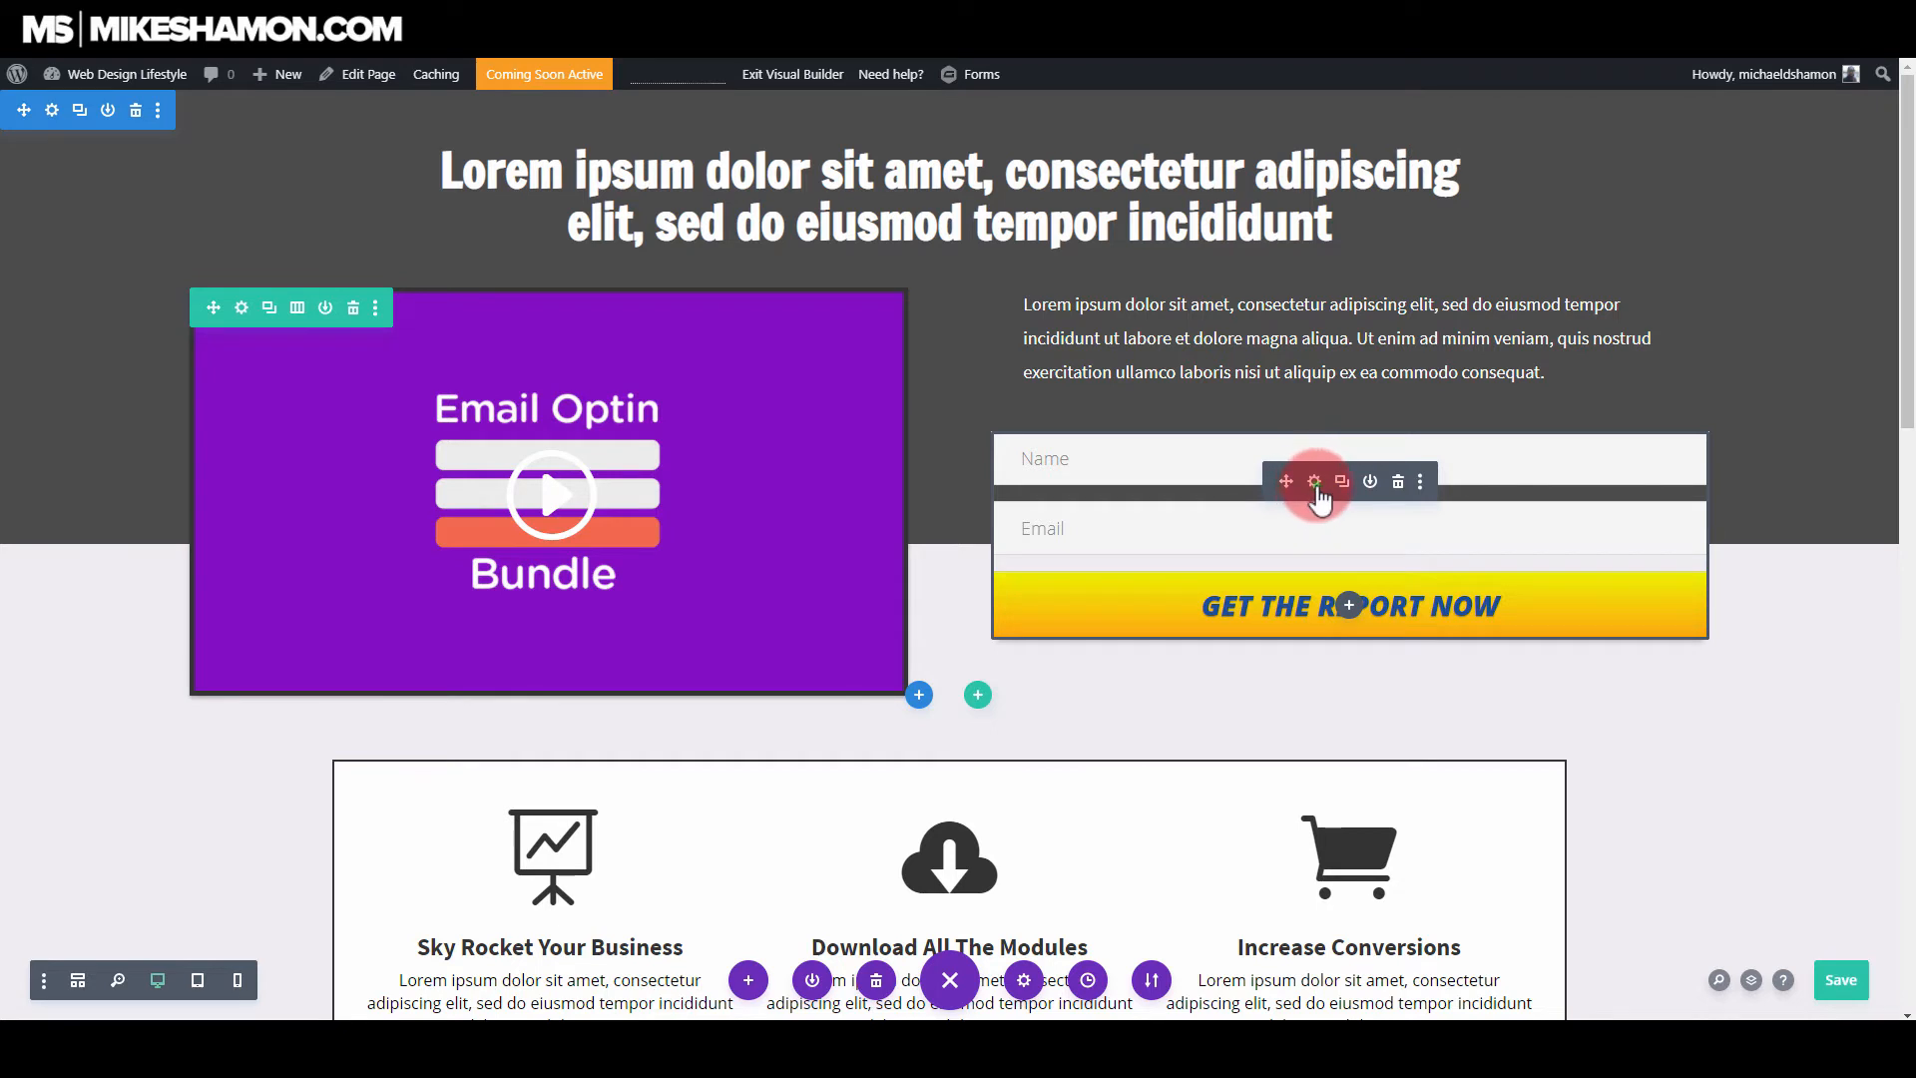
Step: Open the settings of the yellow "Get The Report Now" optin and expand its Email Account options
left_click(1315, 483)
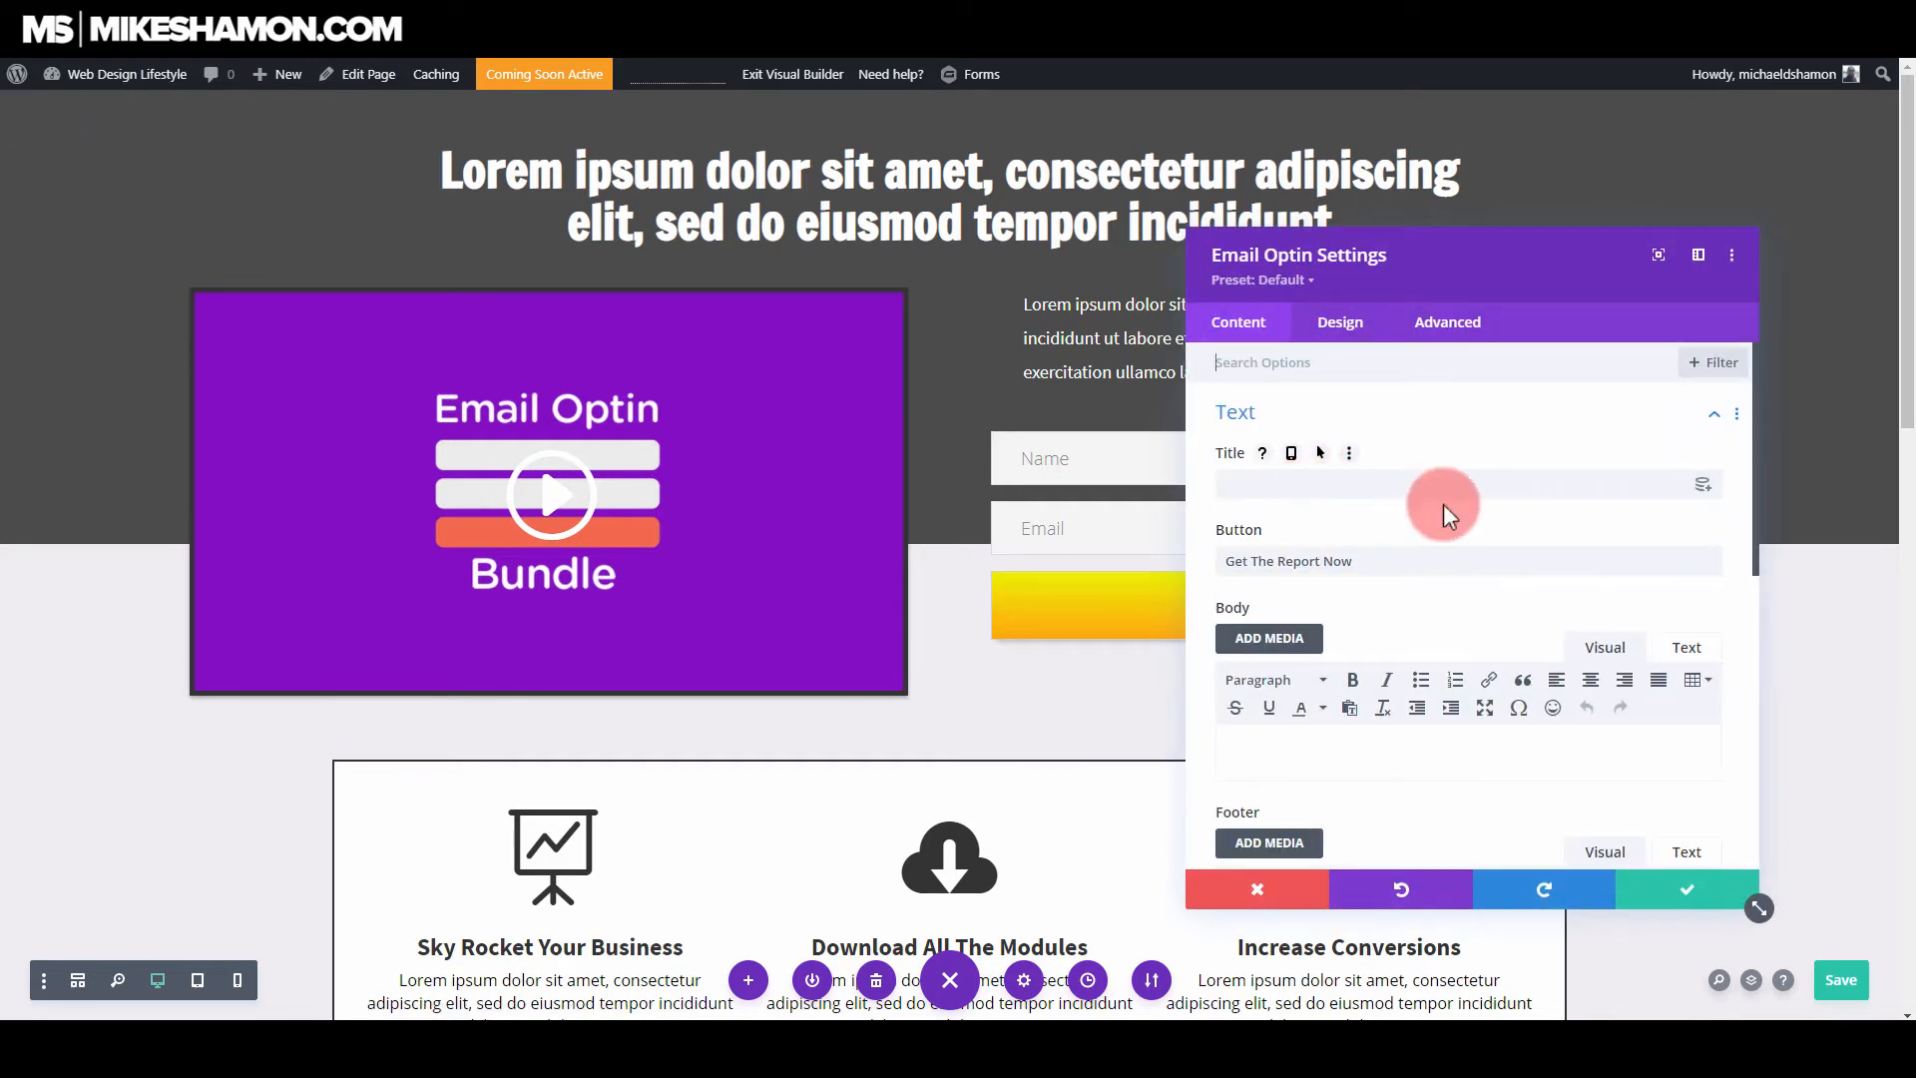
scroll(1597, 509, "down", 3)
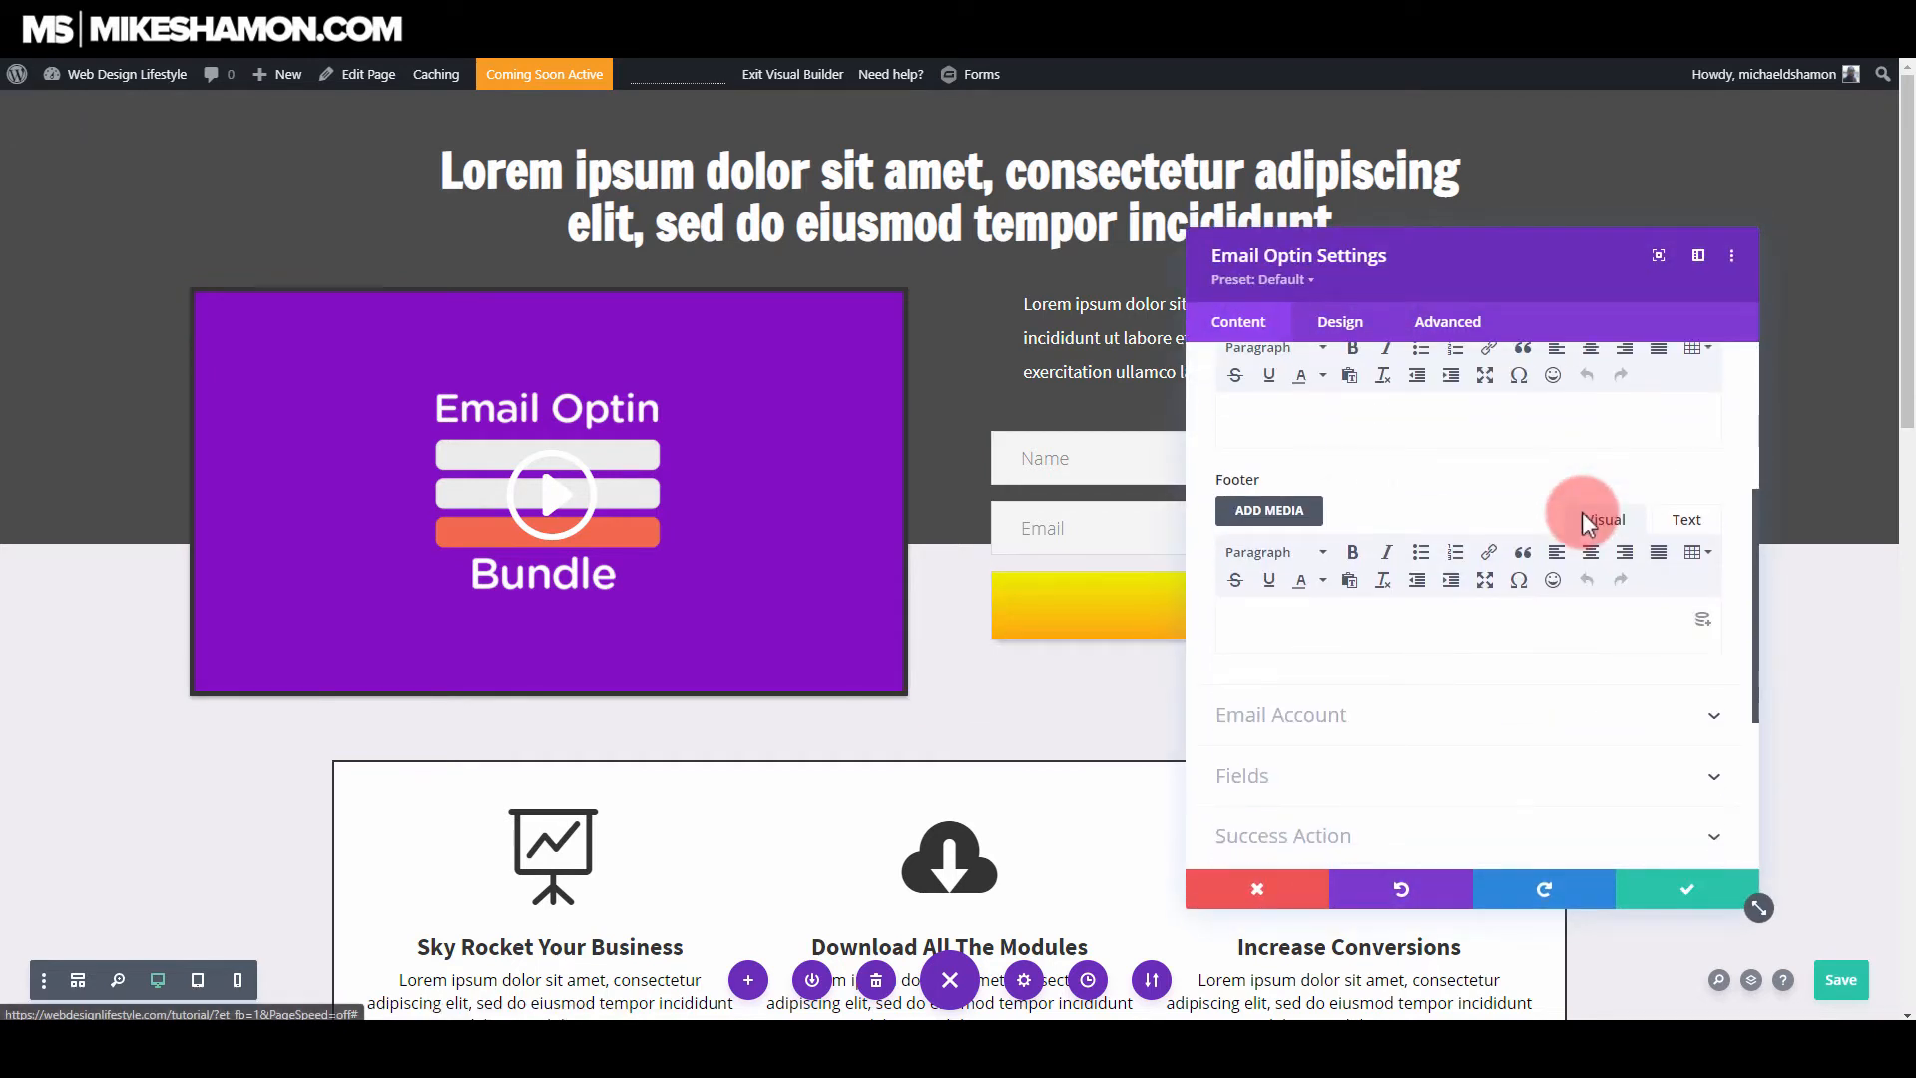
left_click(1341, 727)
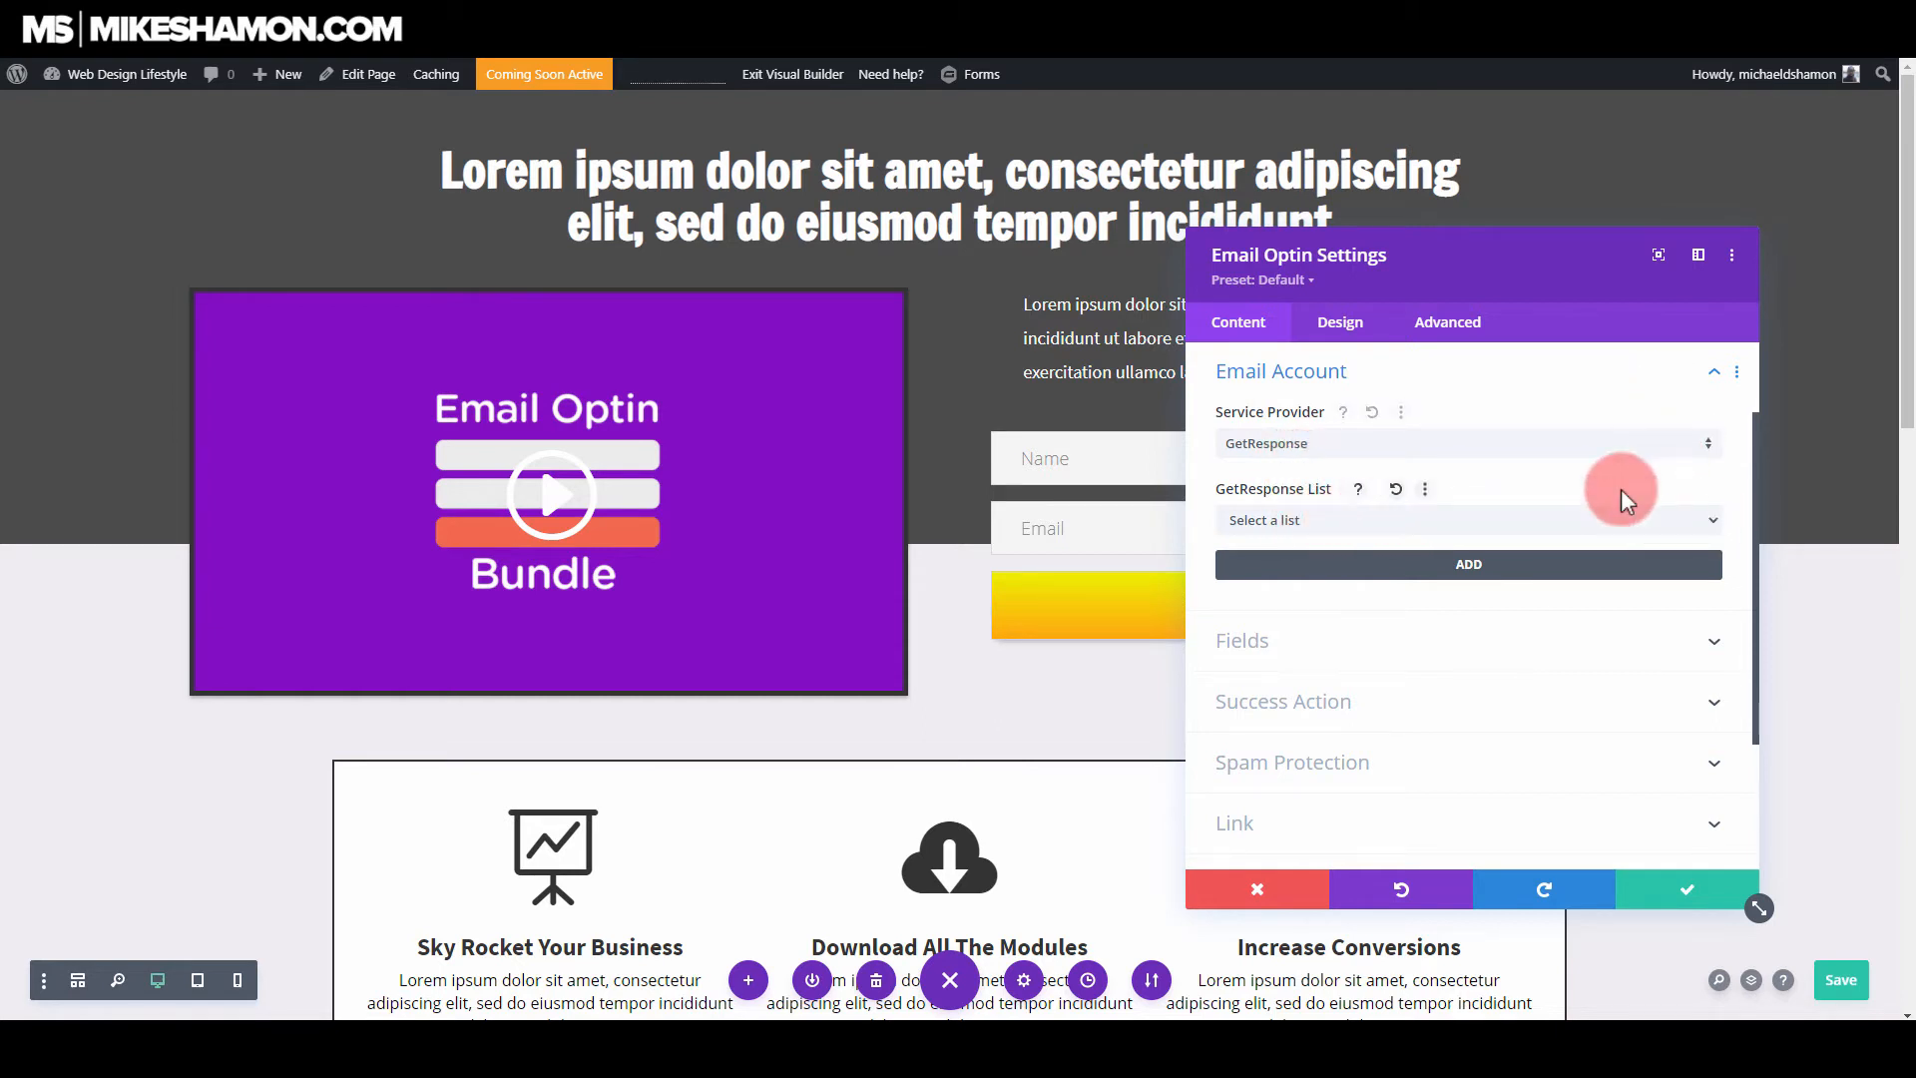
Step: Review the GetResponse list choice and the fields for adding a new account, without adding one
left_click(1309, 519)
left_click(1206, 506)
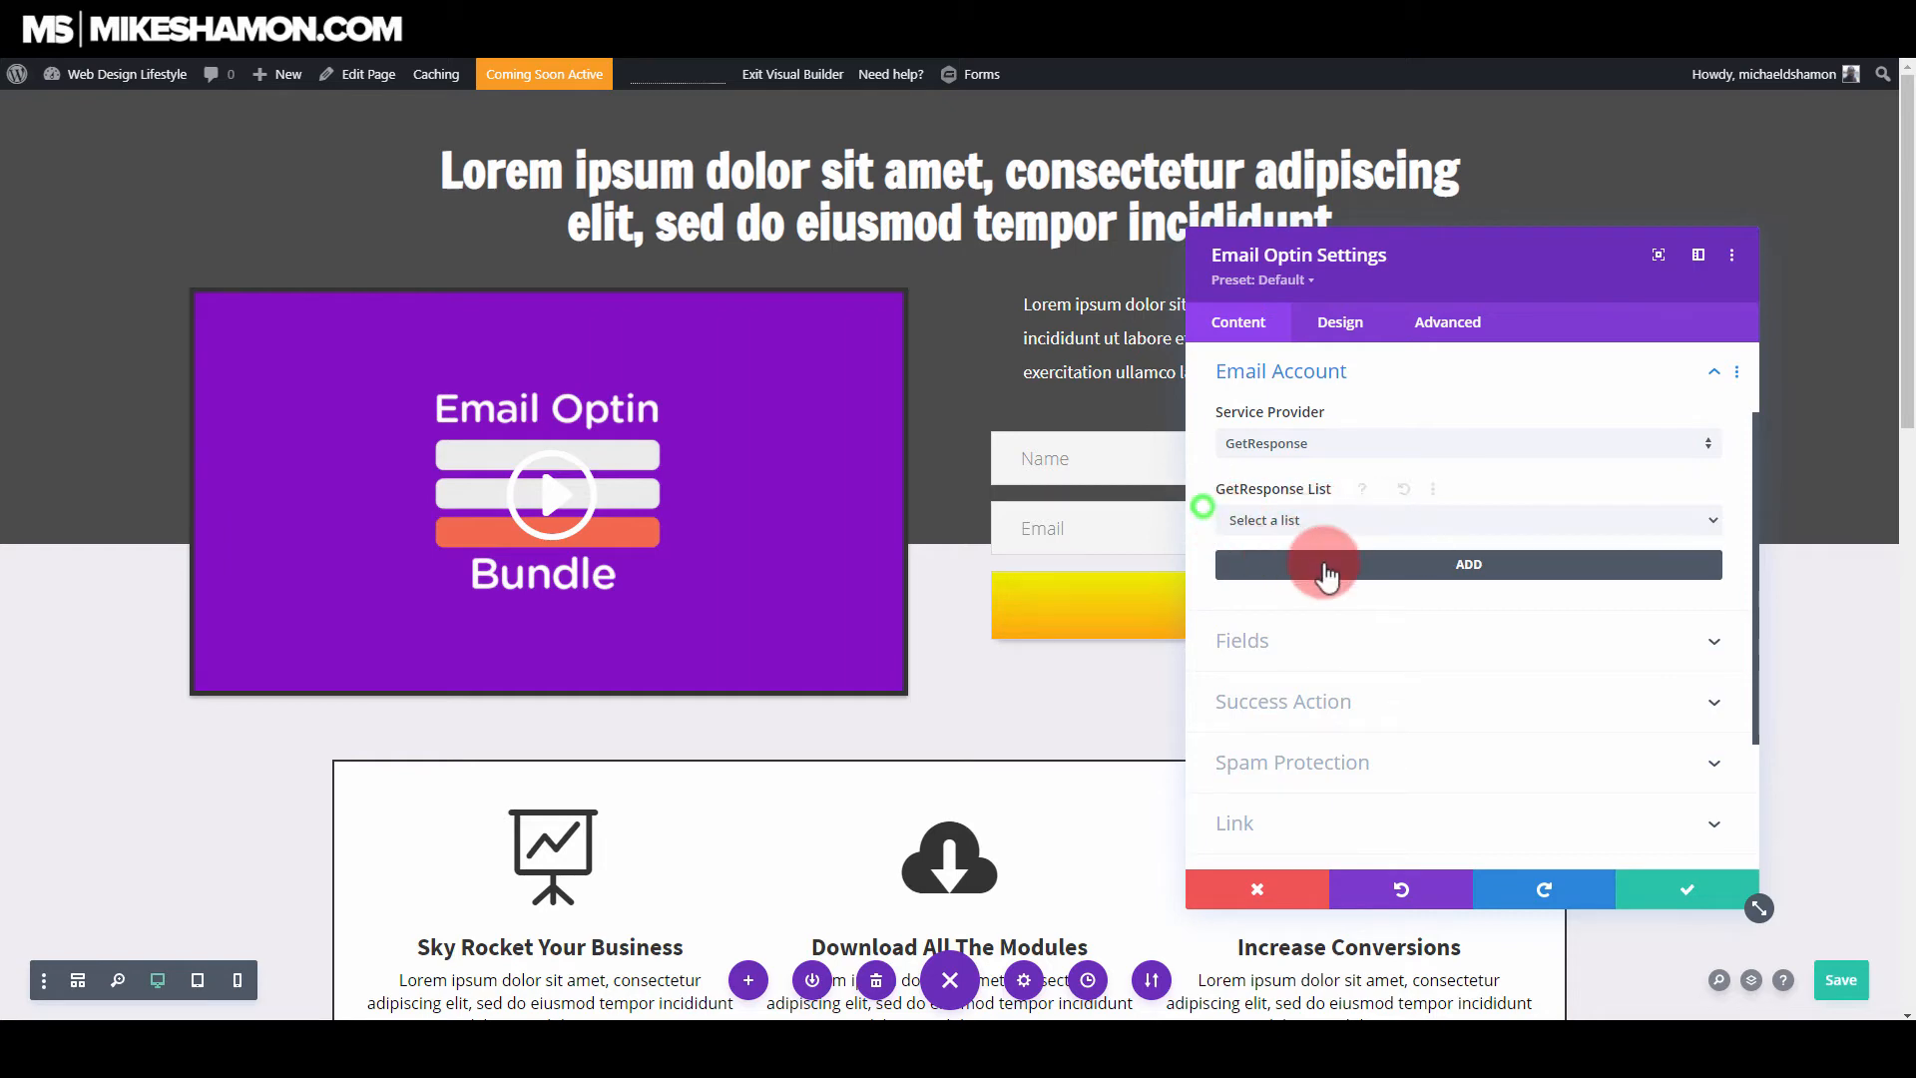
left_click(1376, 565)
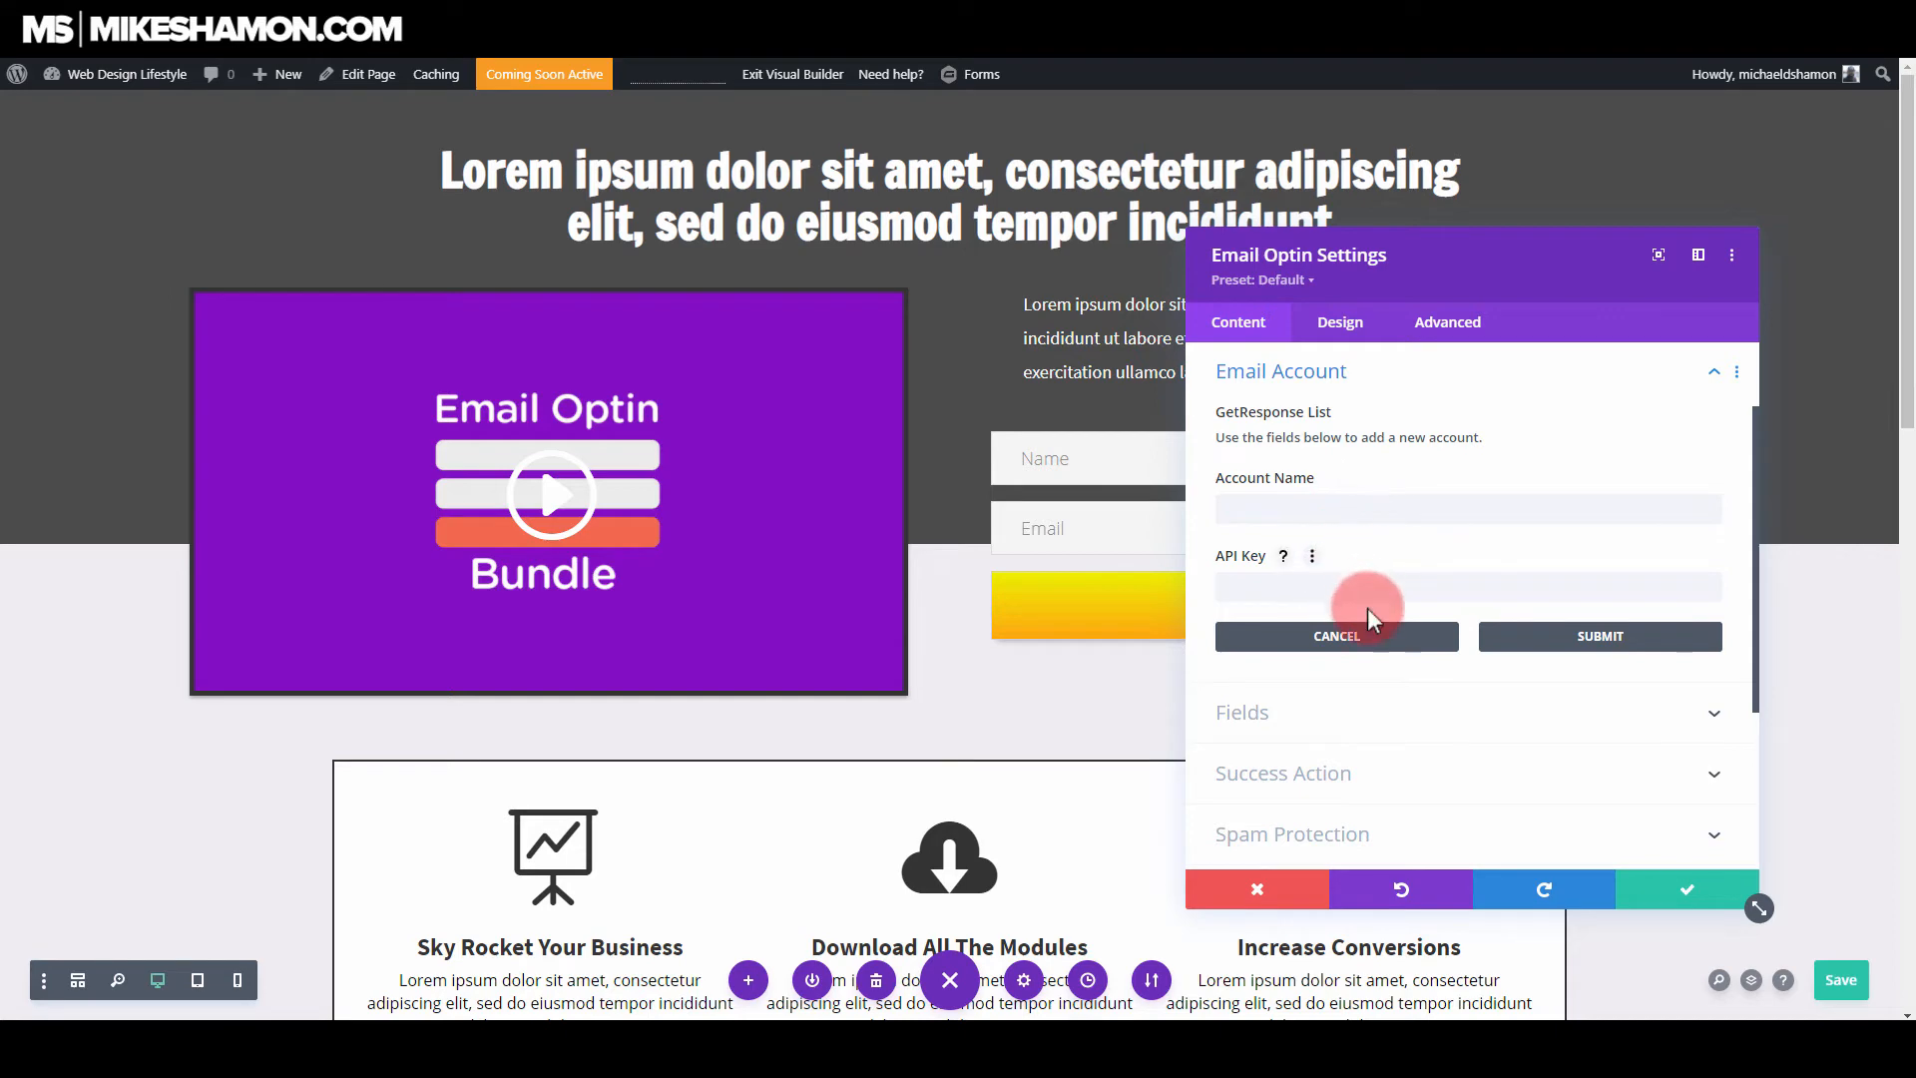
left_click(1367, 639)
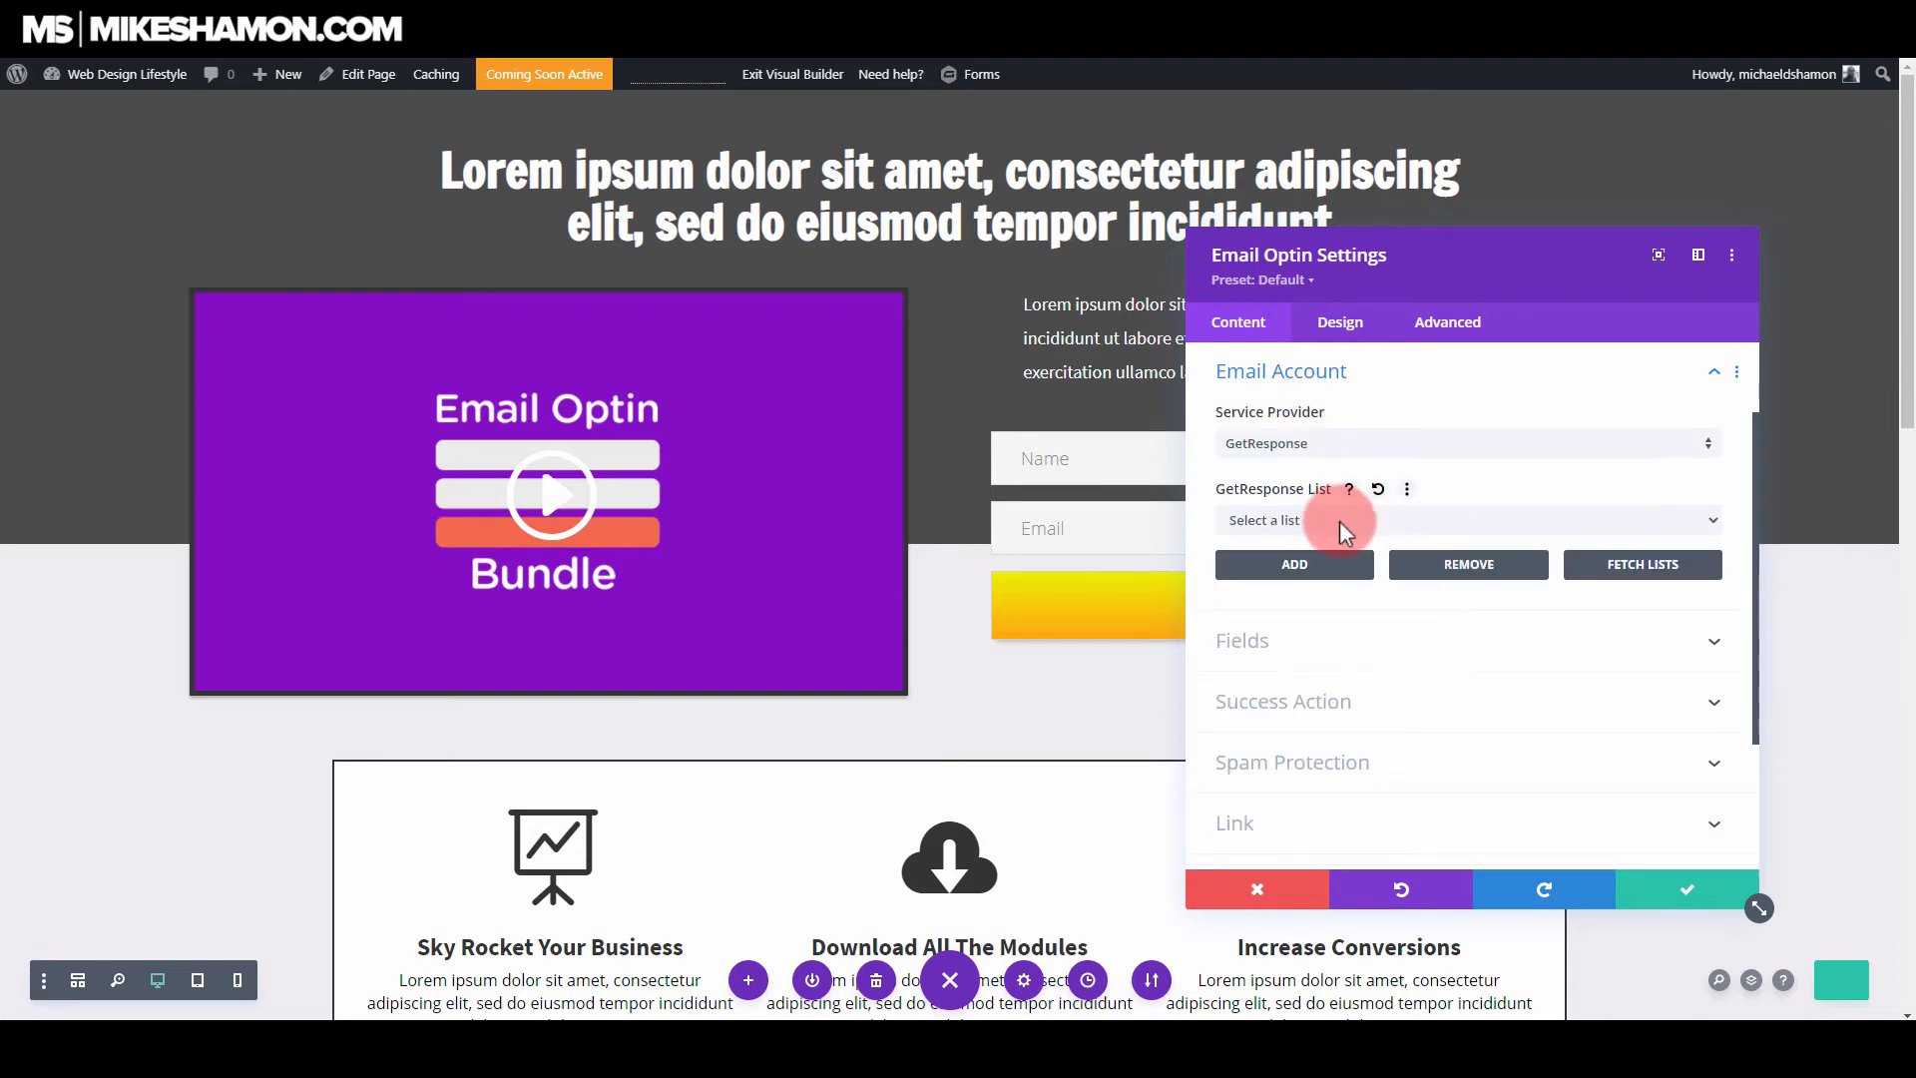
left_click(1483, 384)
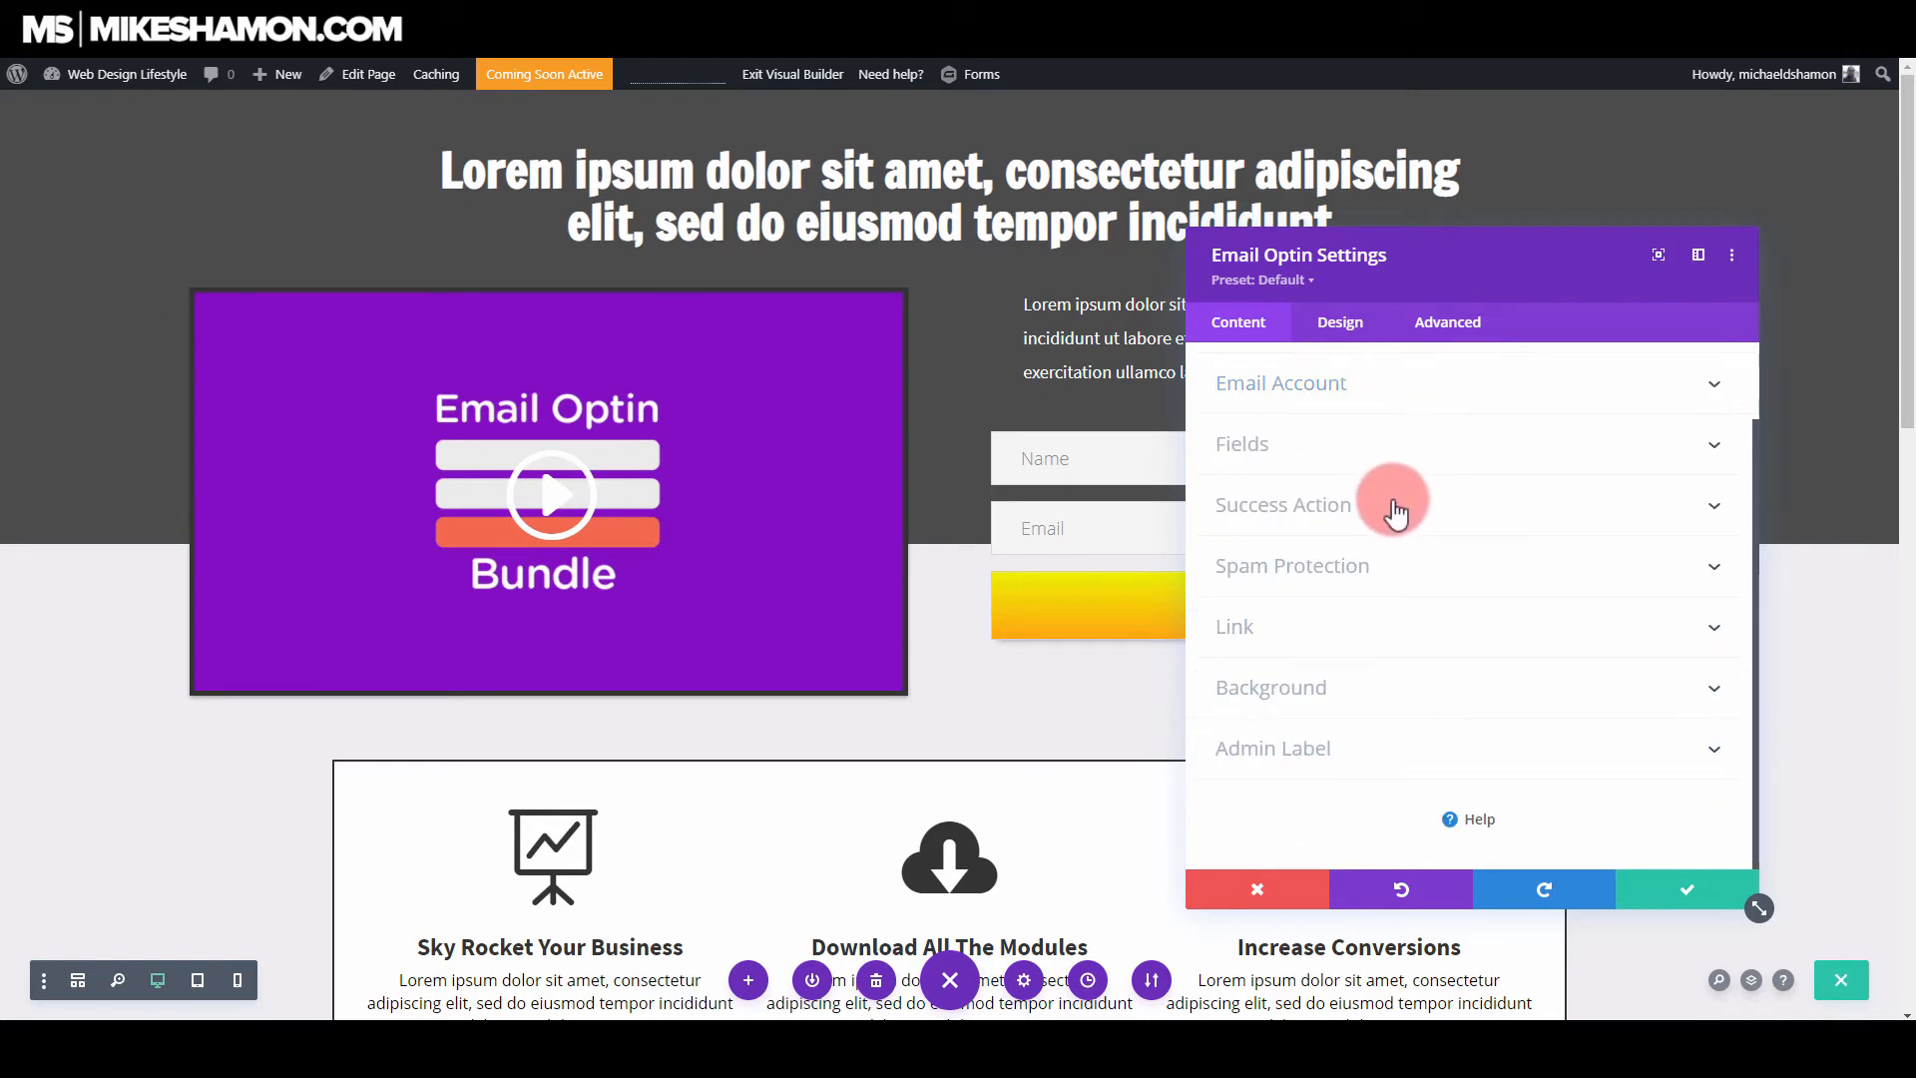
Step: Switch the optin's success action to displaying a message and back to redirecting to a custom URL
left_click(1395, 511)
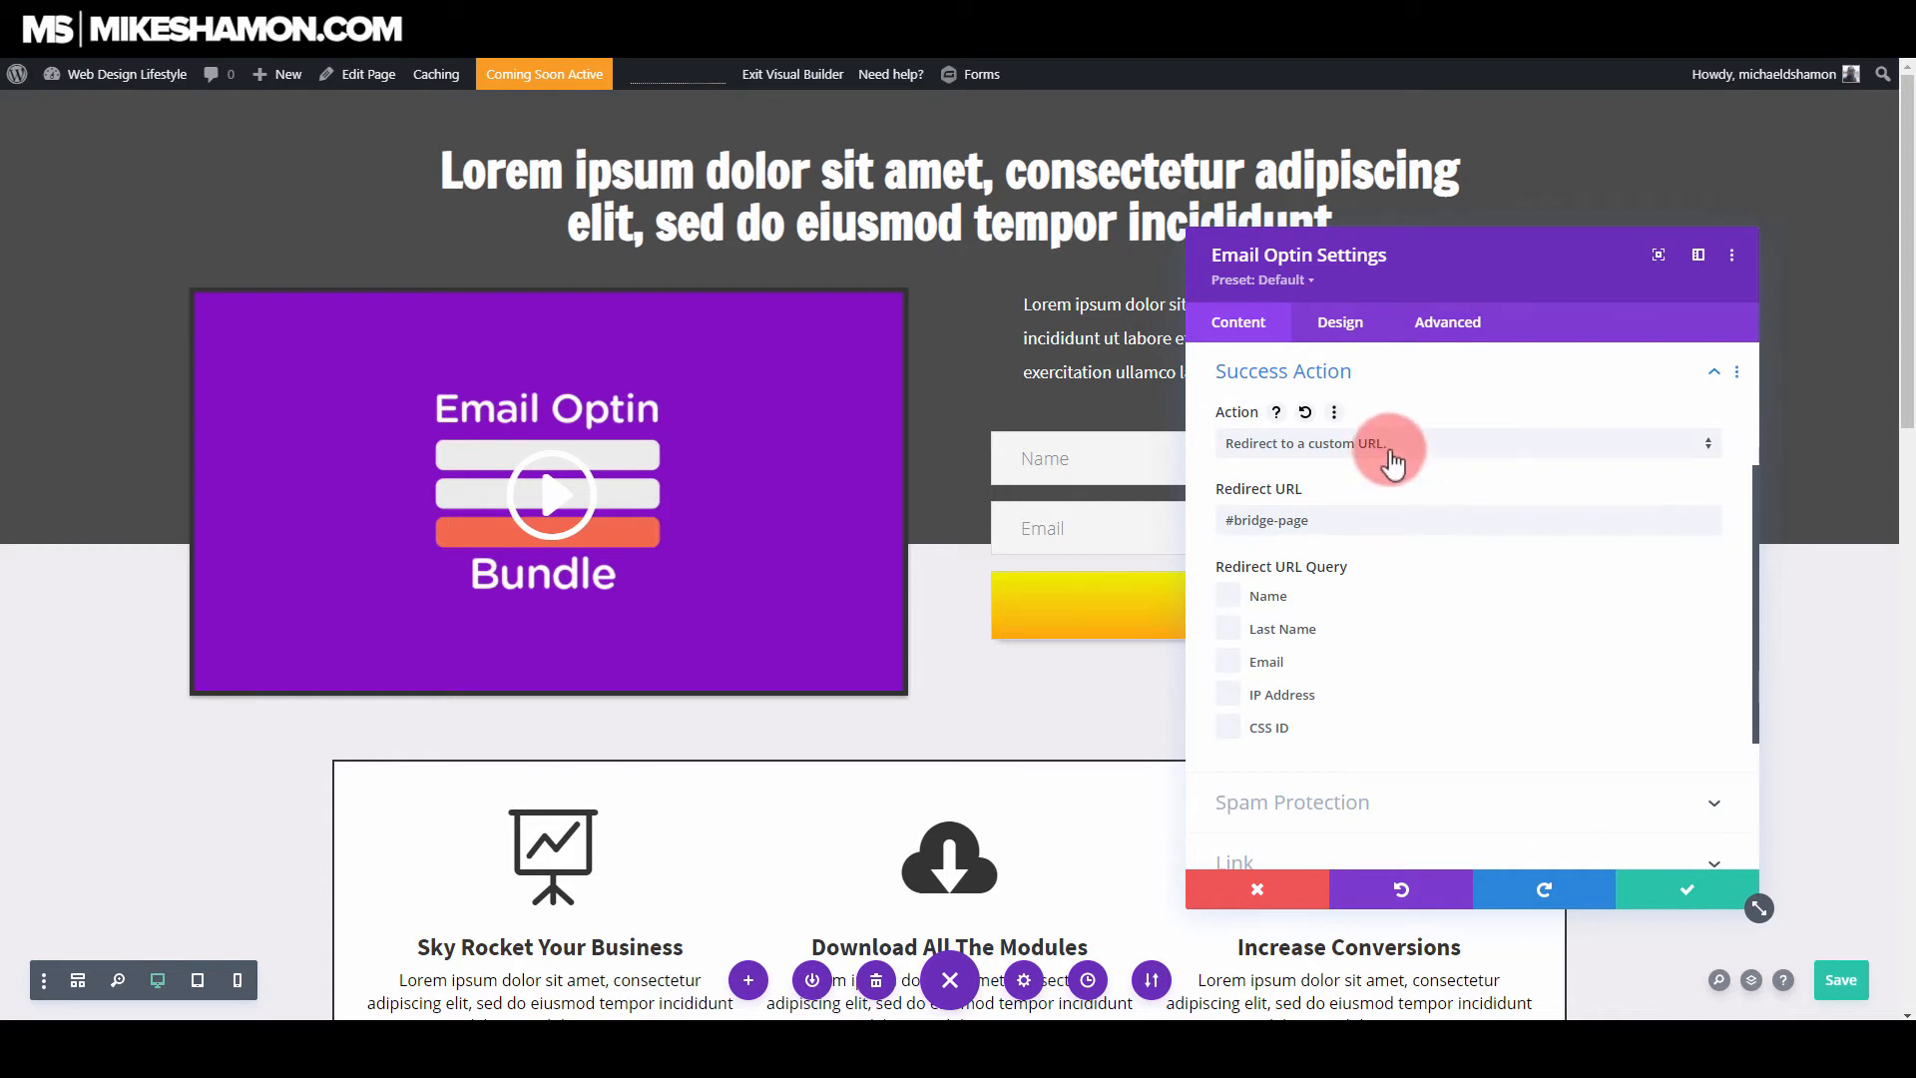
left_click(1392, 461)
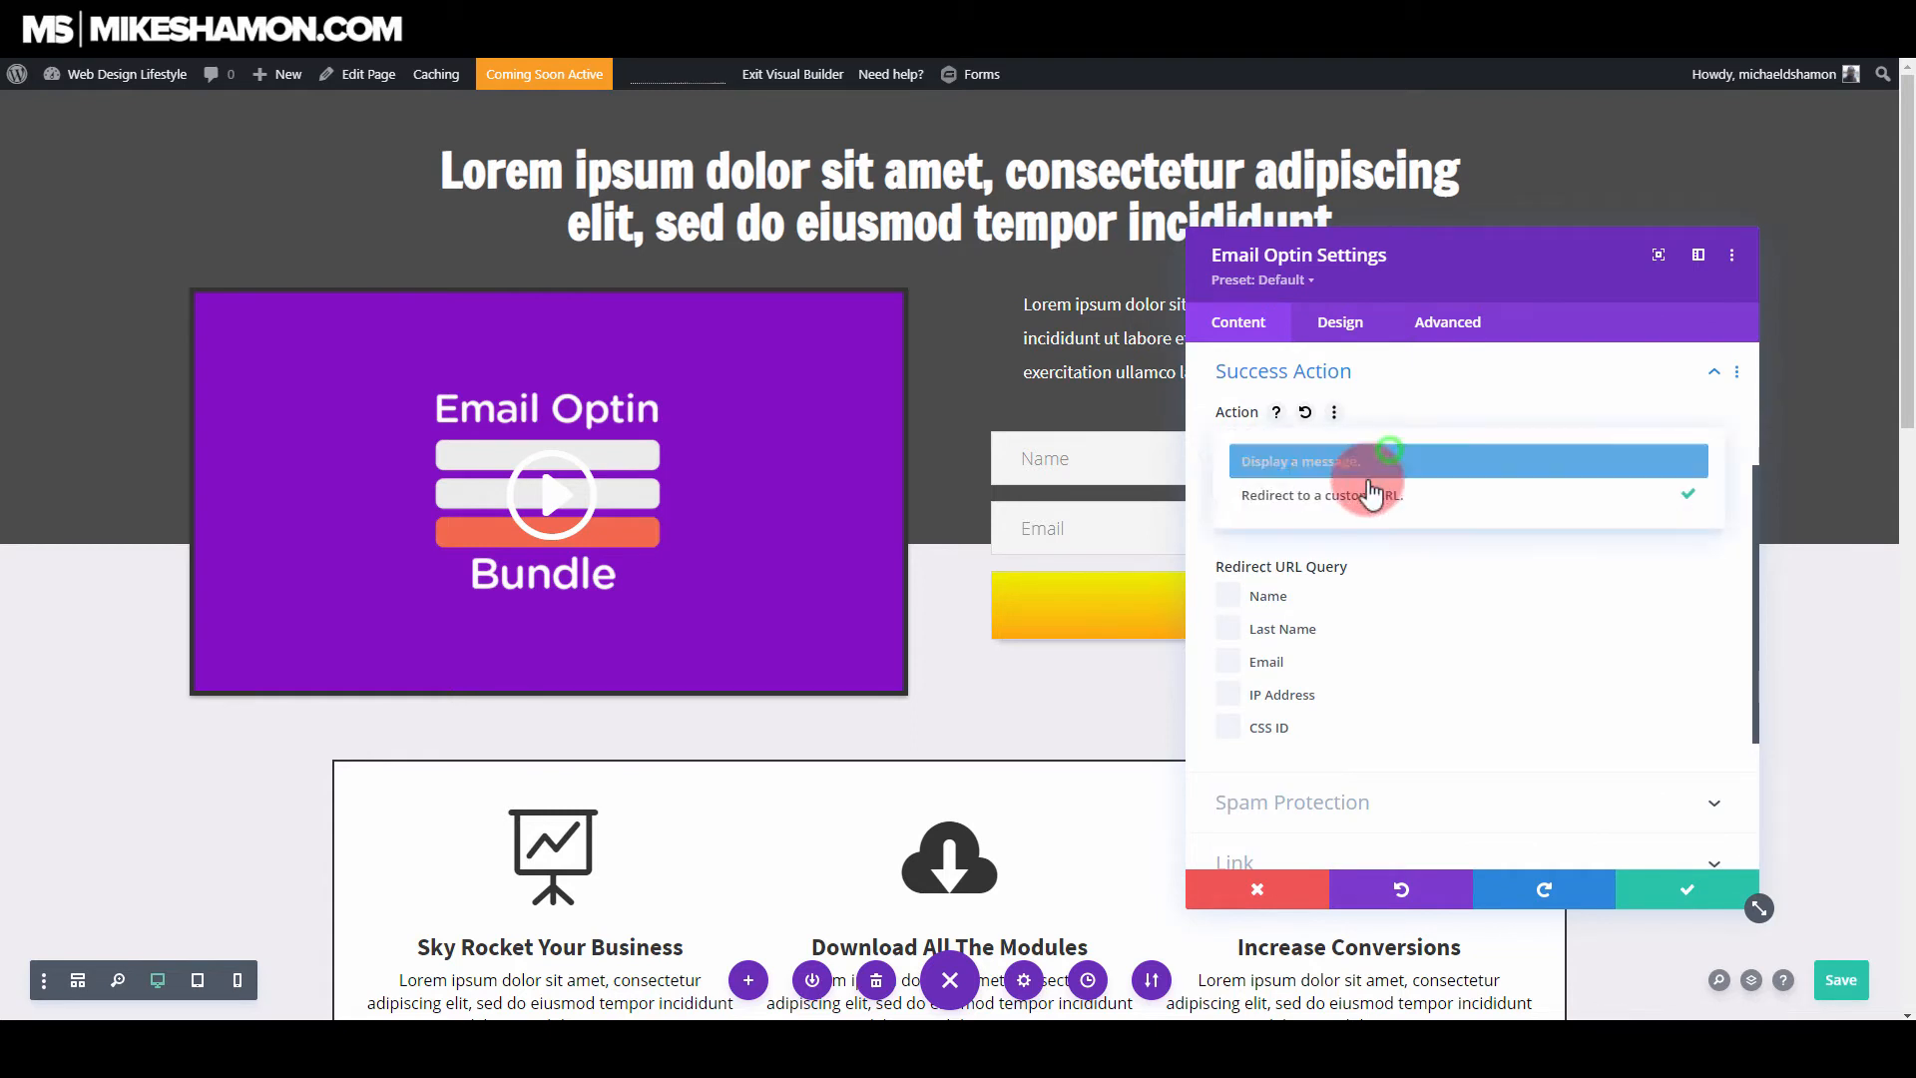
left_click(1381, 451)
left_click(1381, 459)
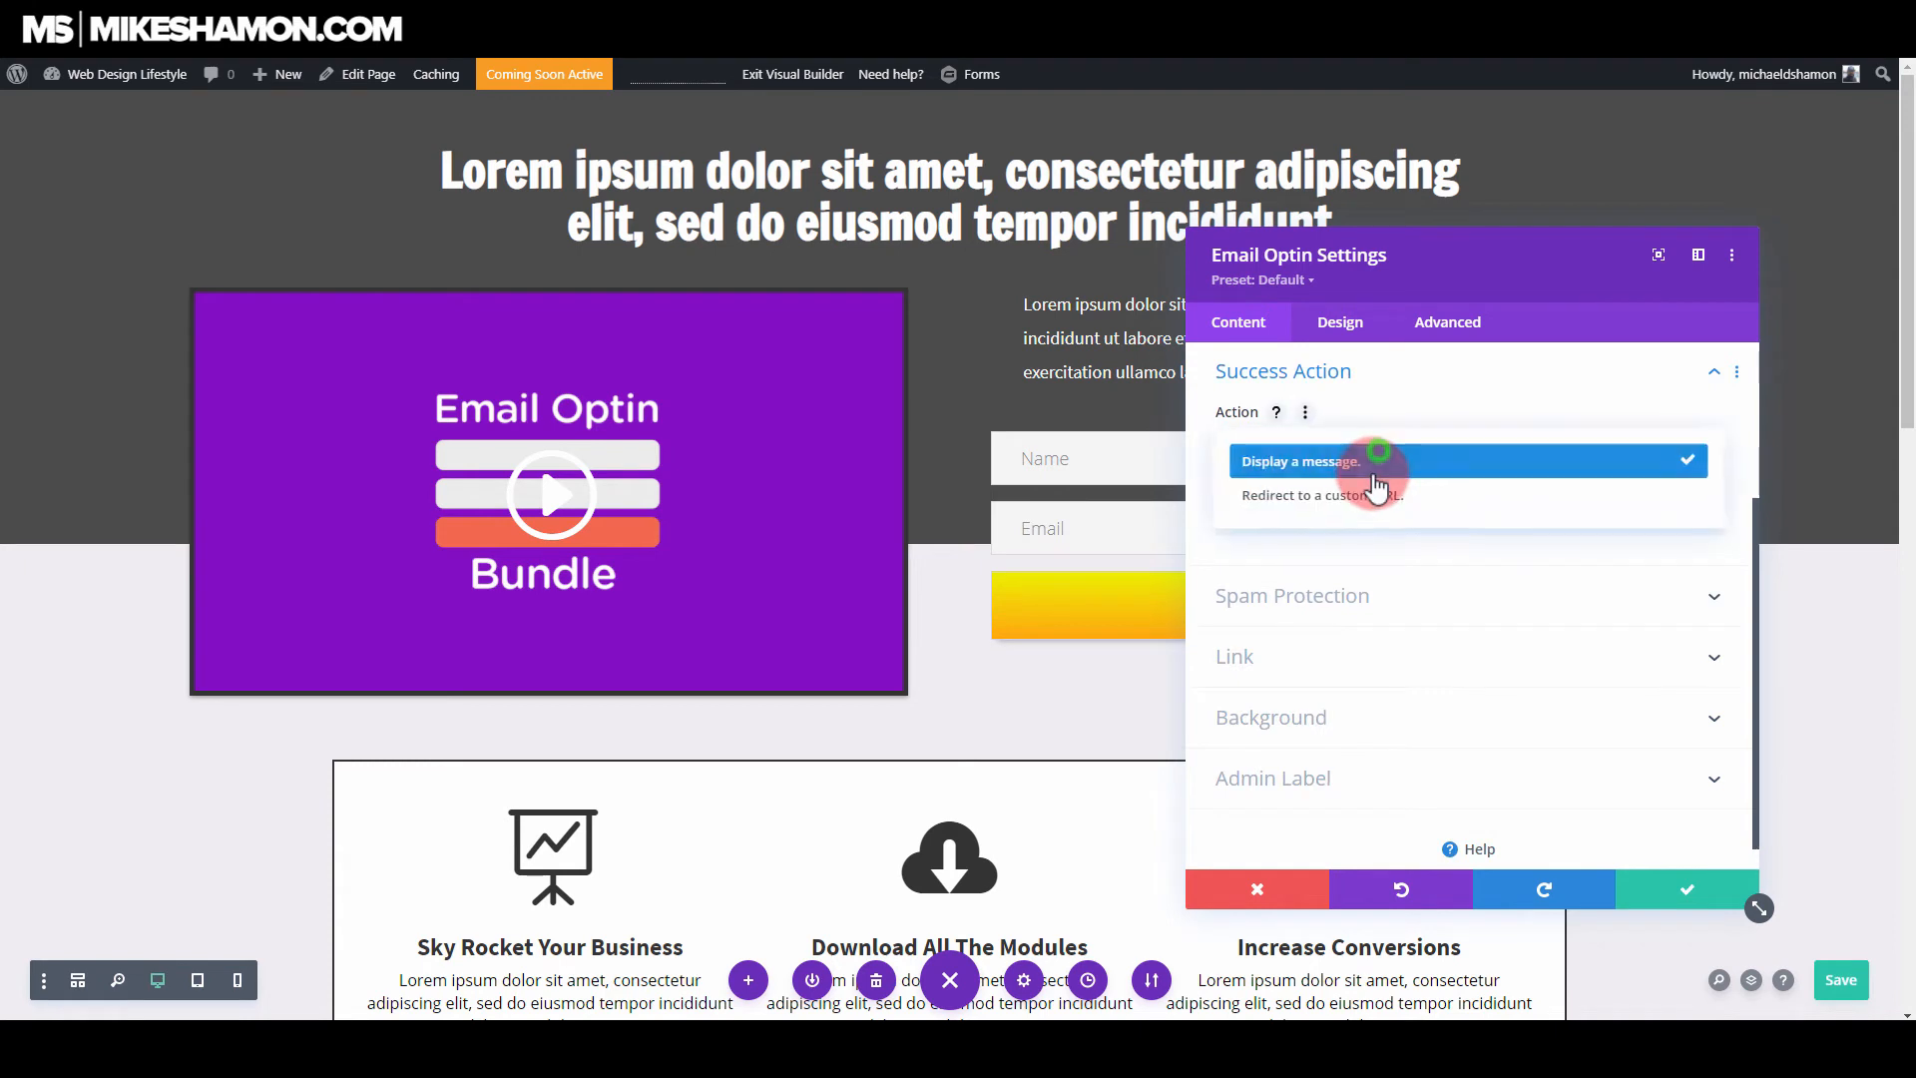
left_click(1373, 495)
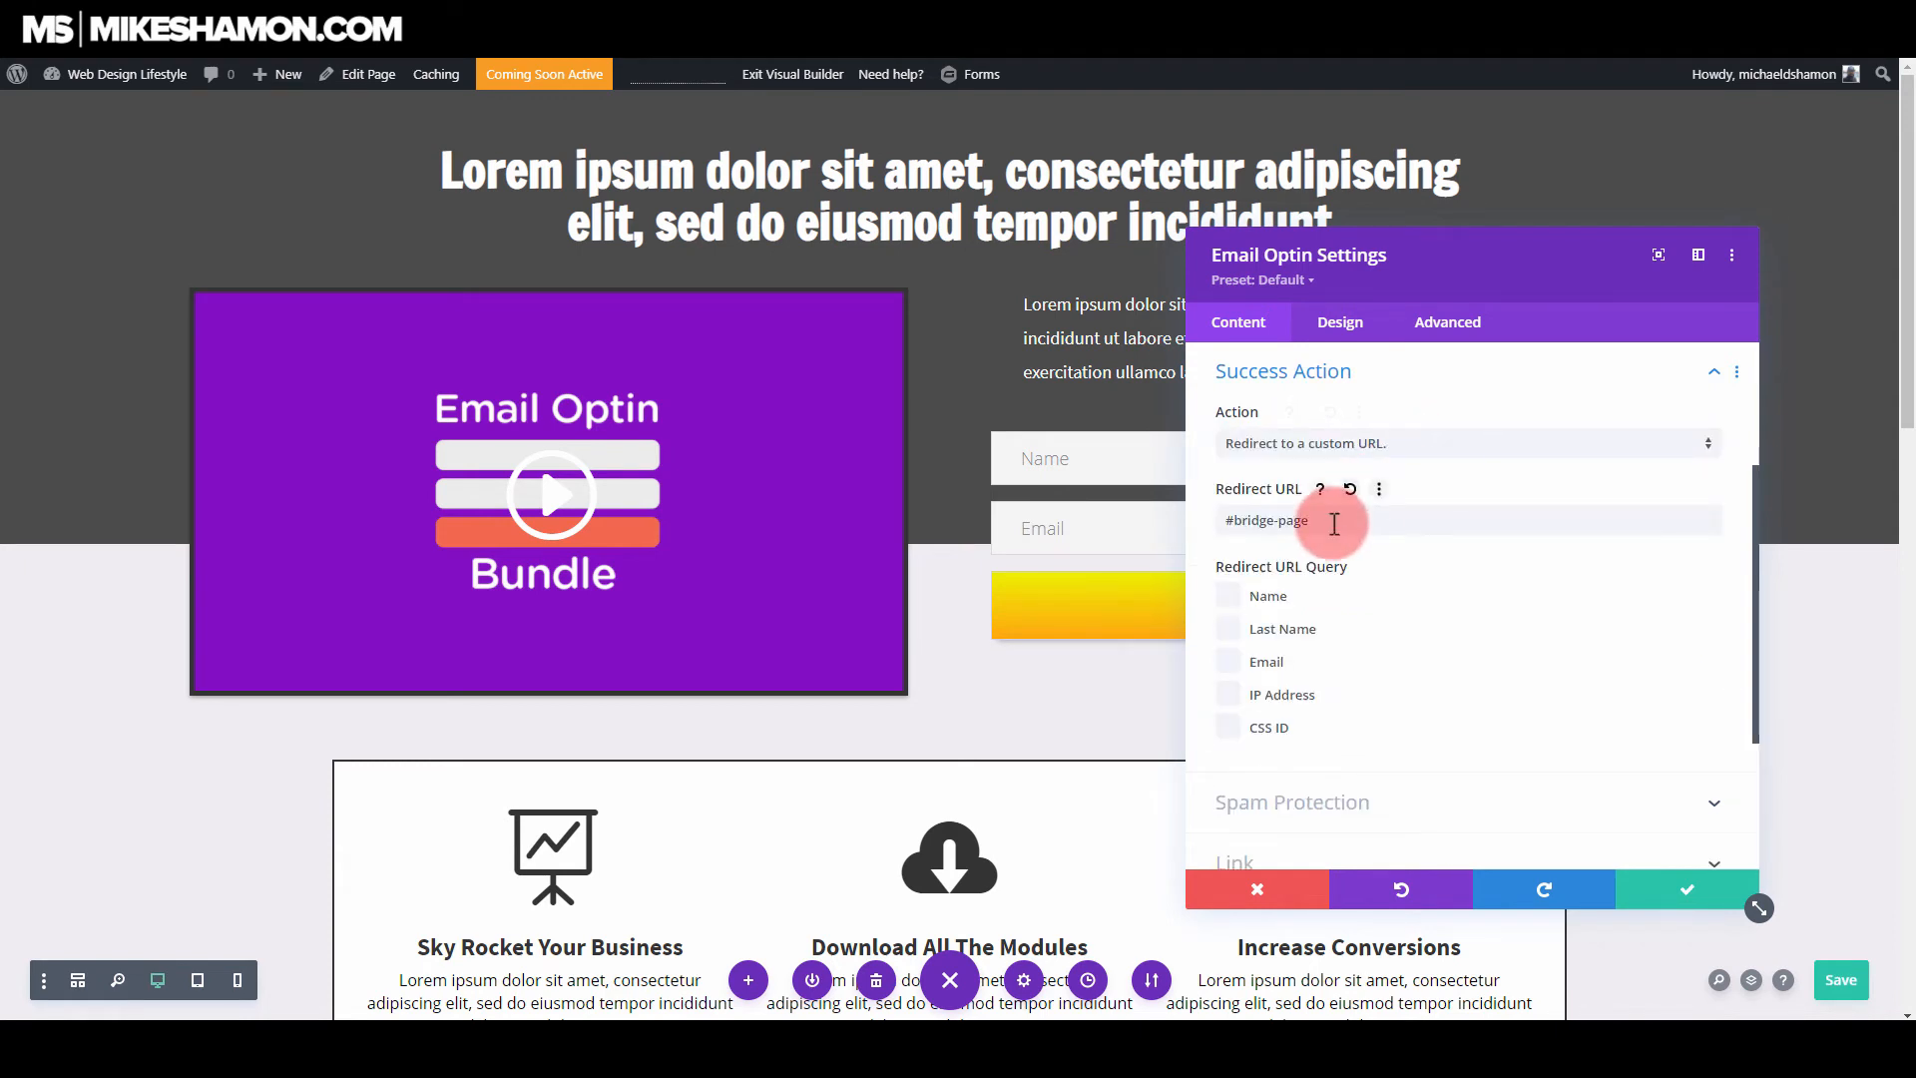
Step: Clear the optin's Redirect URL and save the module settings
left_click_drag(1334, 523, 1210, 522)
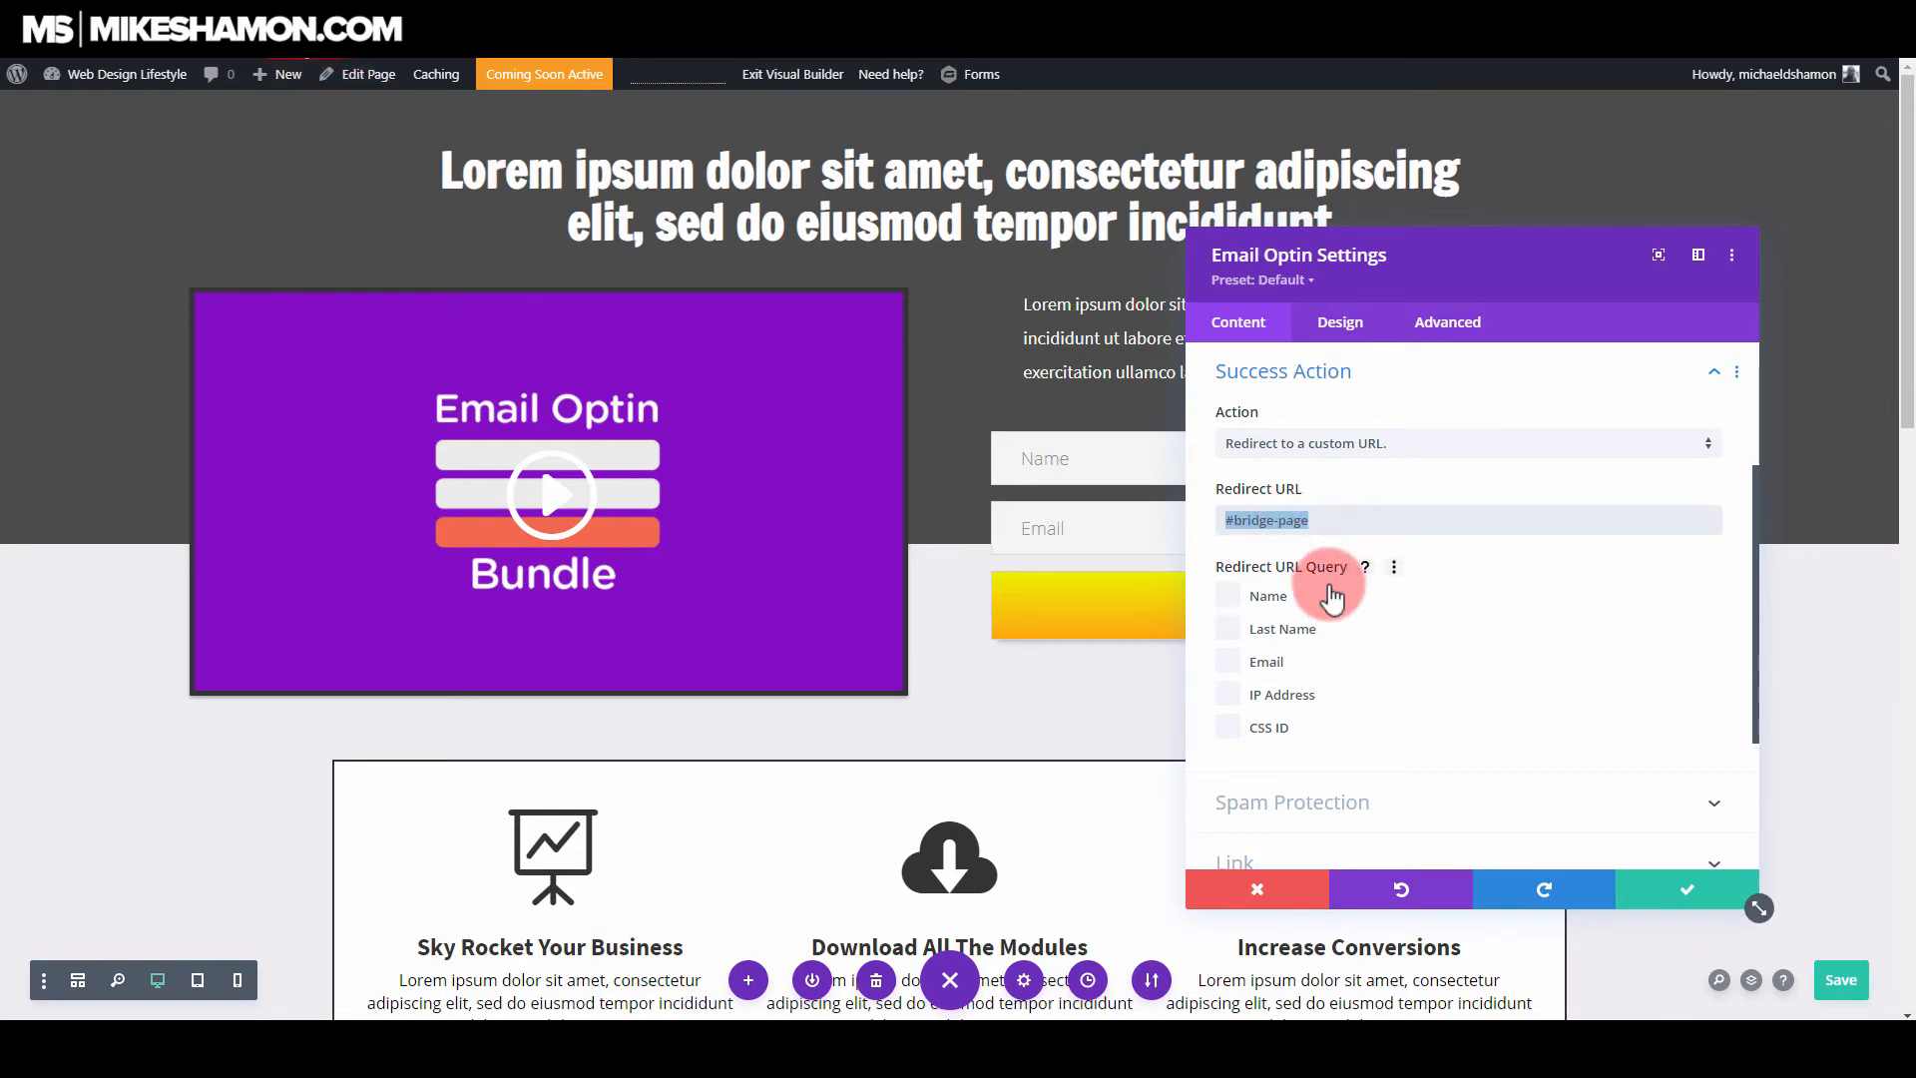
type("htt")
left_click_drag(1286, 524, 1197, 522)
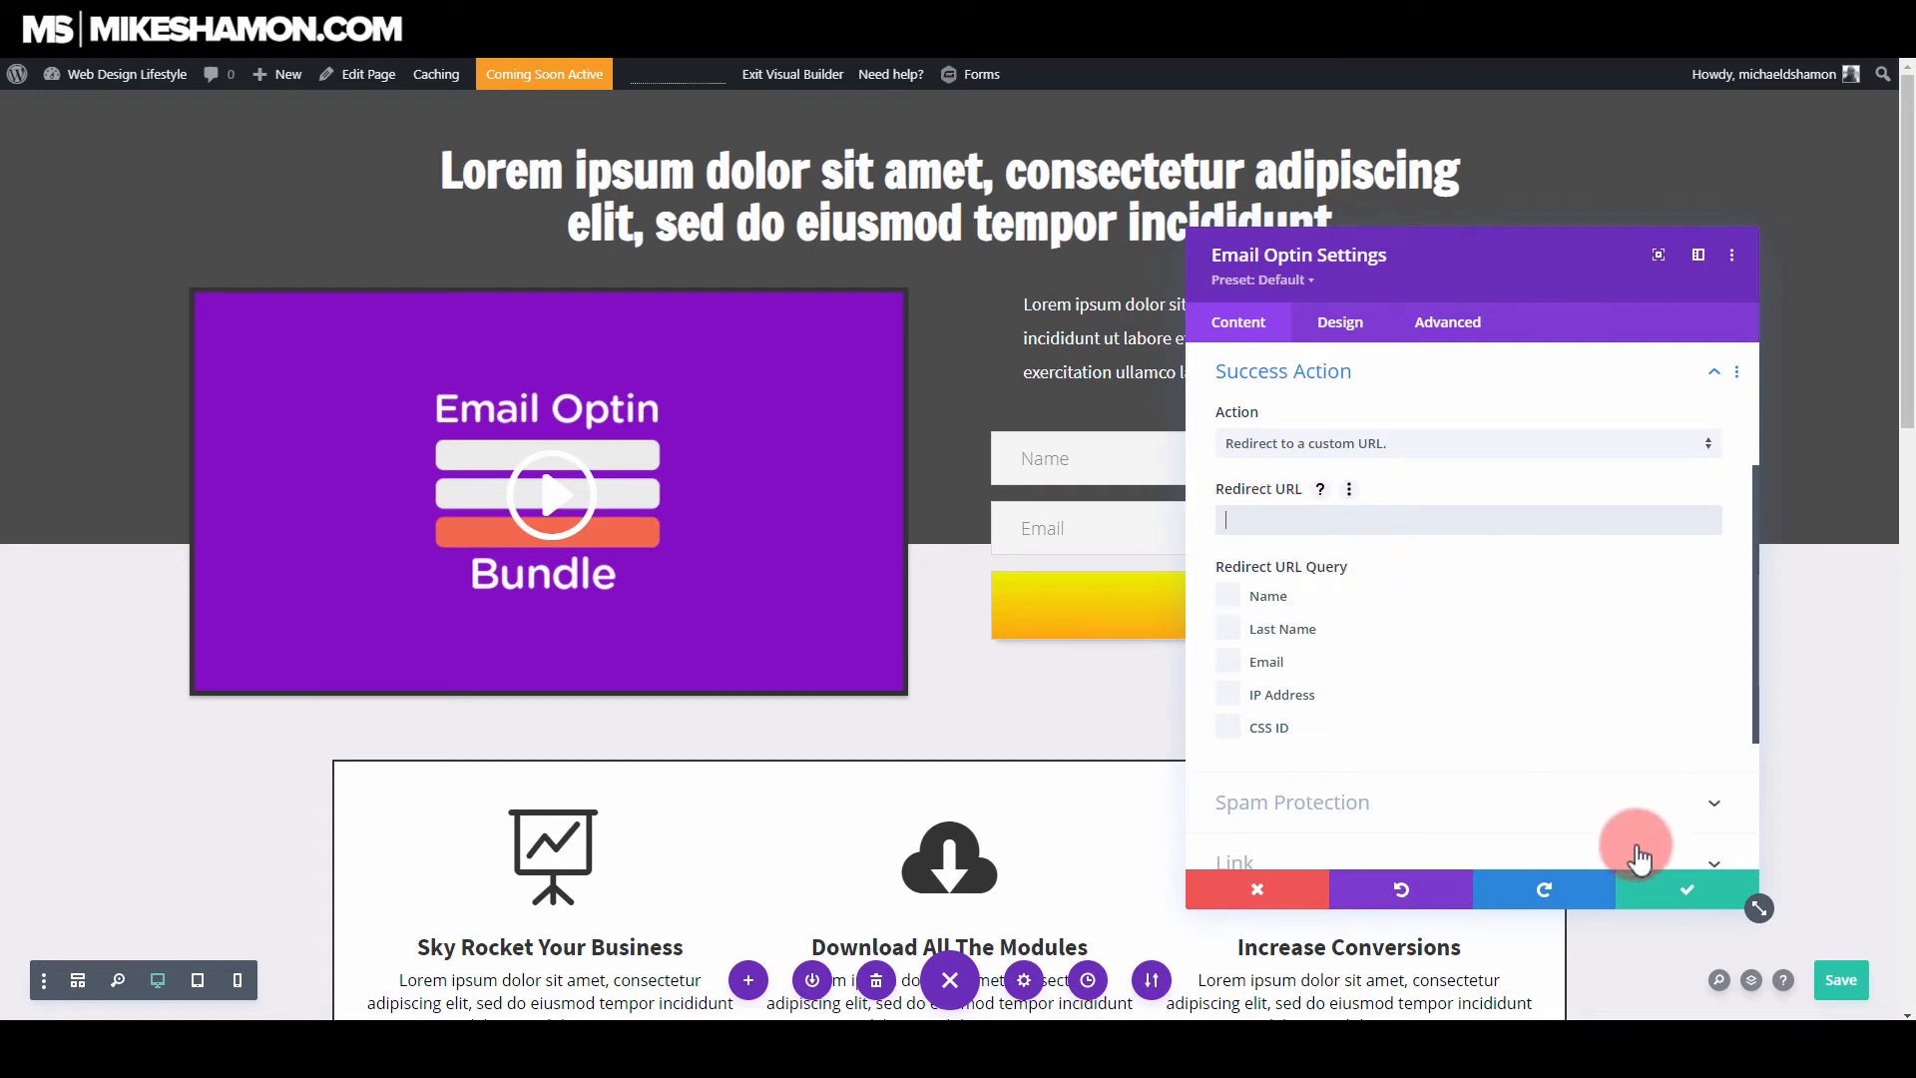
left_click(1687, 896)
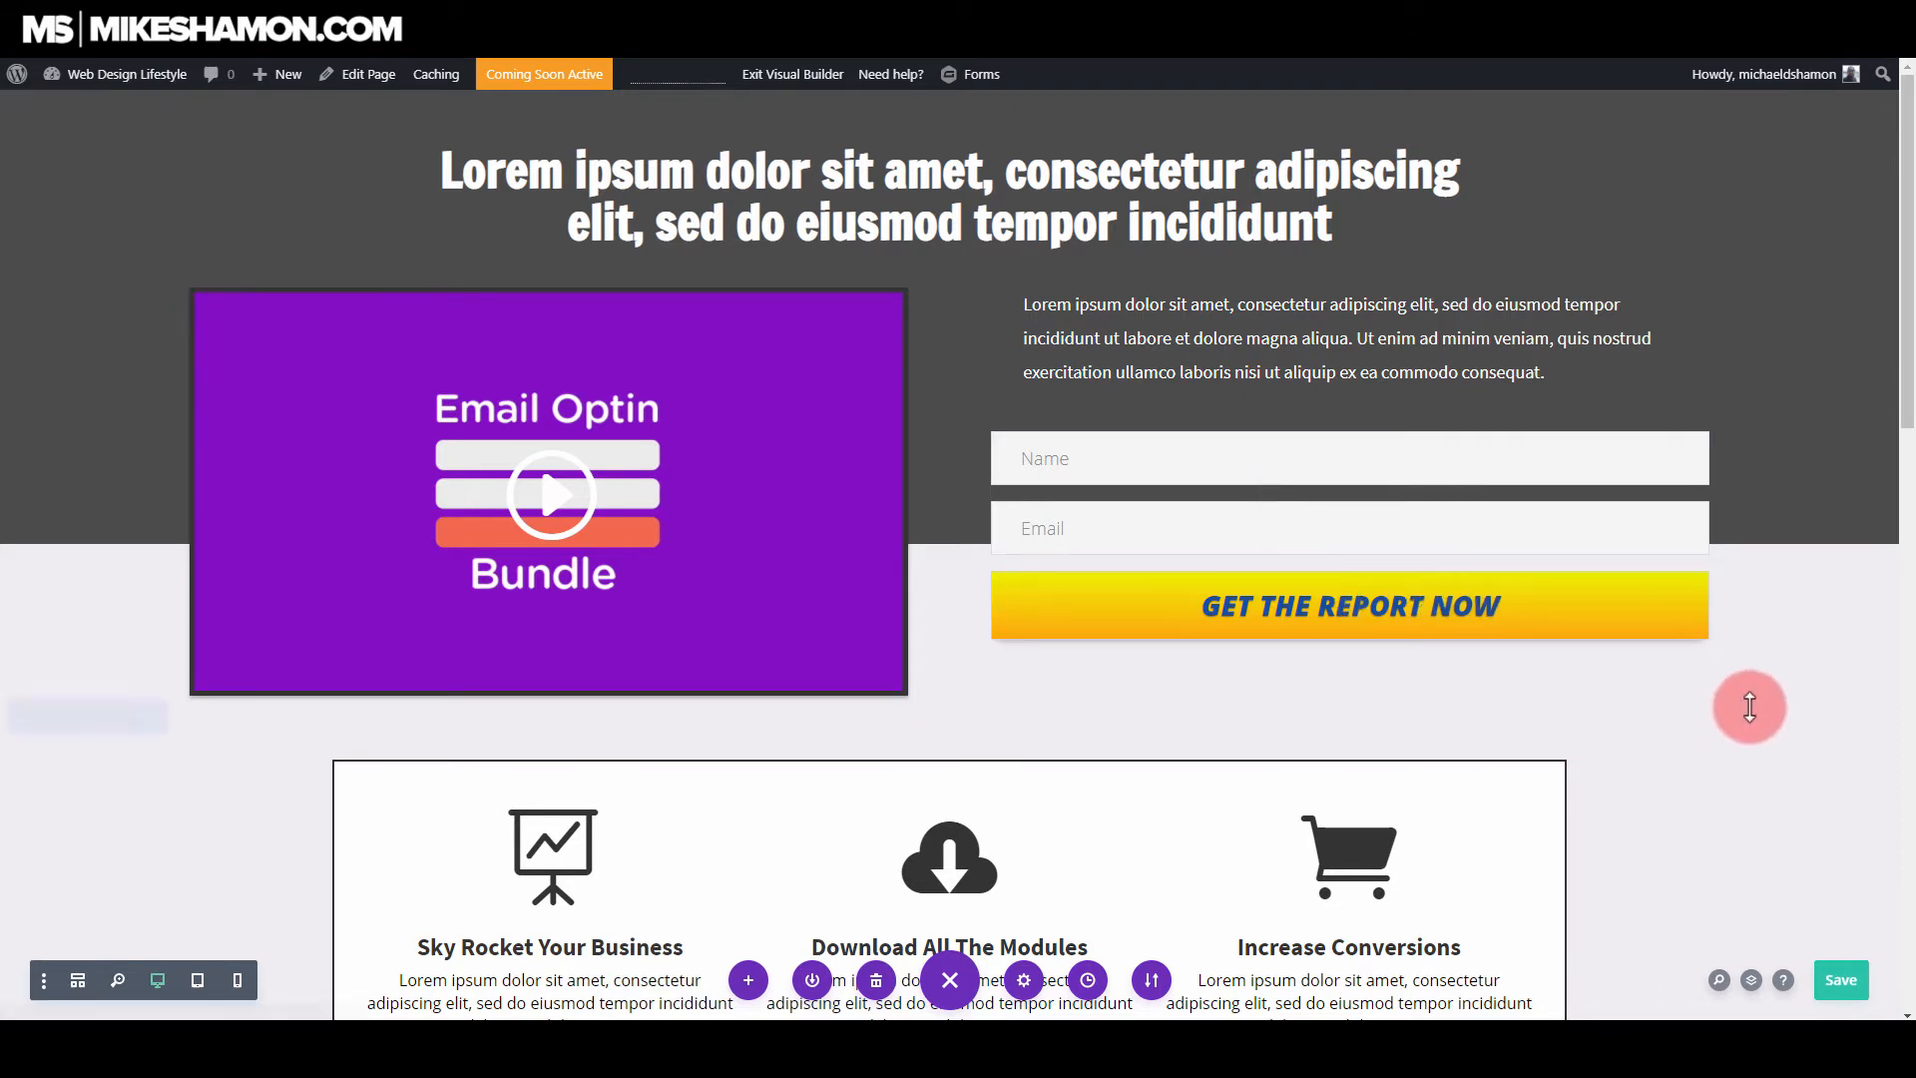
Step: Open the yellow optin's settings, move the settings window clear of the form, and open the Fields design options
mouse_move(1906, 392)
left_mouse_down()
mouse_move(1905, 374)
mouse_move(1905, 689)
mouse_move(1901, 397)
left_mouse_up()
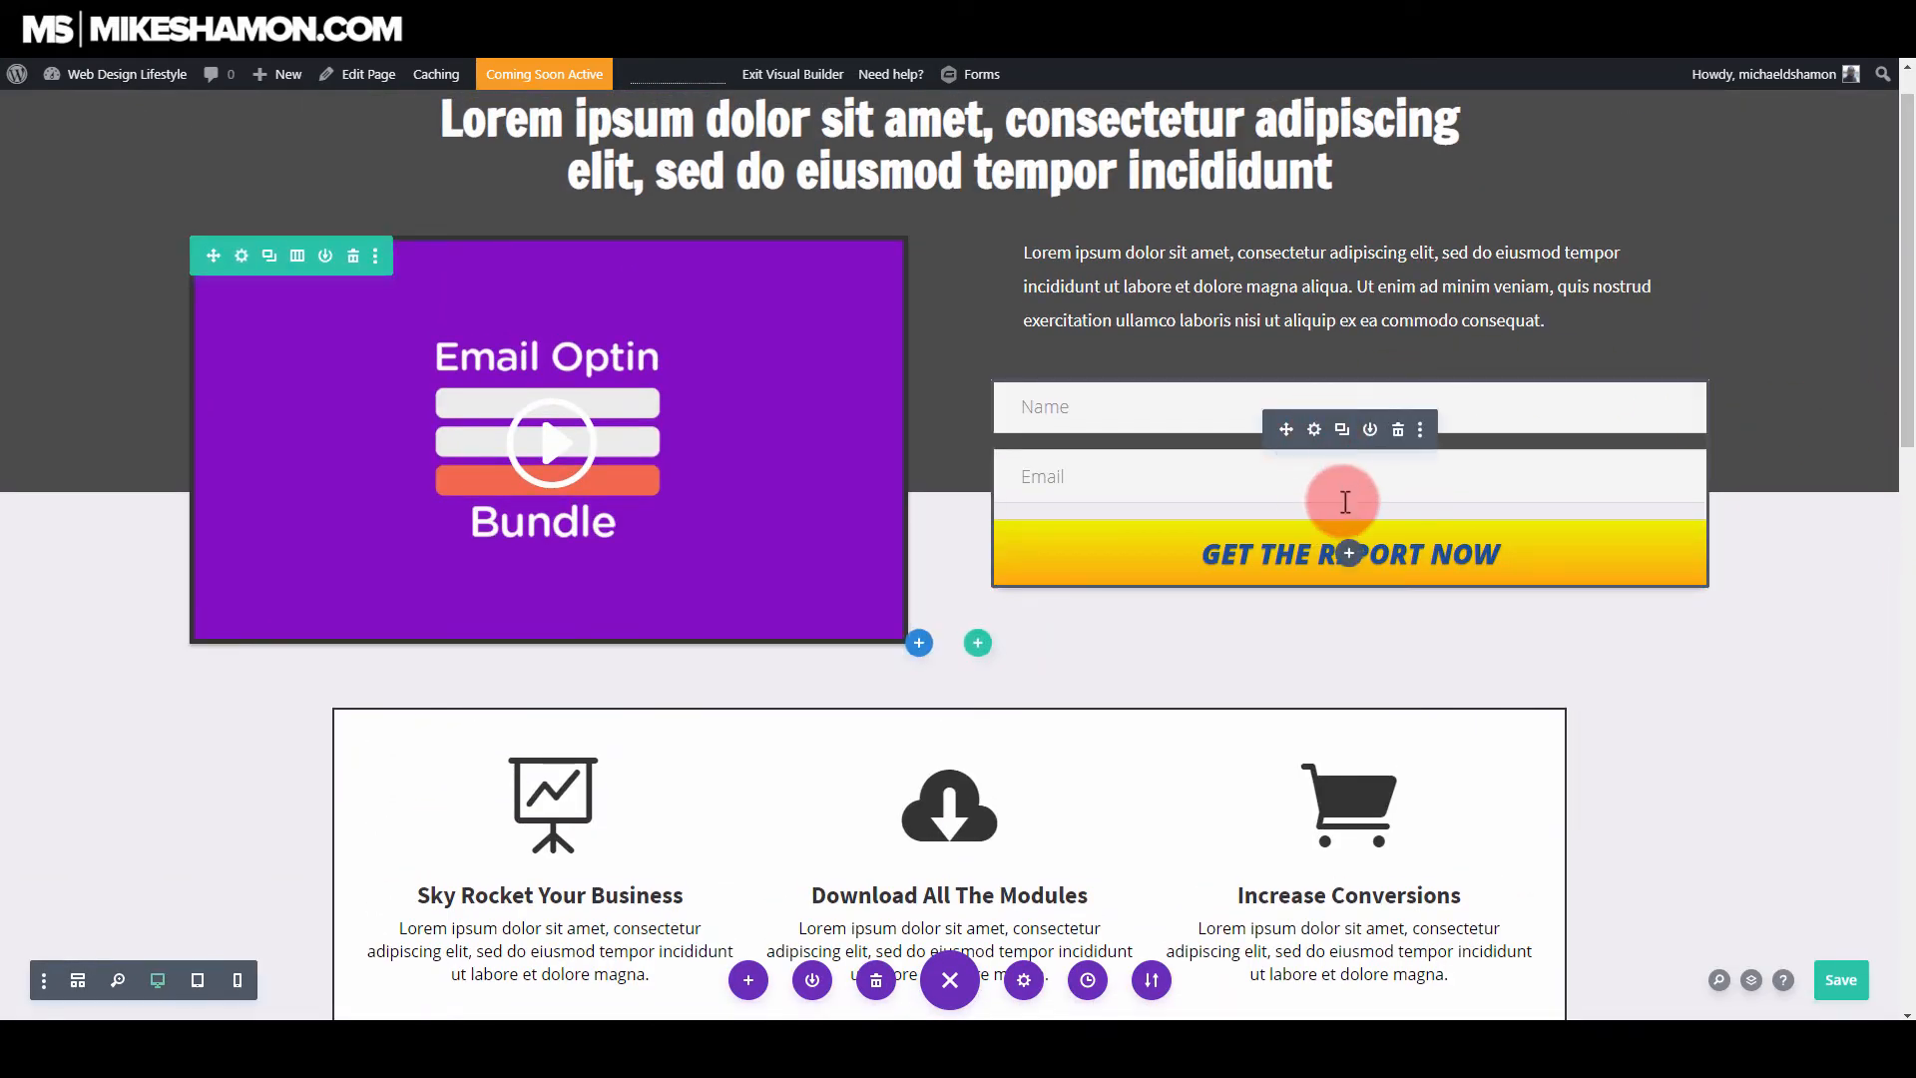
left_click(1314, 430)
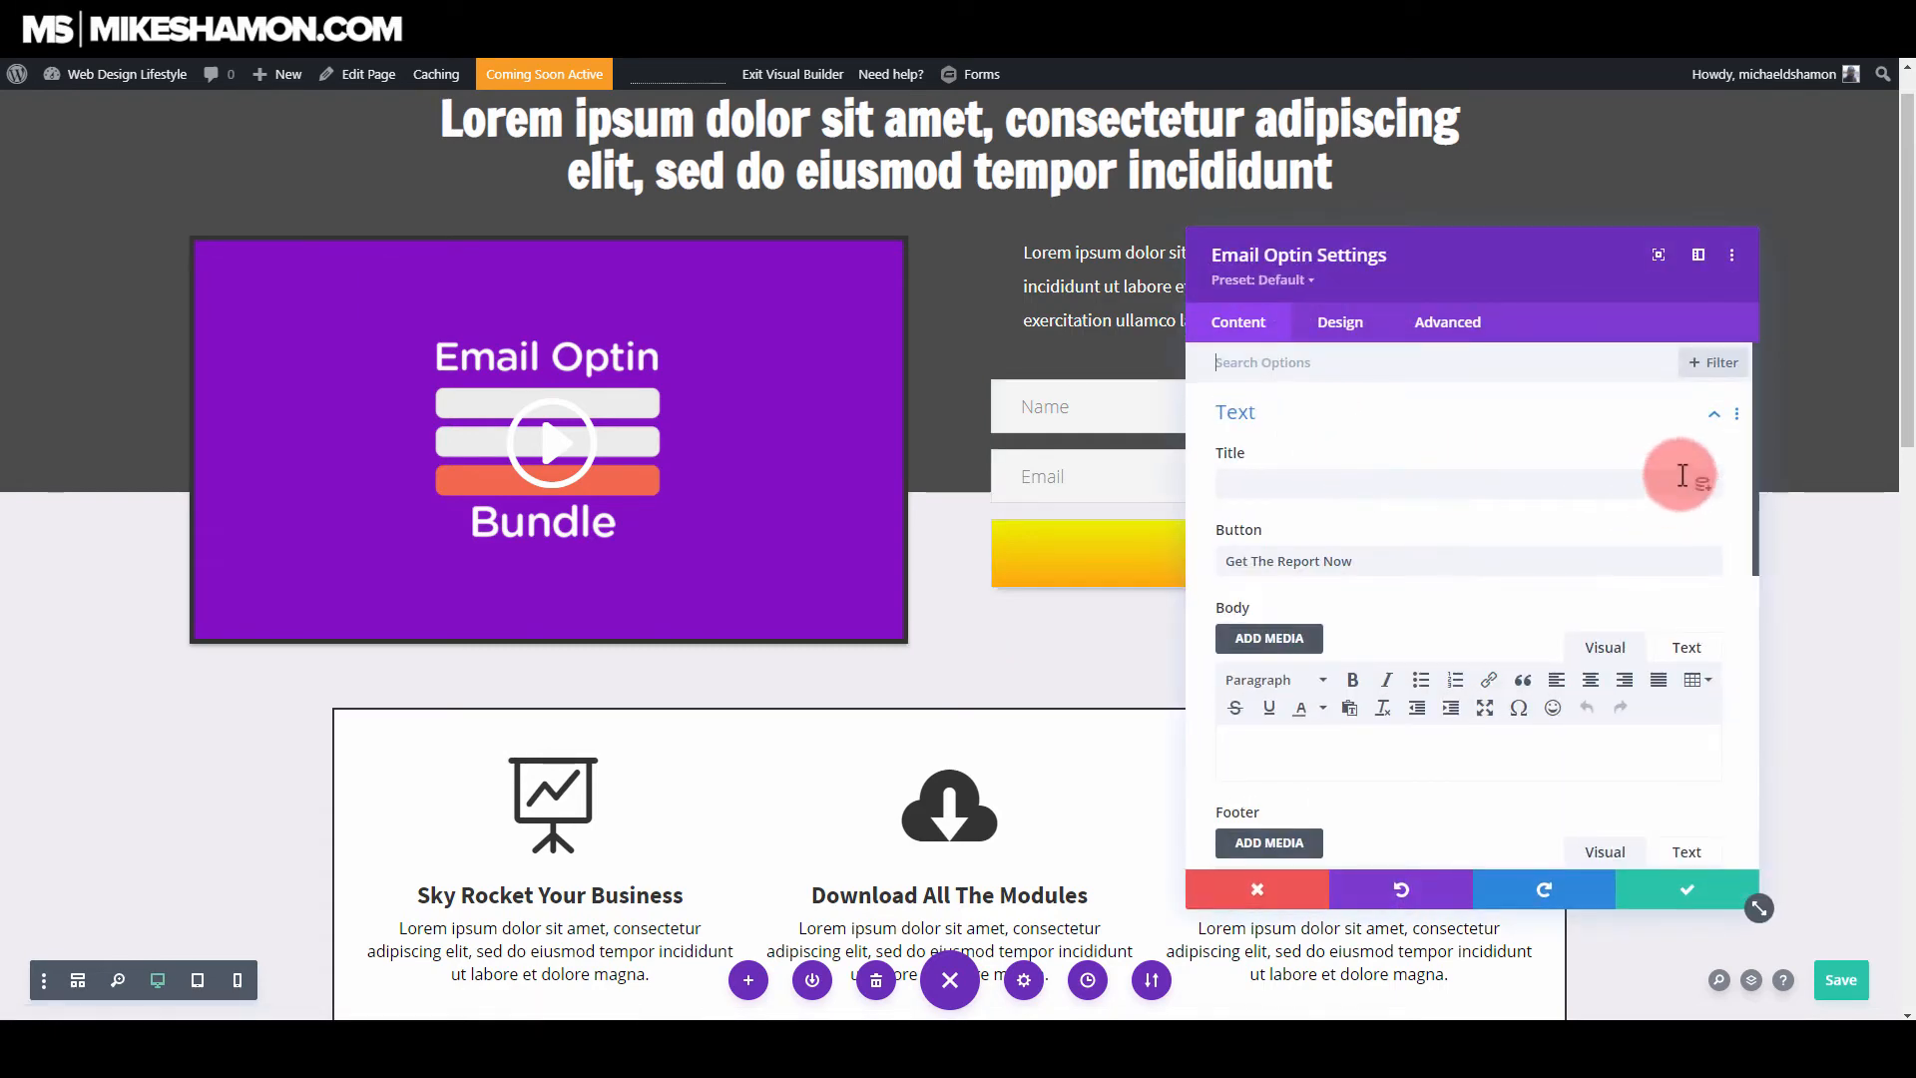
scroll(1739, 488, "down", 3)
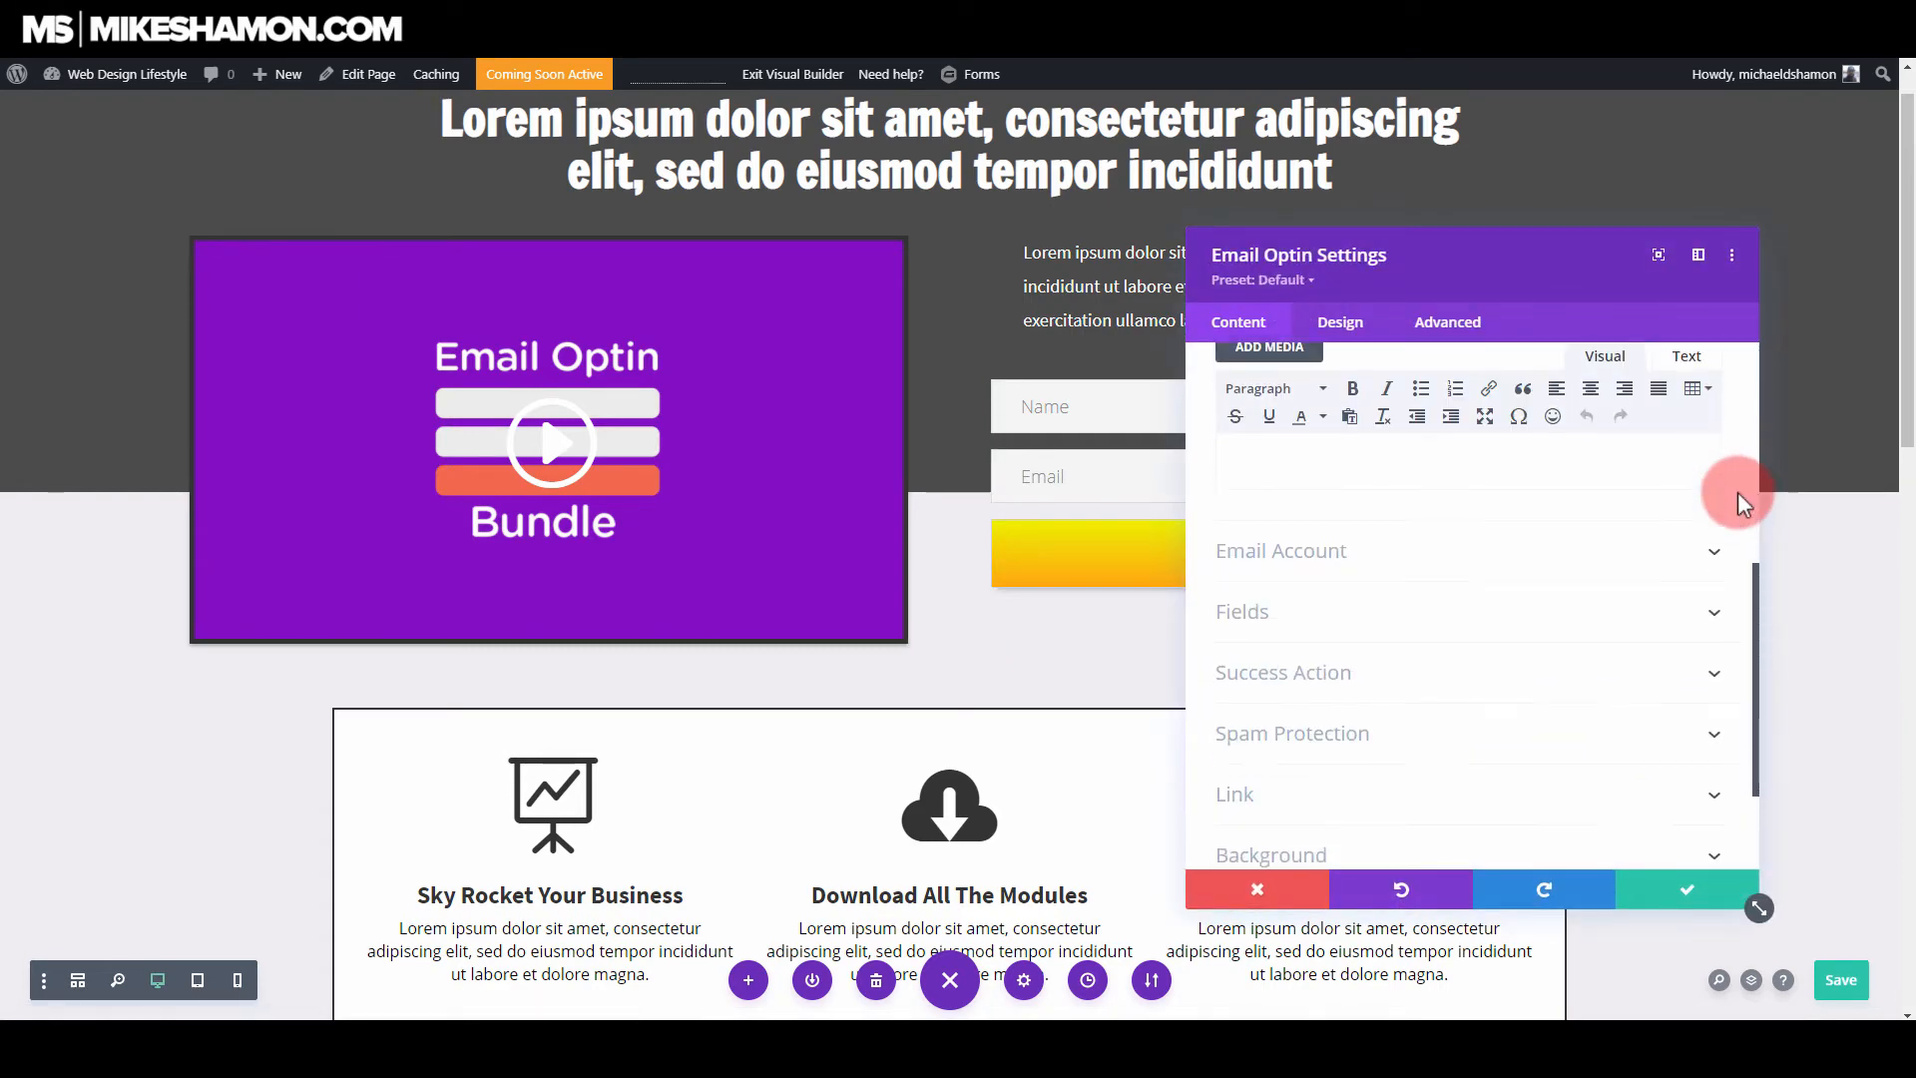
scroll(1738, 493, "up", 4)
left_click_drag(1482, 255, 613, 258)
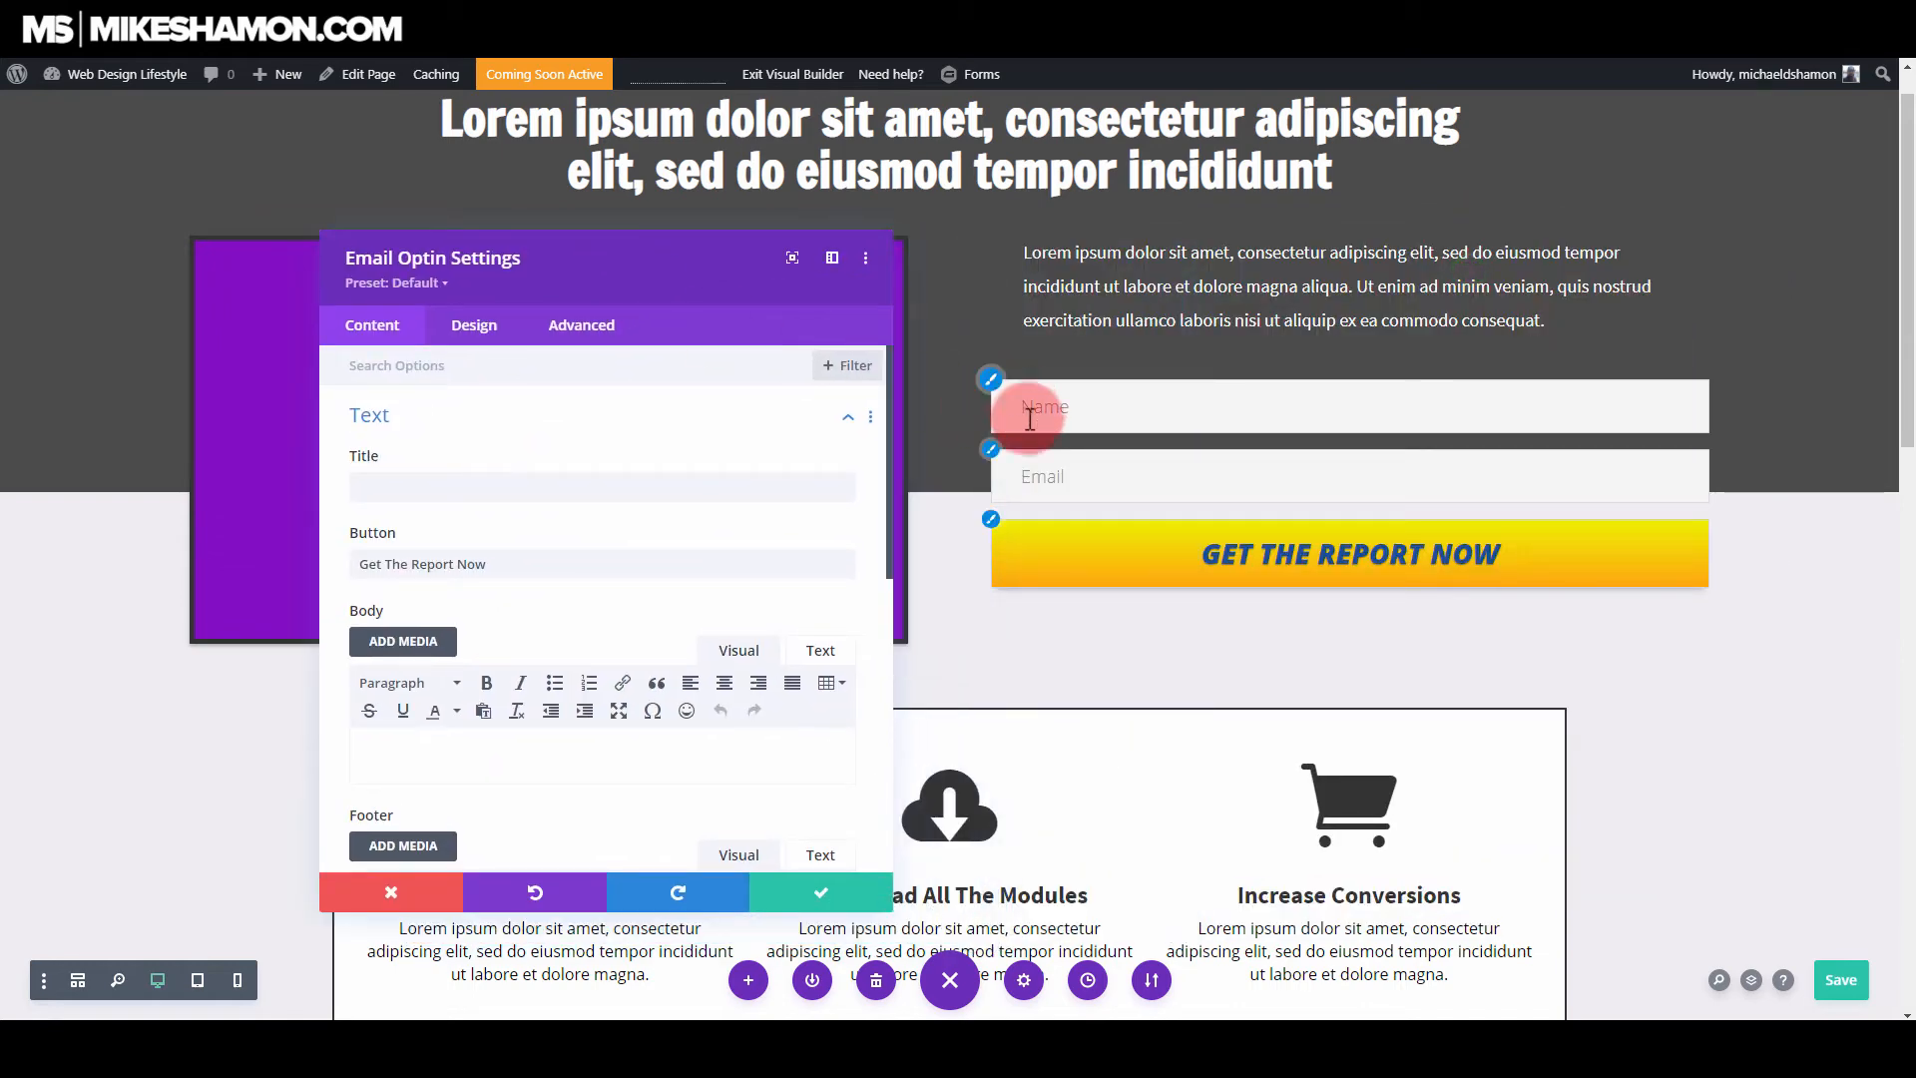
left_click(990, 381)
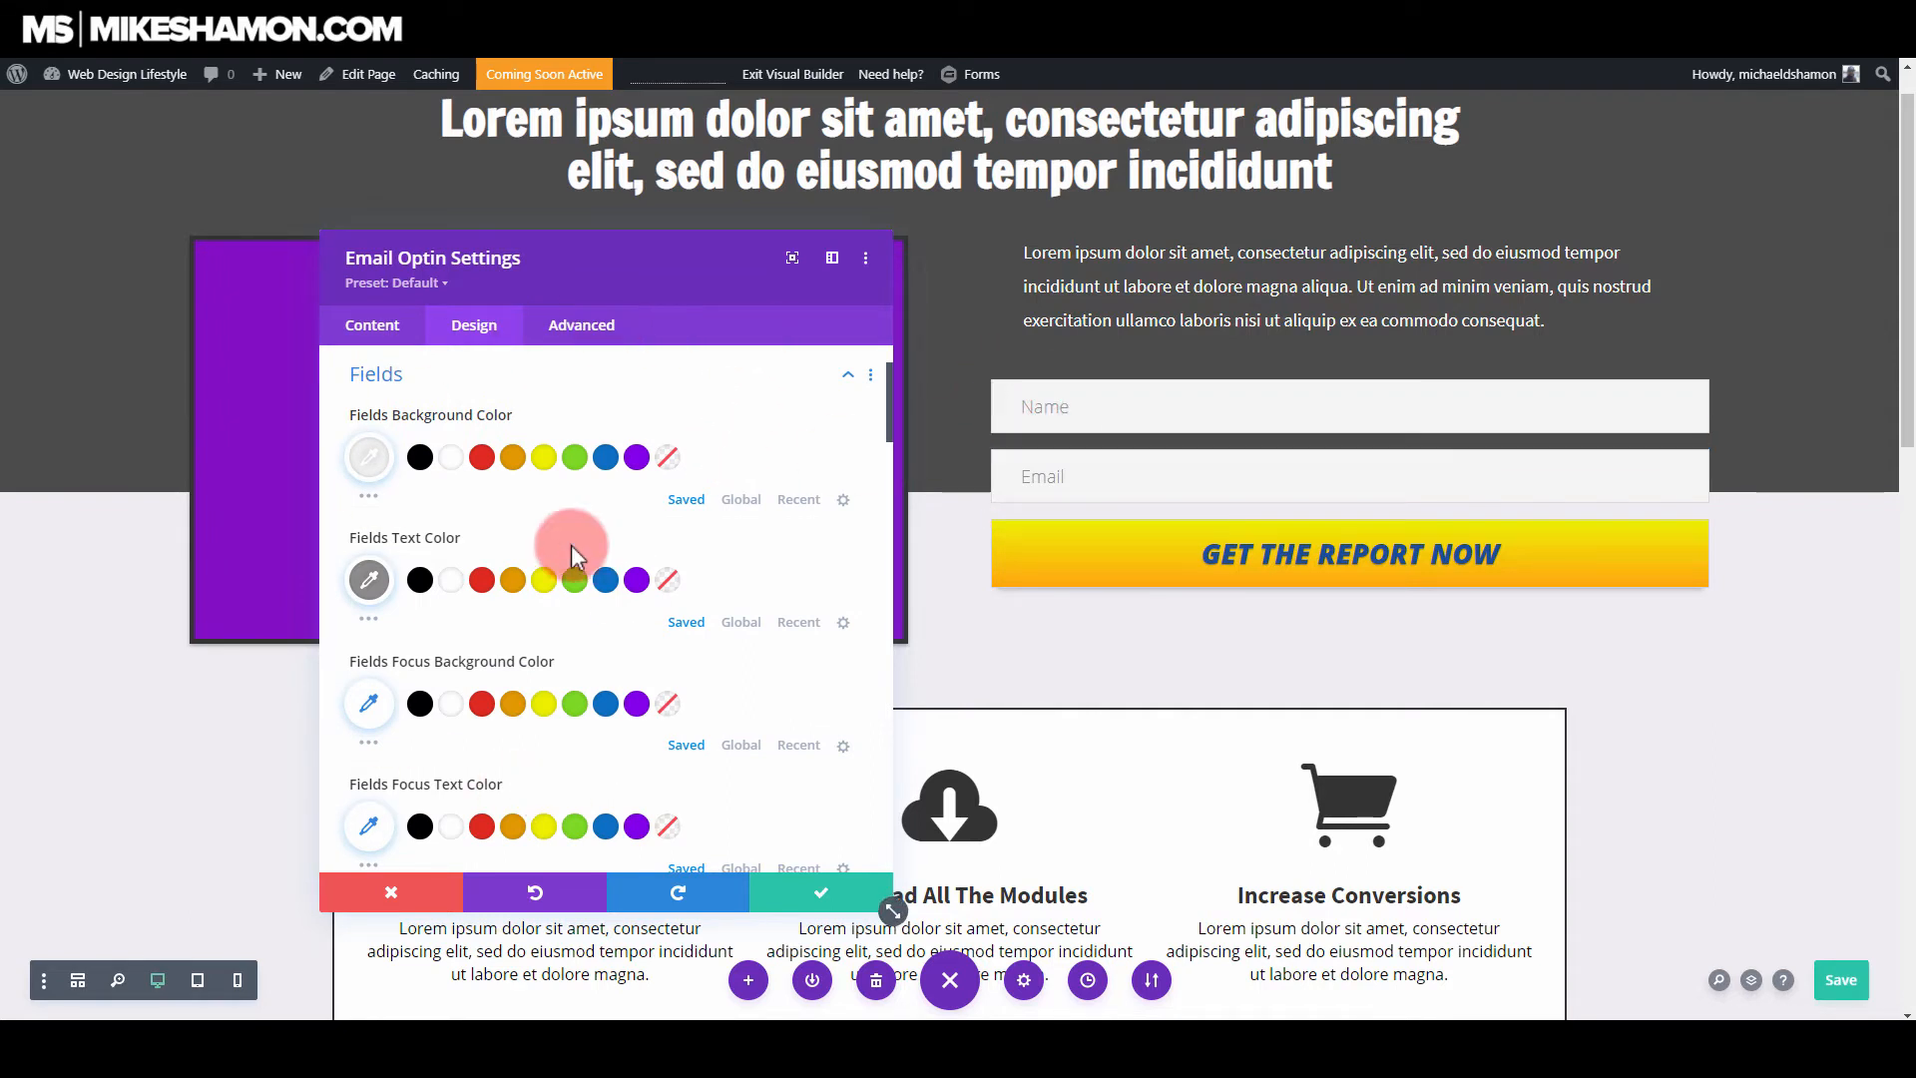
Step: Try a fields text size of 21px, return it to 18px, and close the optin settings without saving
left_click_drag(888, 393, 880, 529)
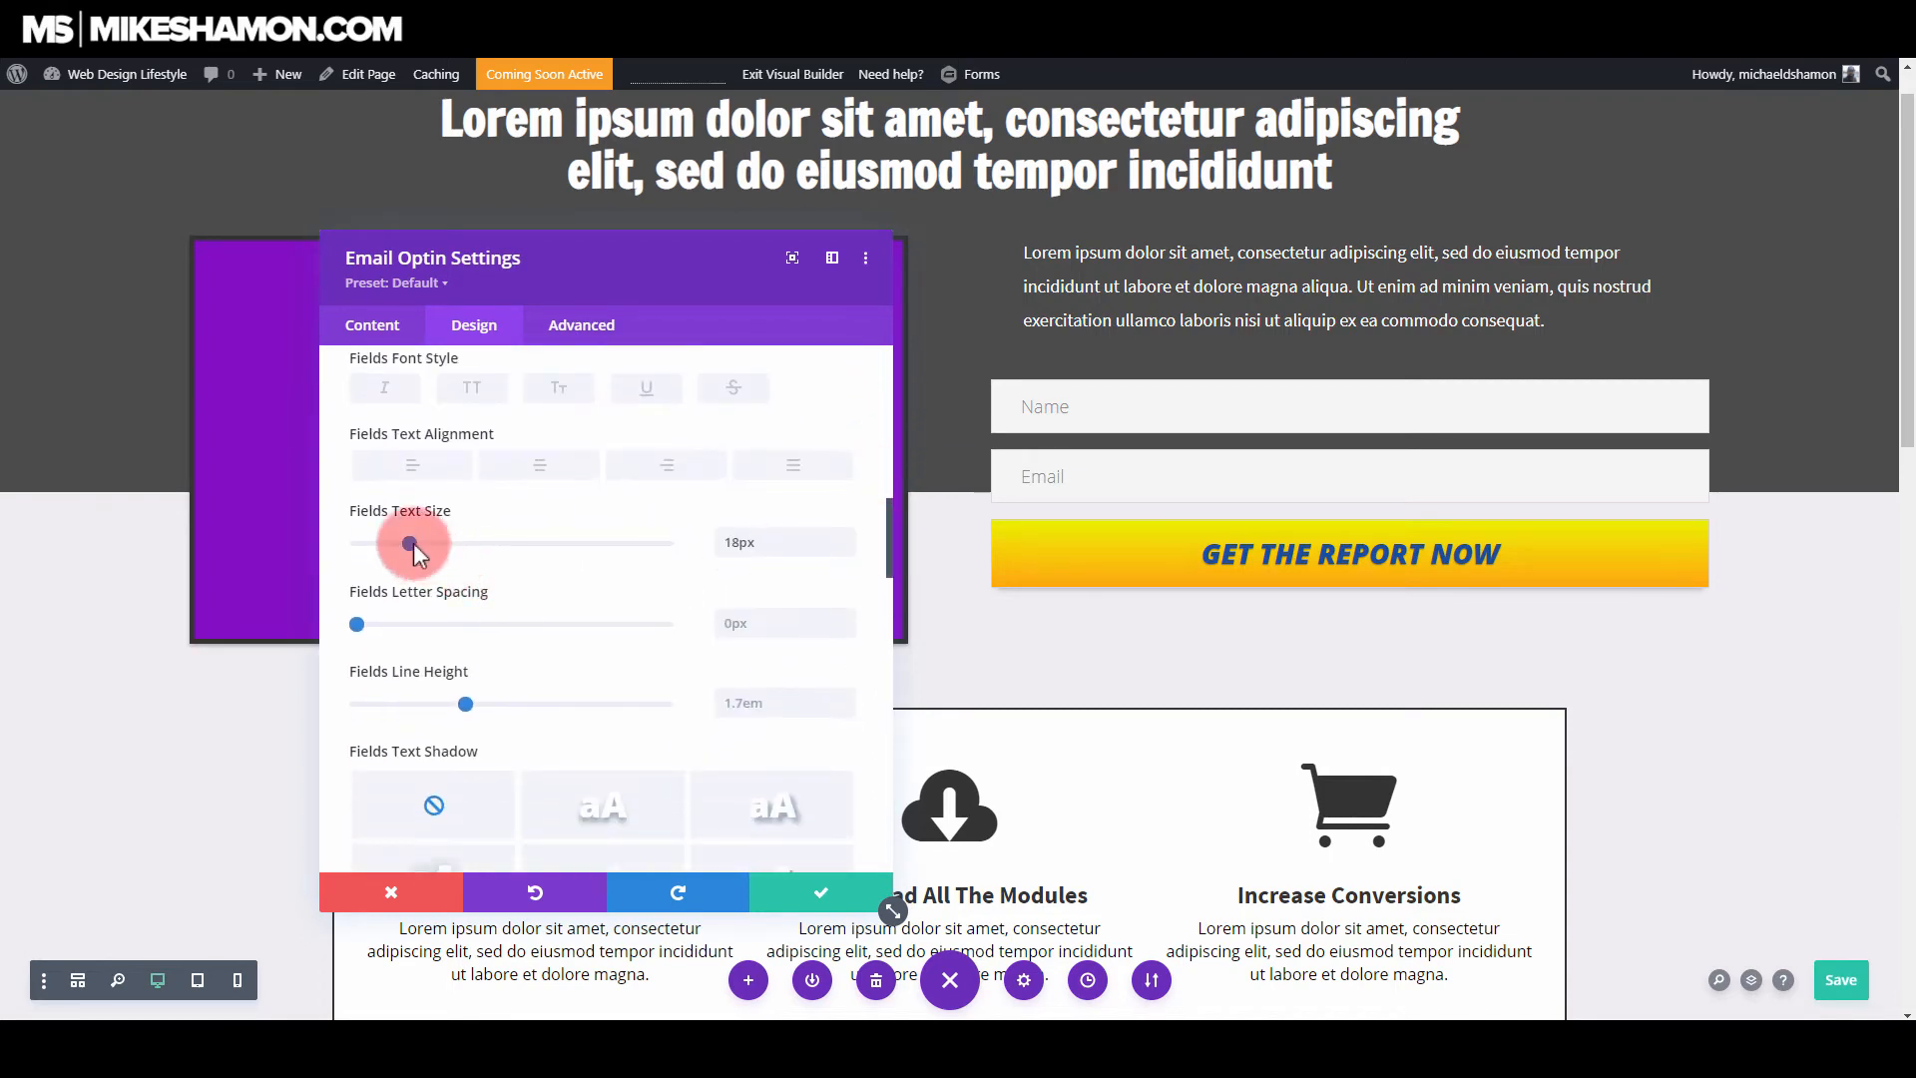
left_click(846, 537)
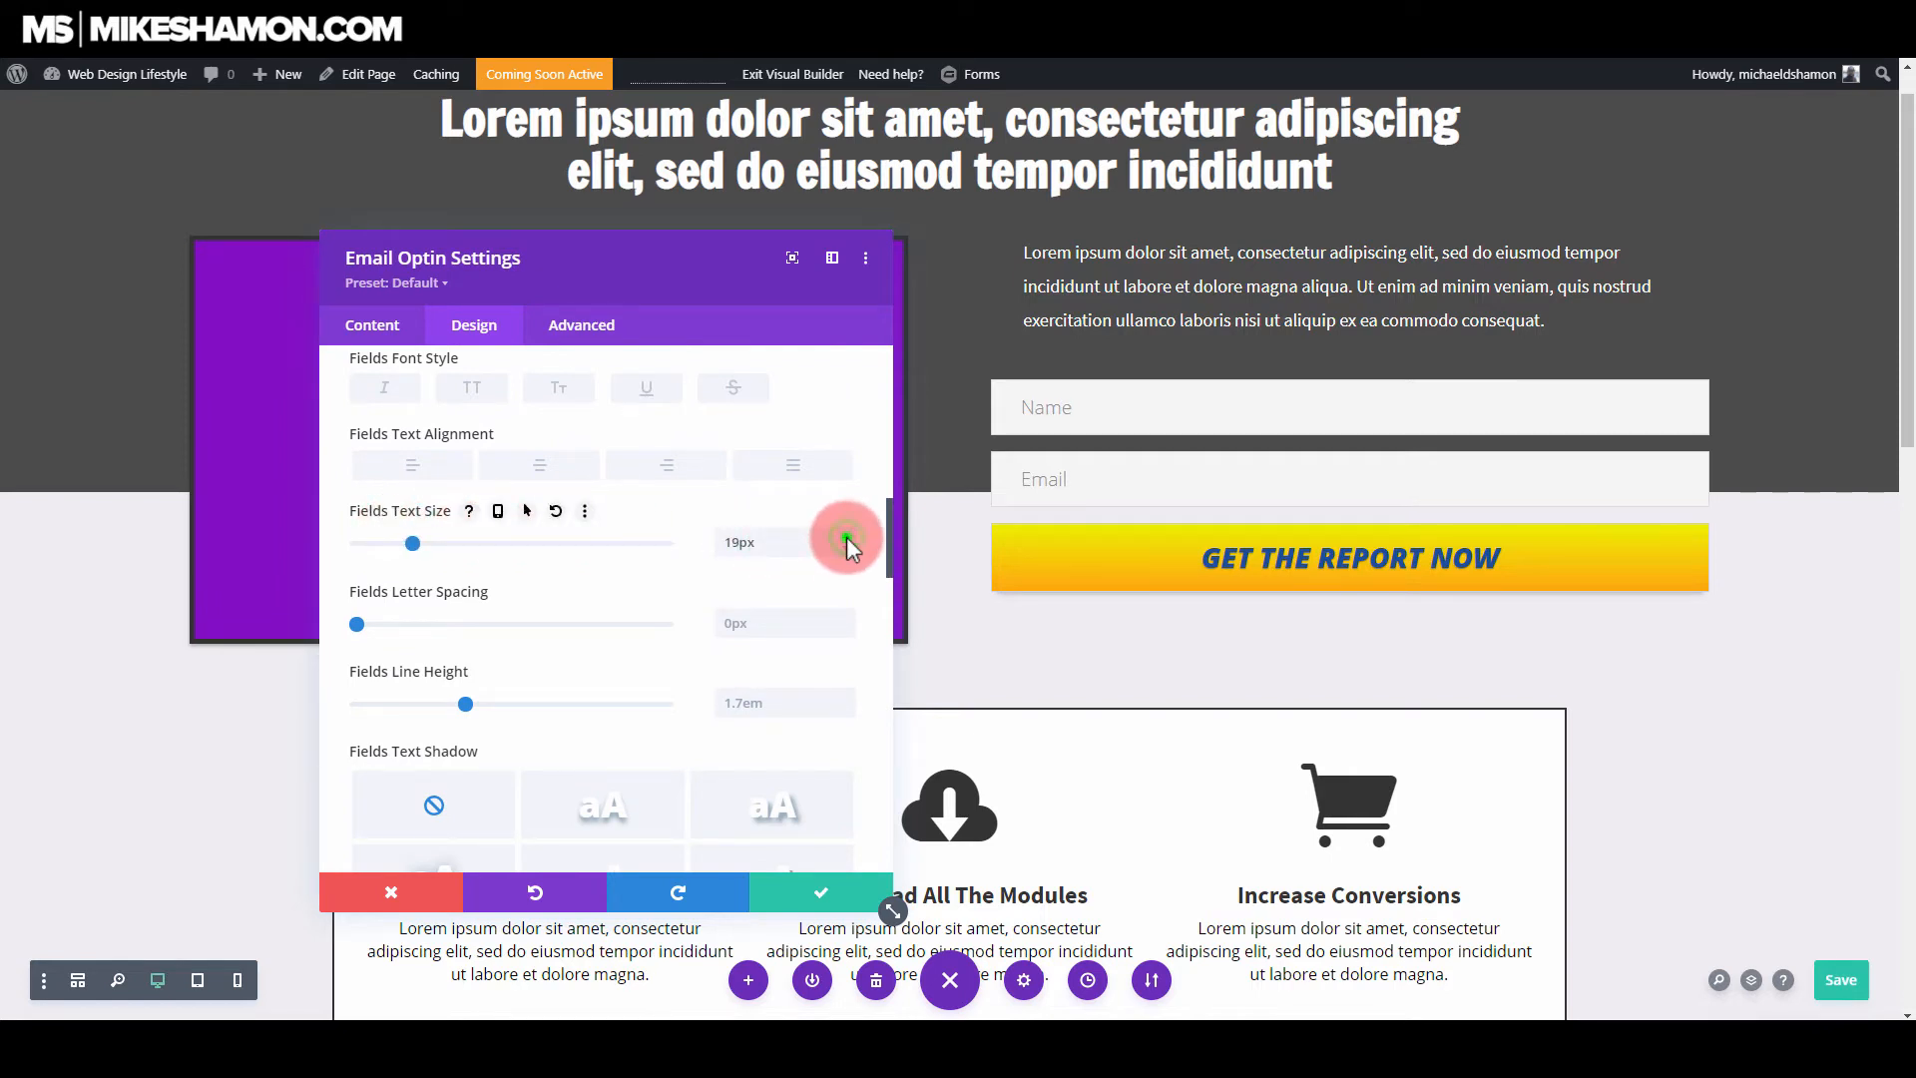
left_click(846, 537)
left_click(846, 537)
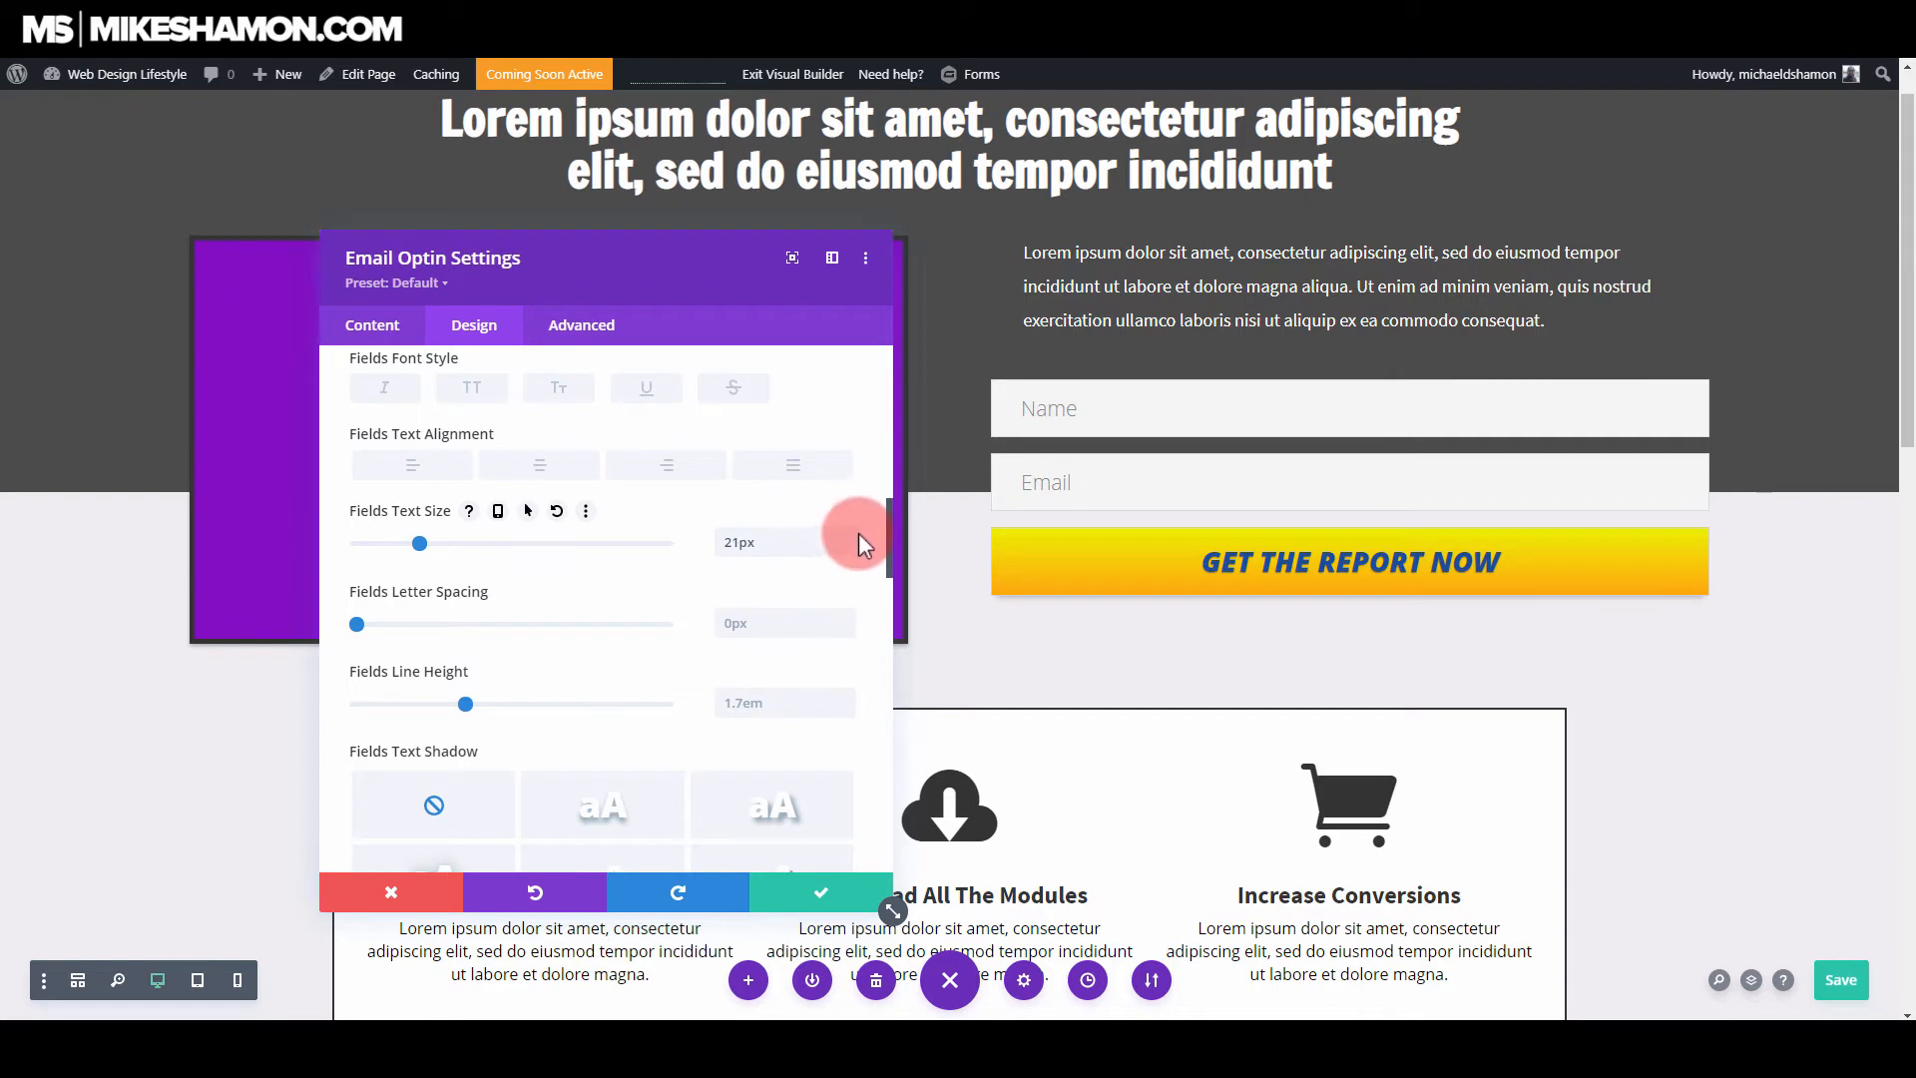
left_click(848, 553)
left_click(847, 553)
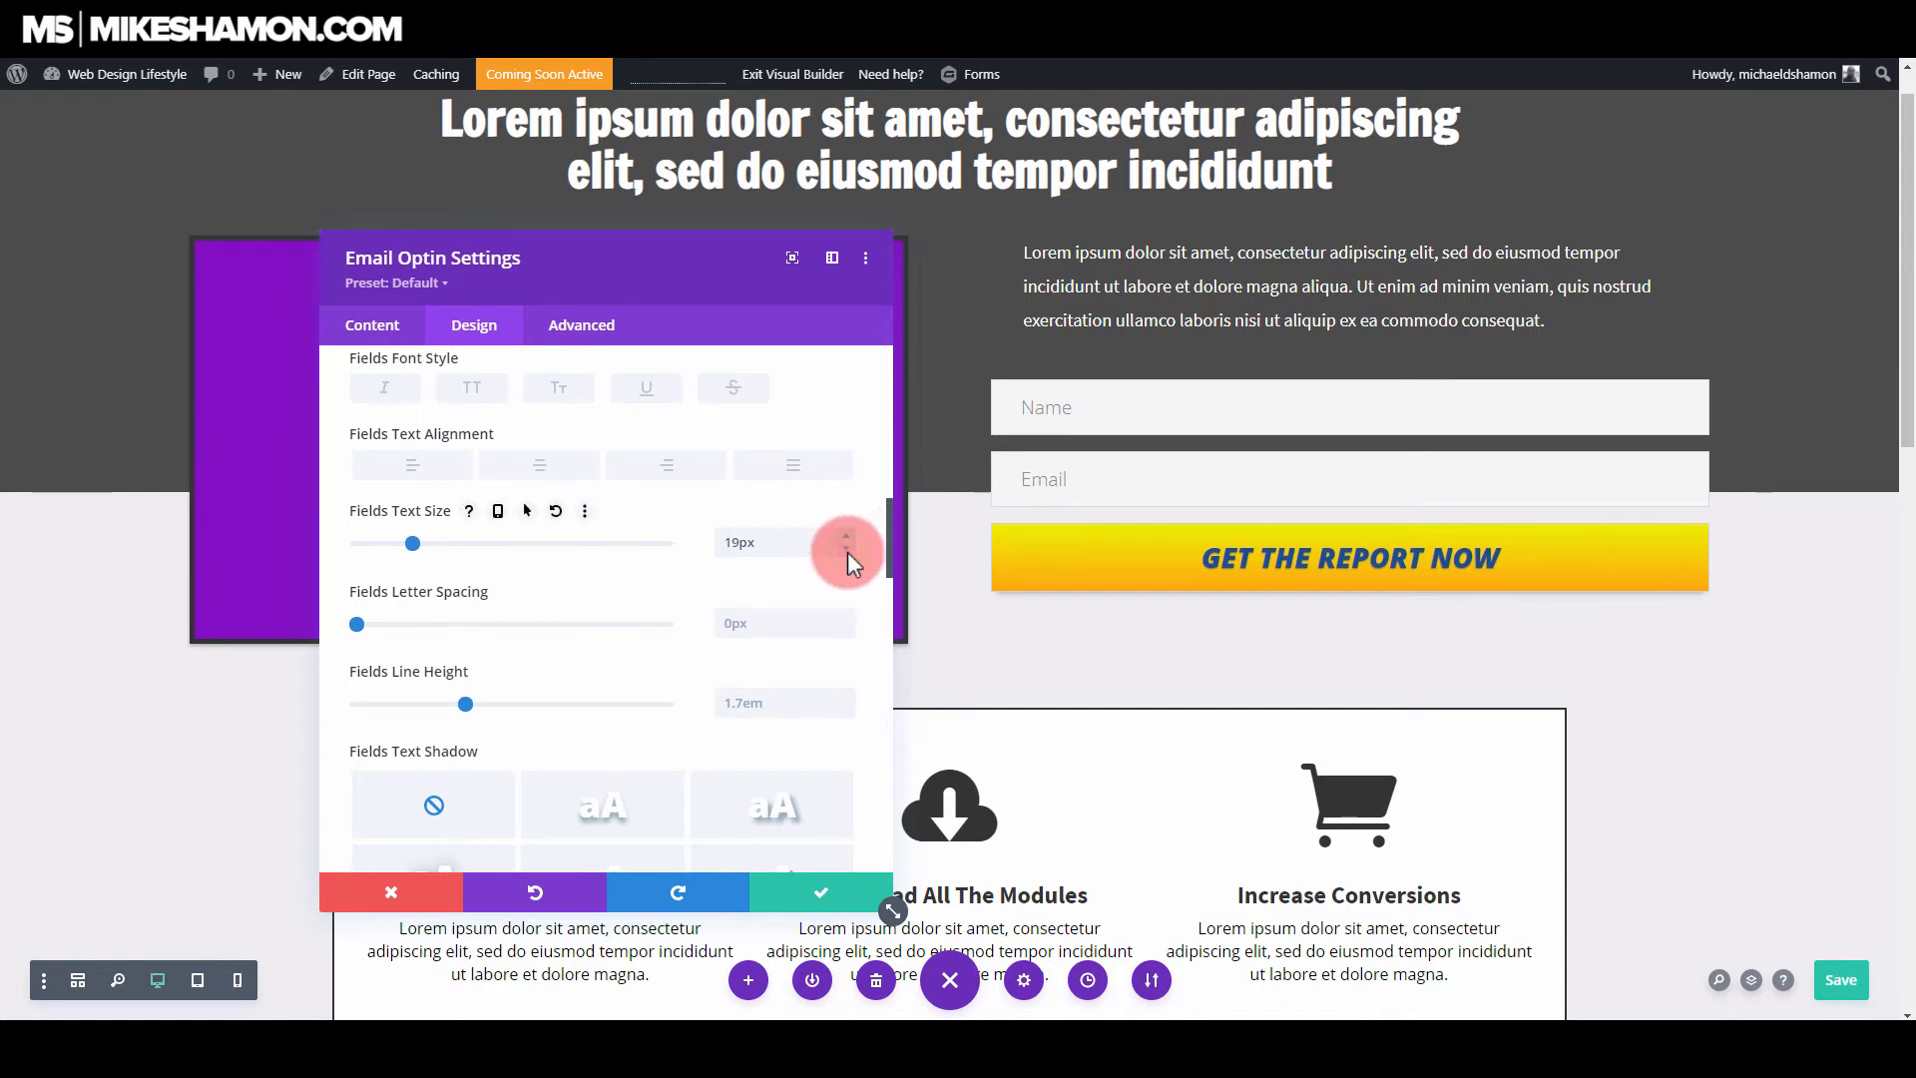
left_click(849, 553)
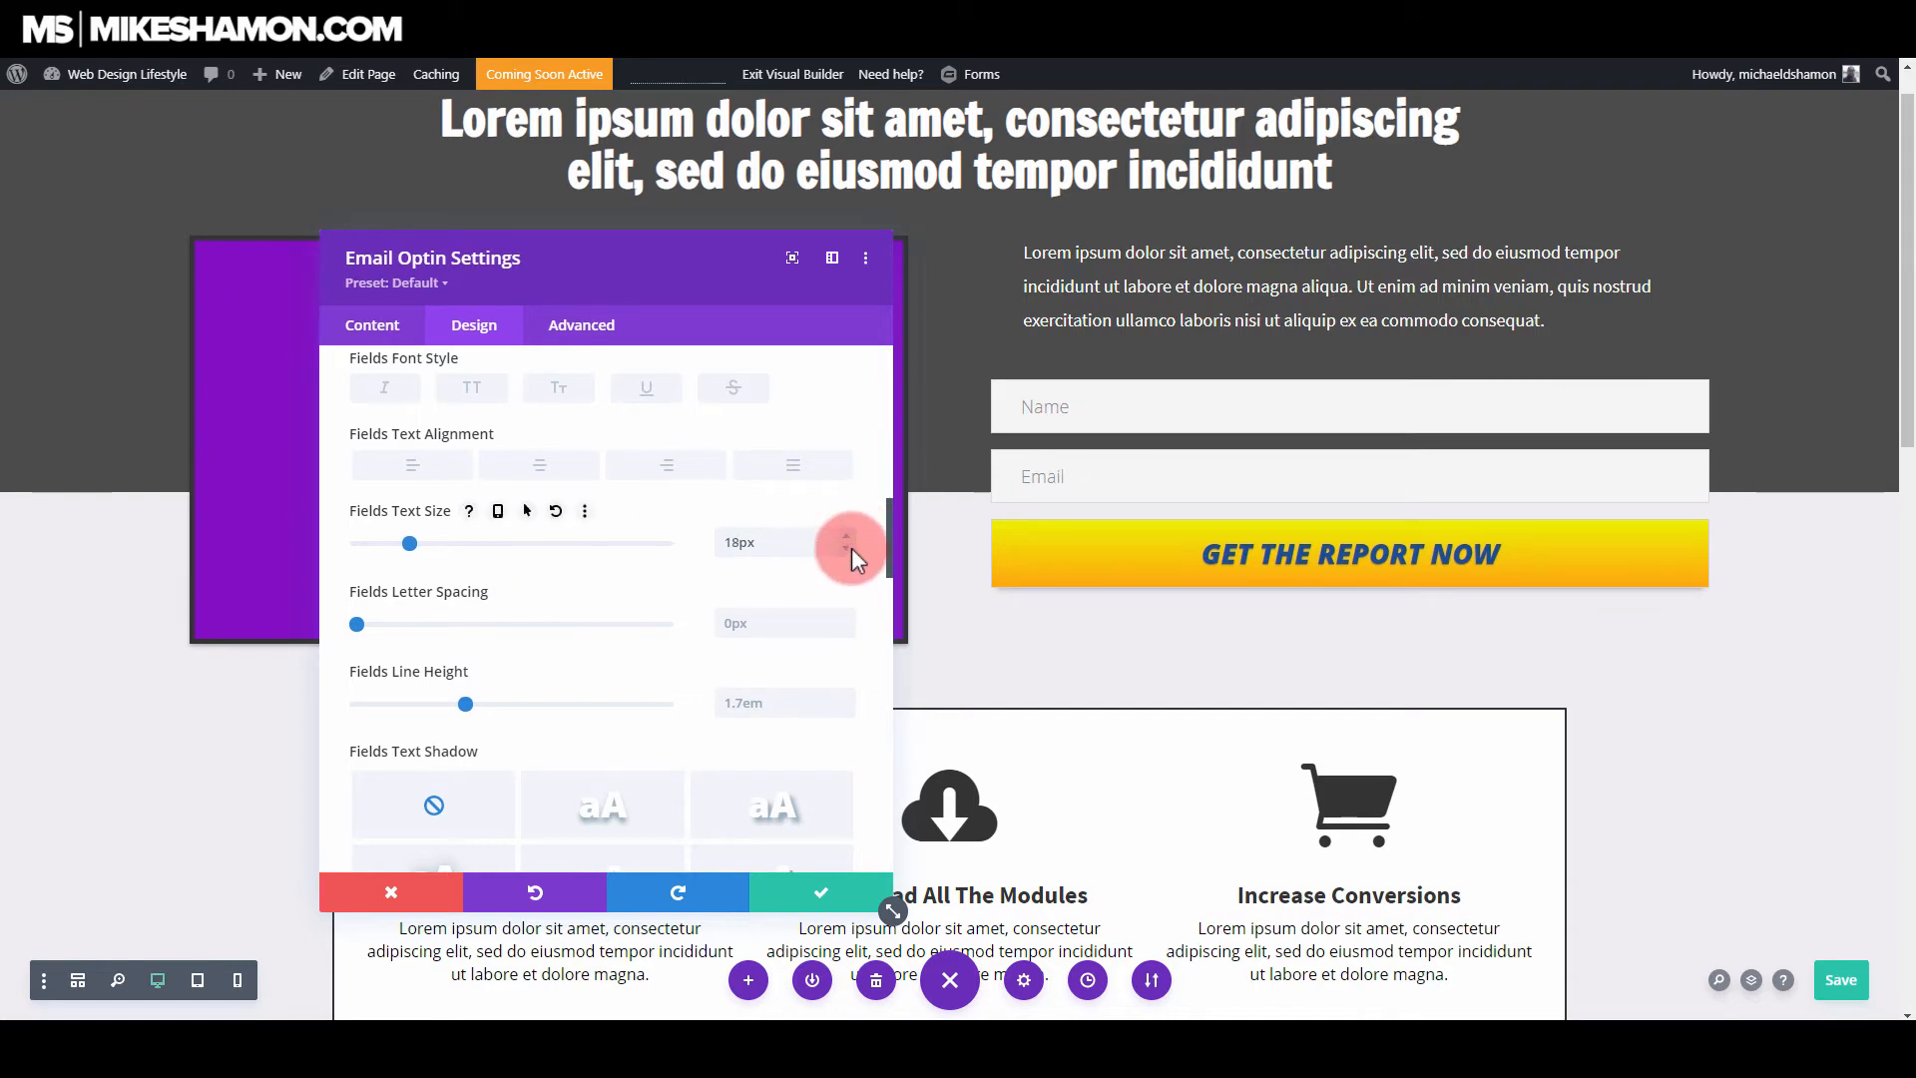
left_click(394, 901)
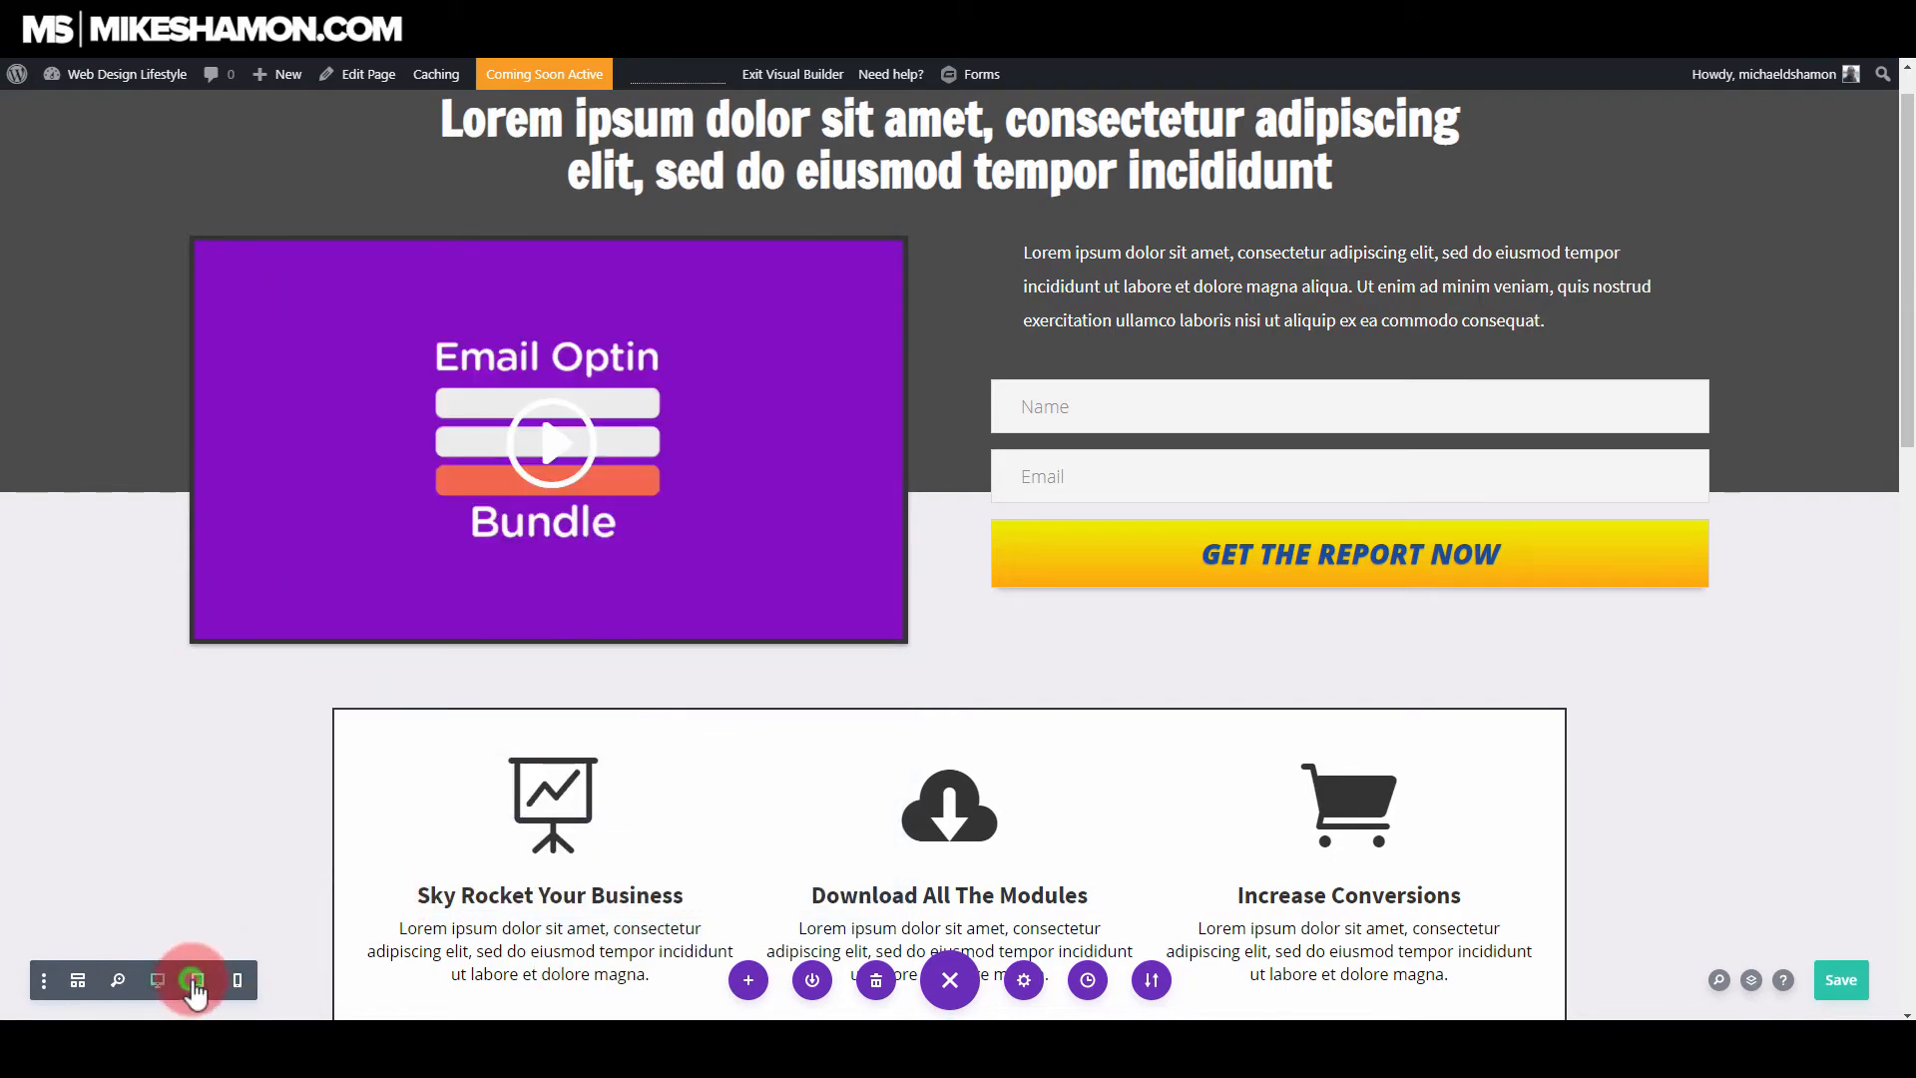
Step: Preview the optin in tablet and phone views and return to the desktop view
left_click(197, 982)
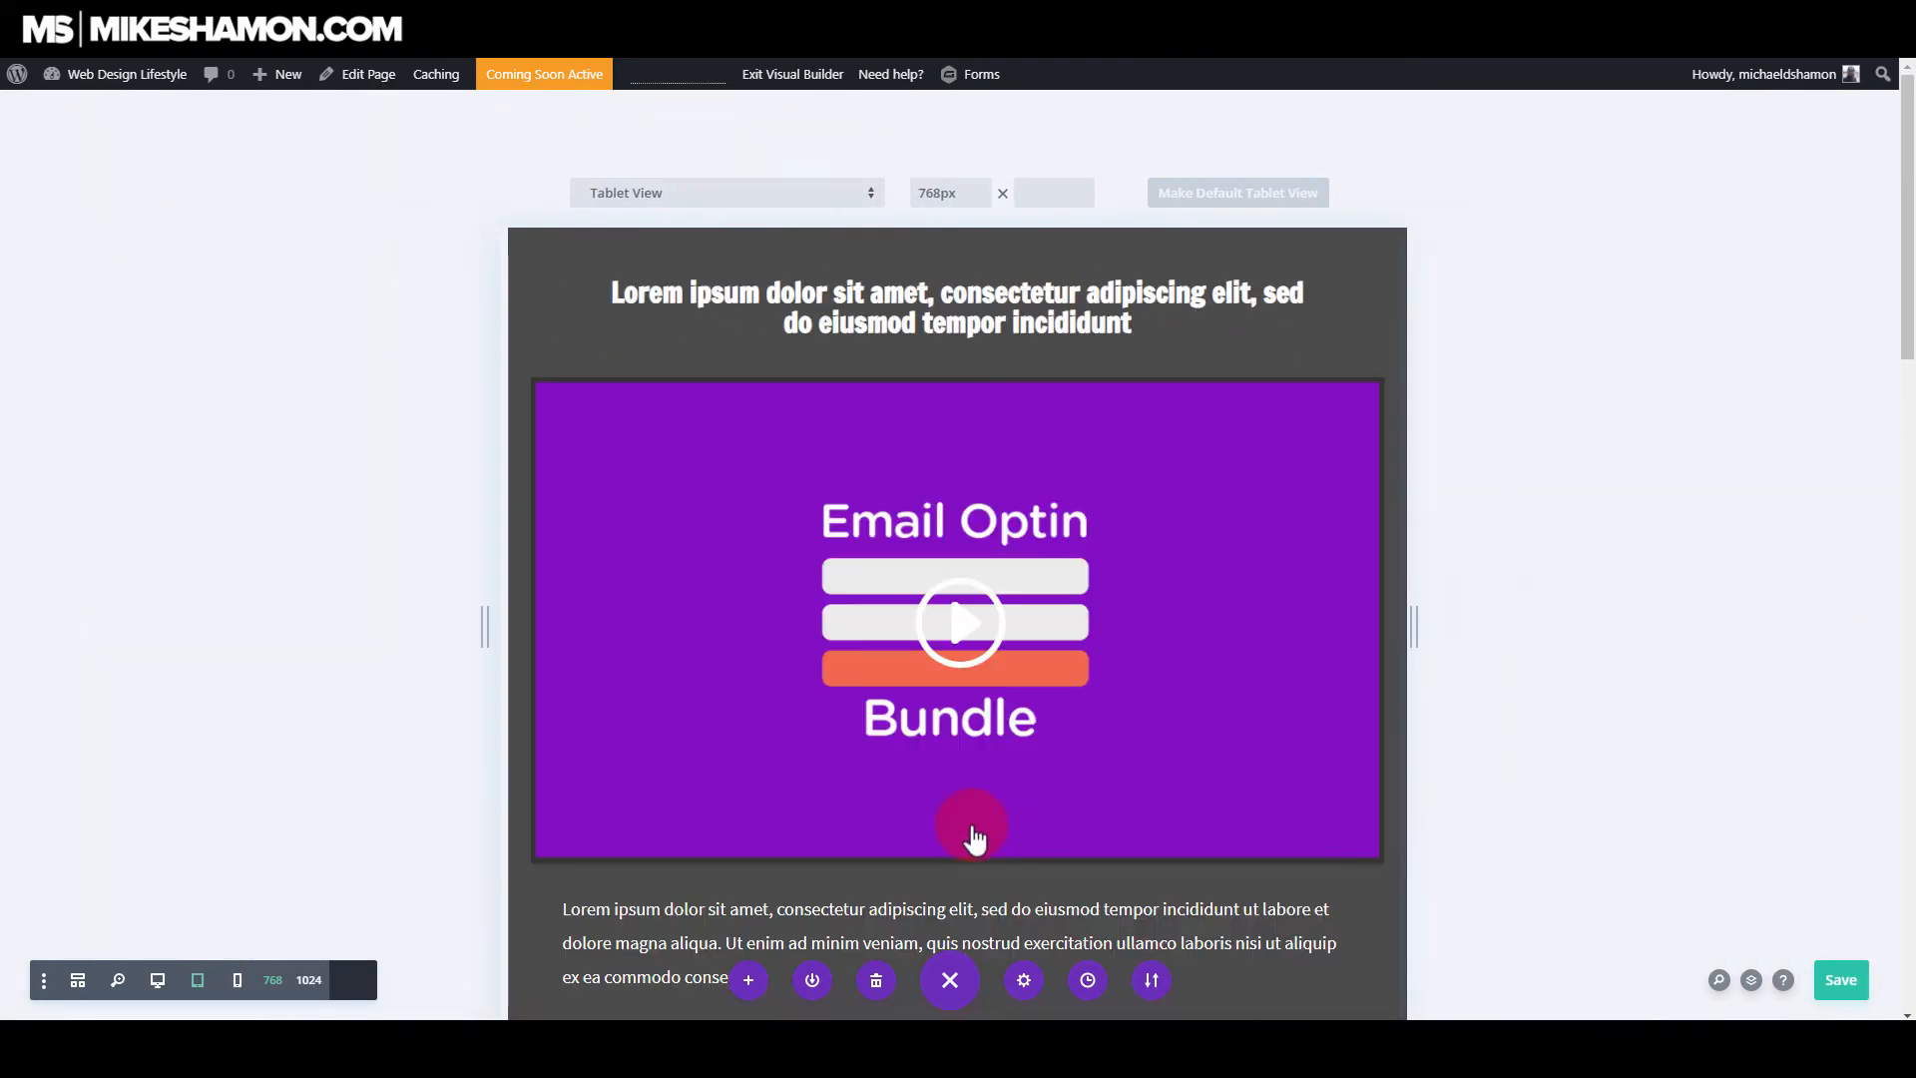
scroll(1326, 614, "down", 3)
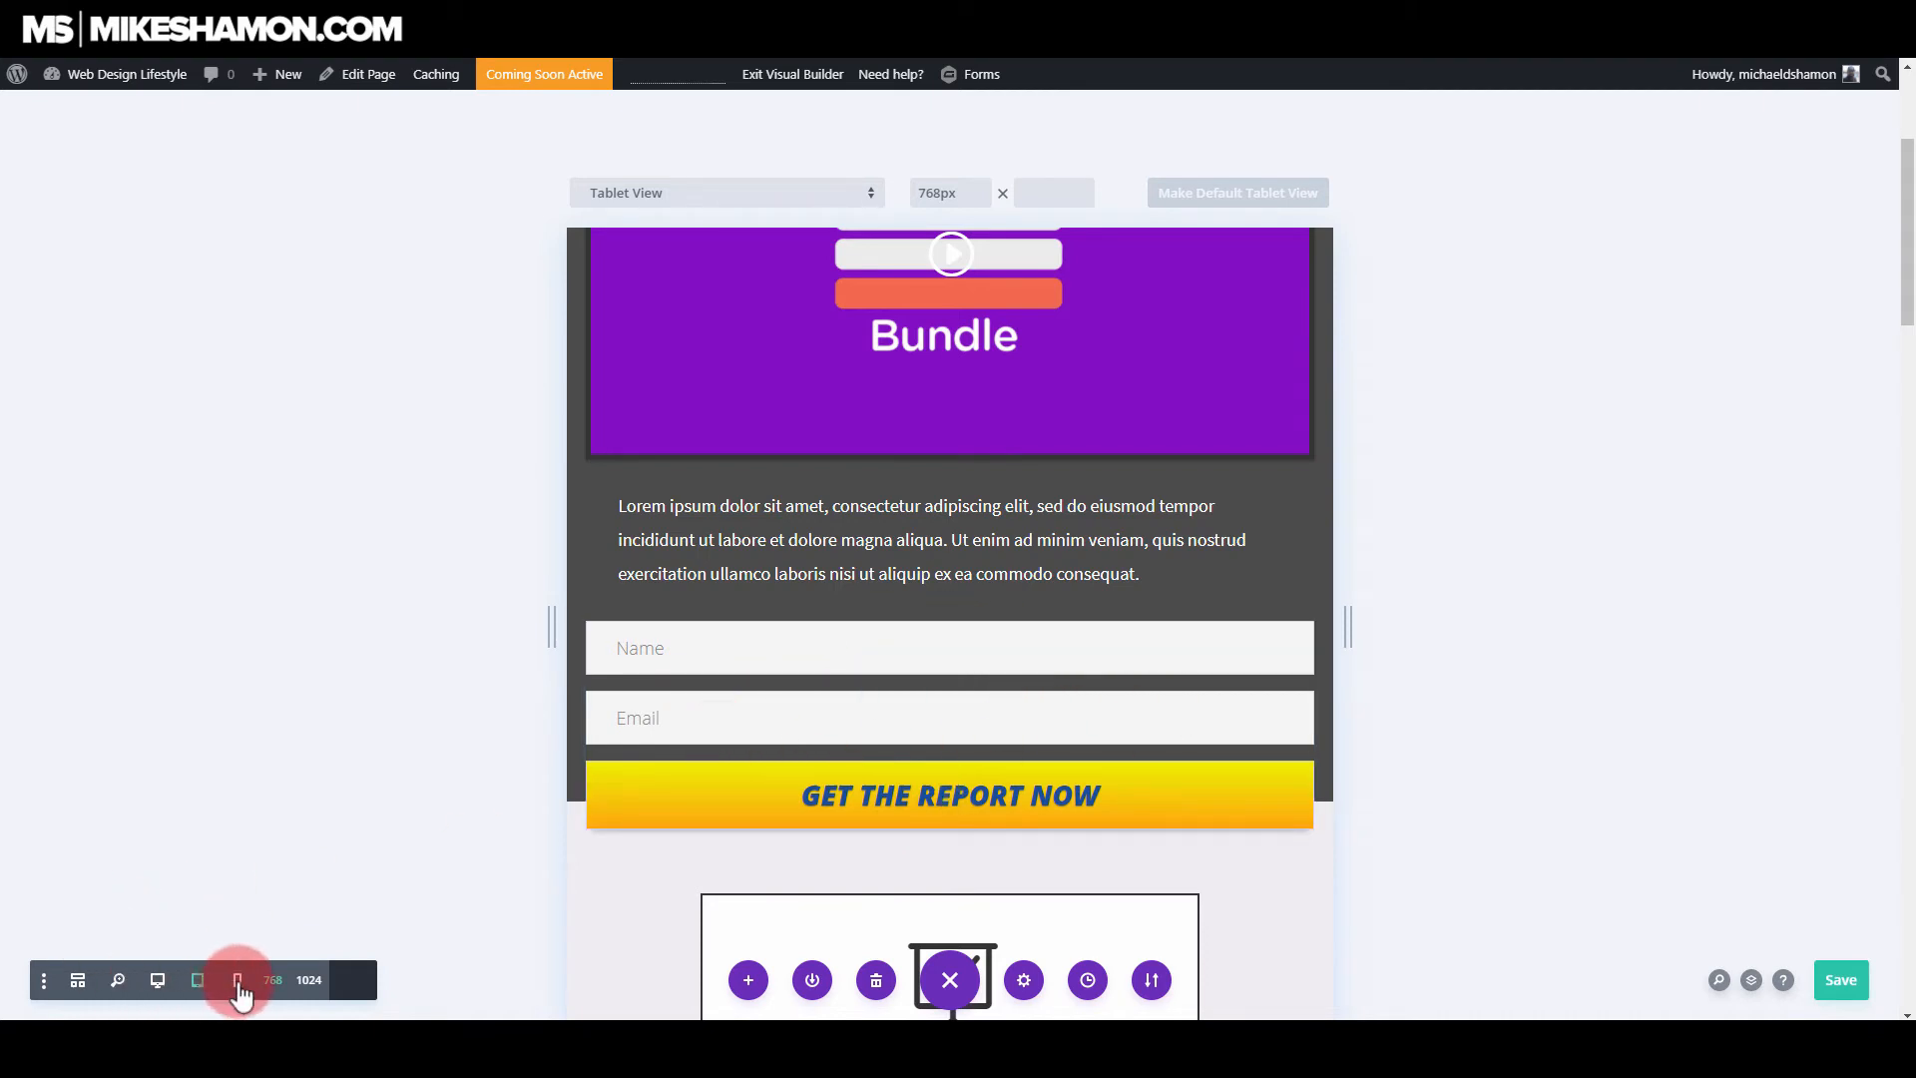
left_click(238, 985)
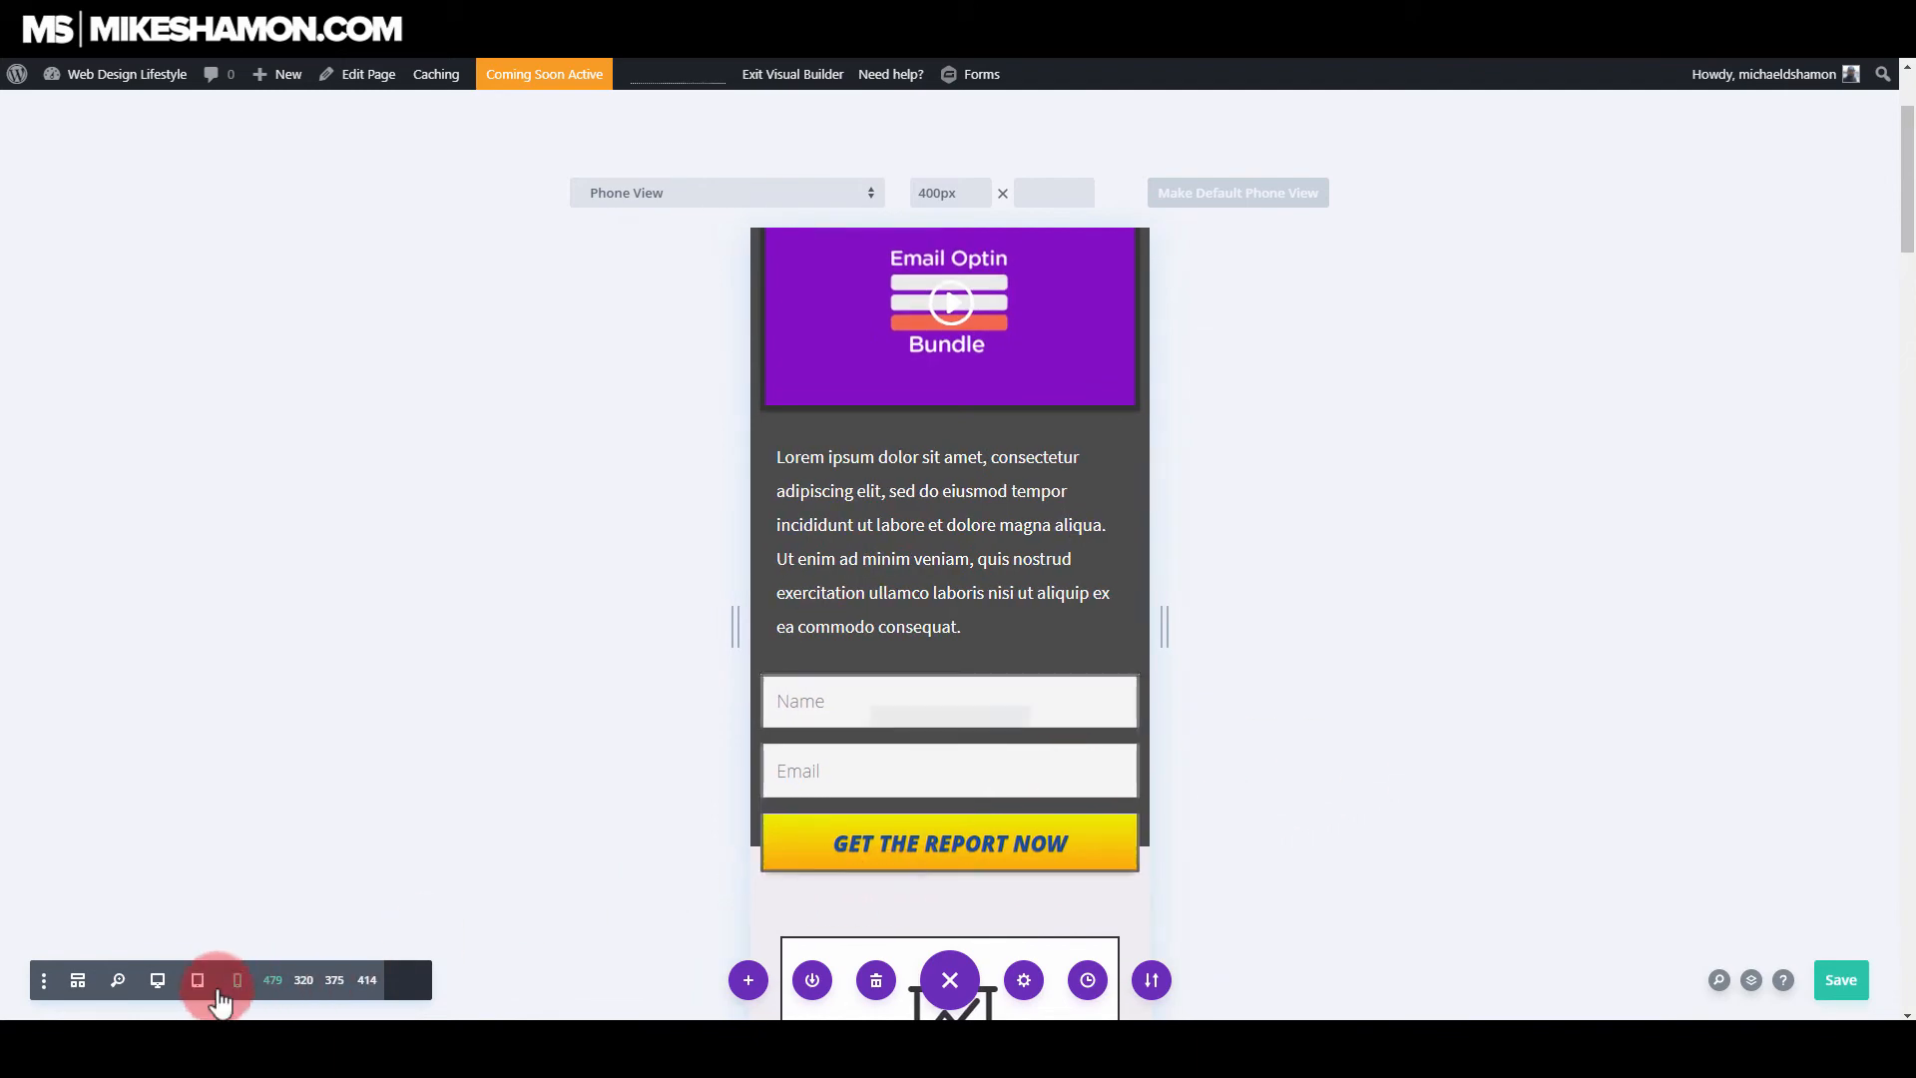
left_click(158, 980)
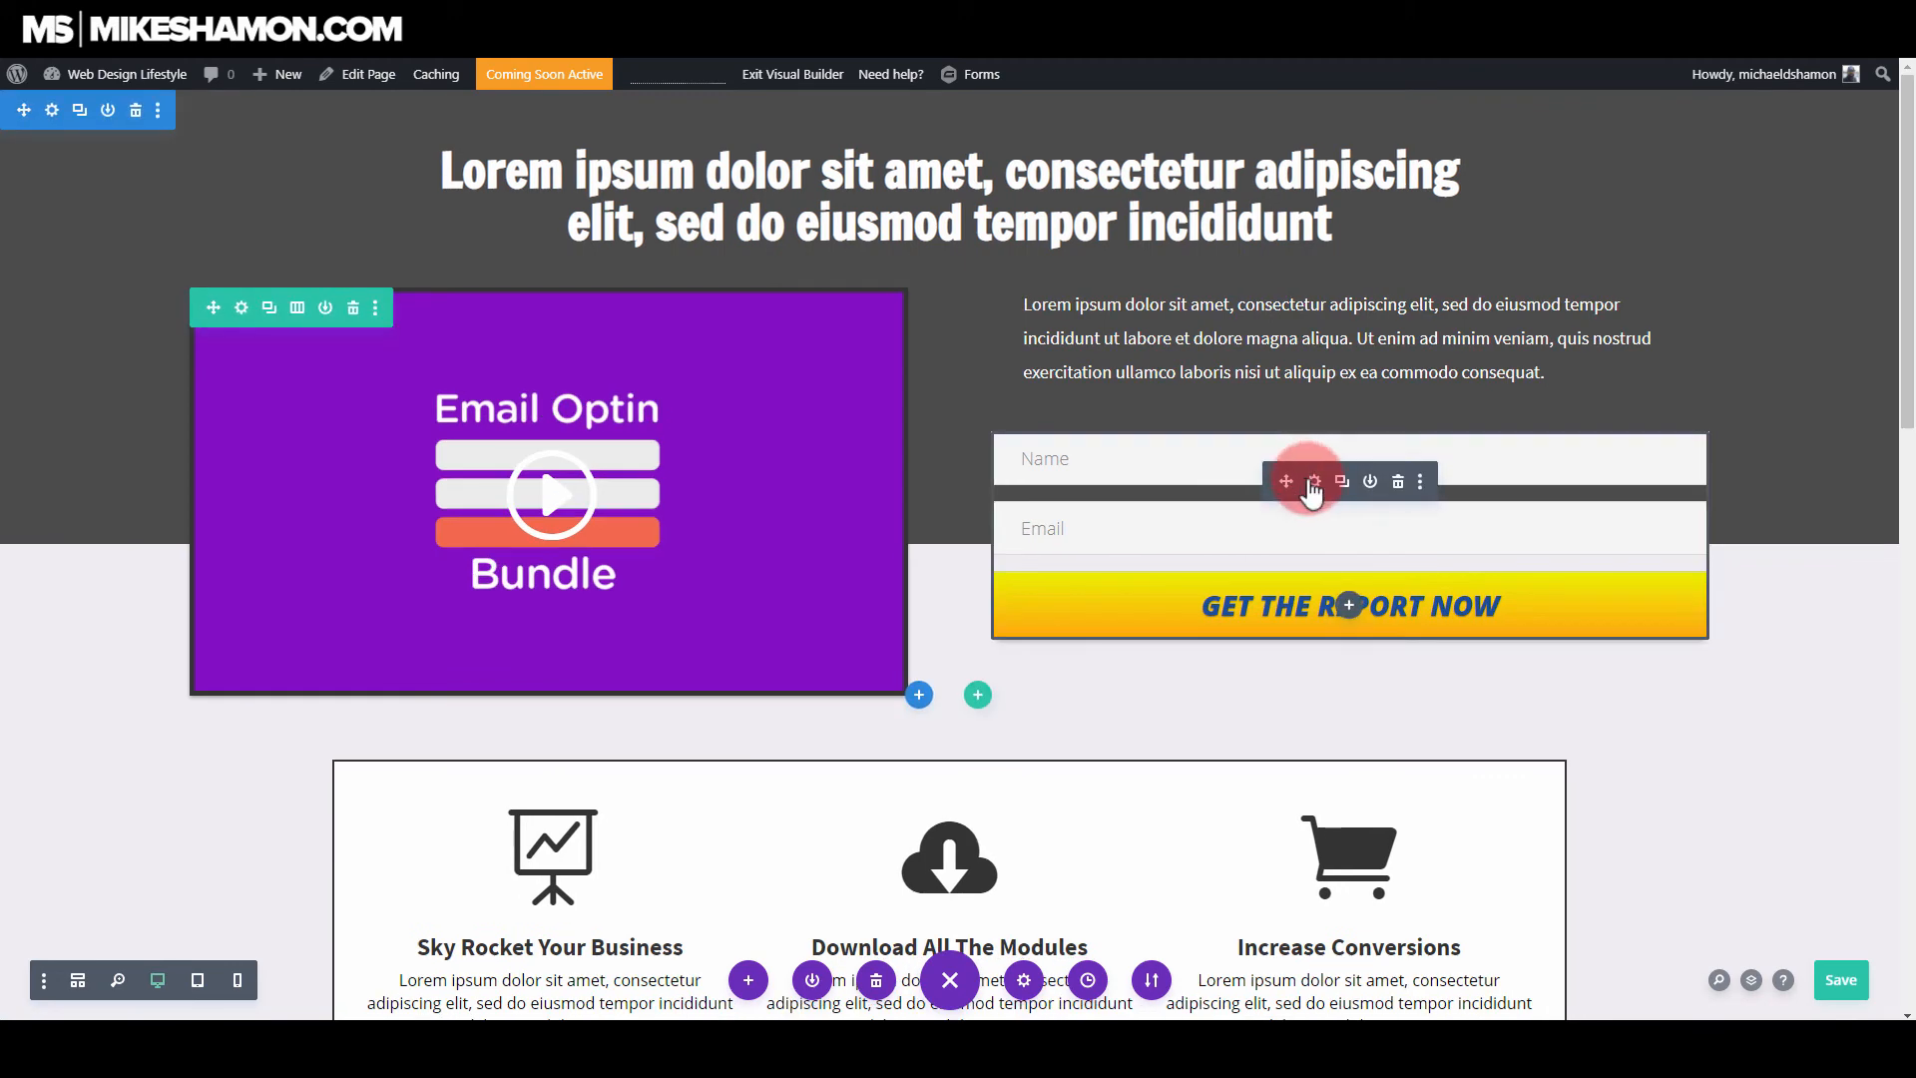
Step: In the optin's Sizing design options, set the width to 100% and the module alignment to center
left_click(1313, 483)
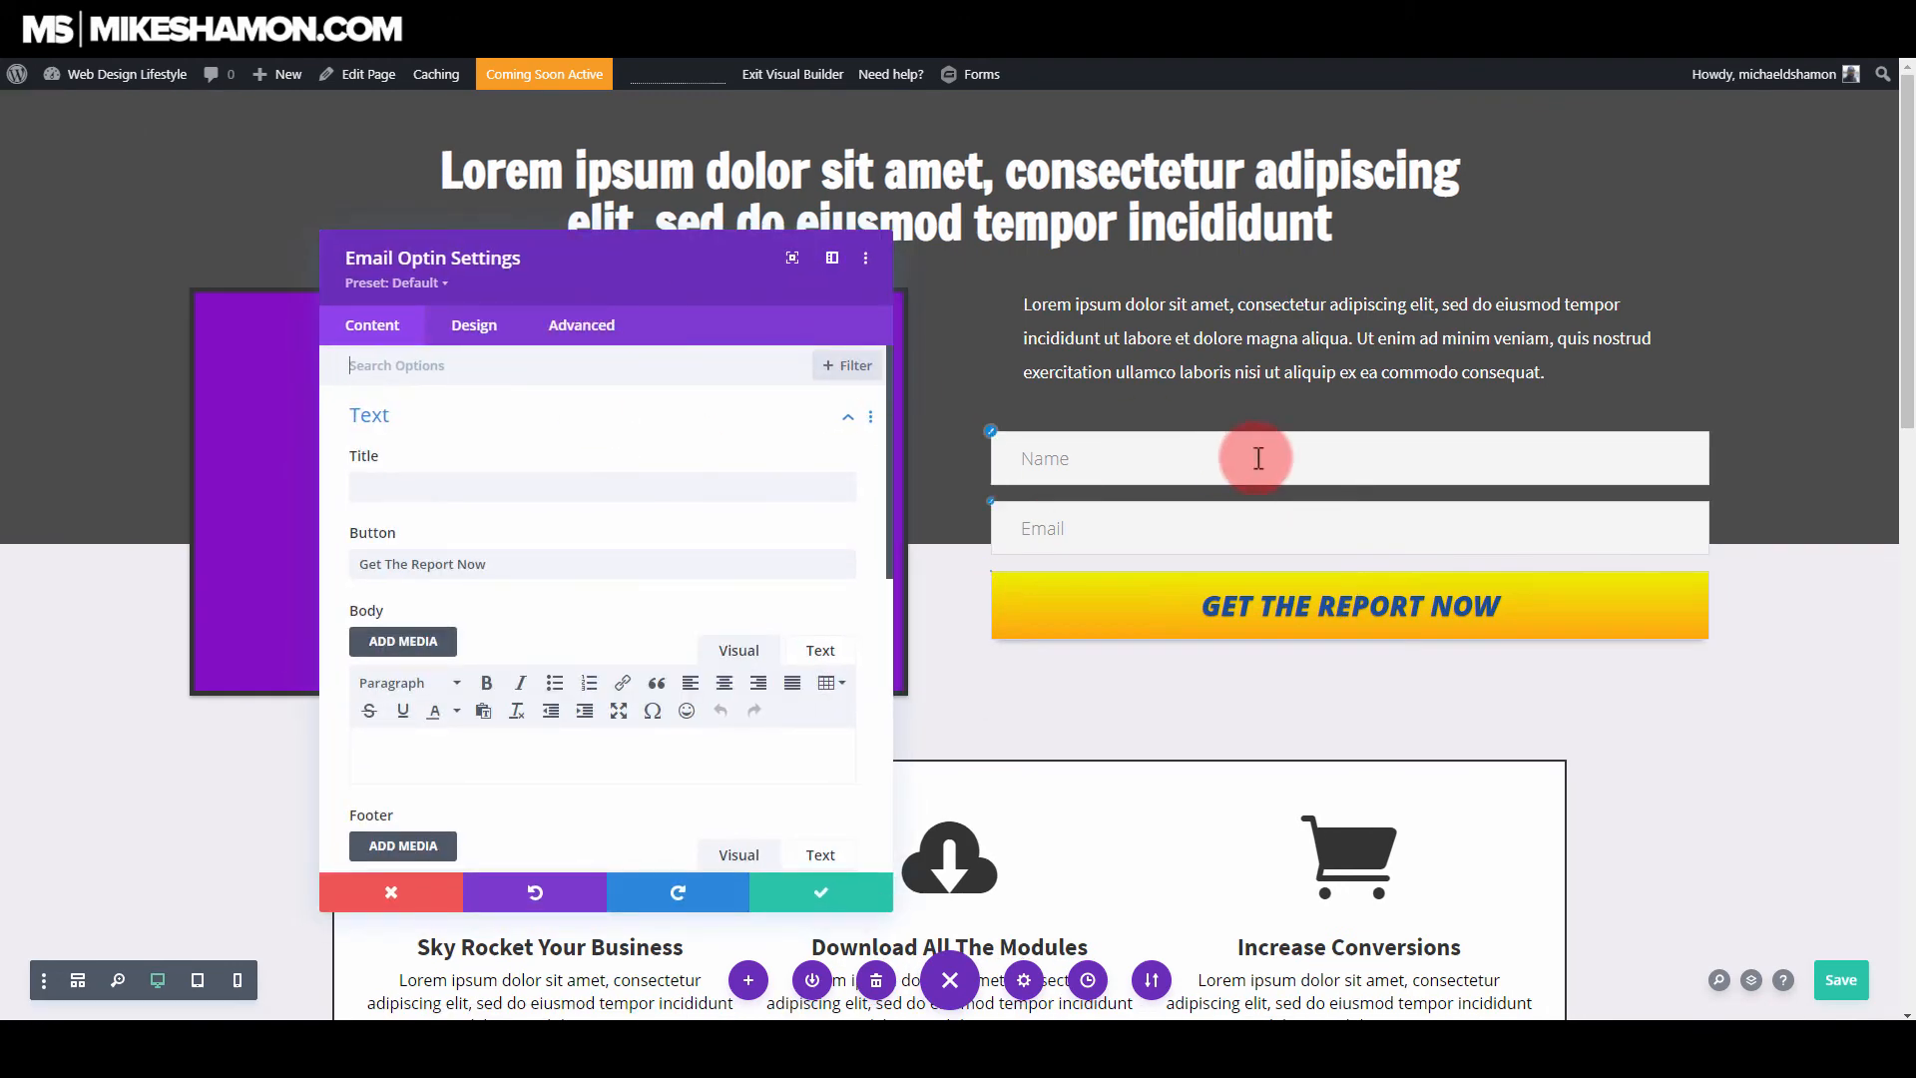
left_click(484, 339)
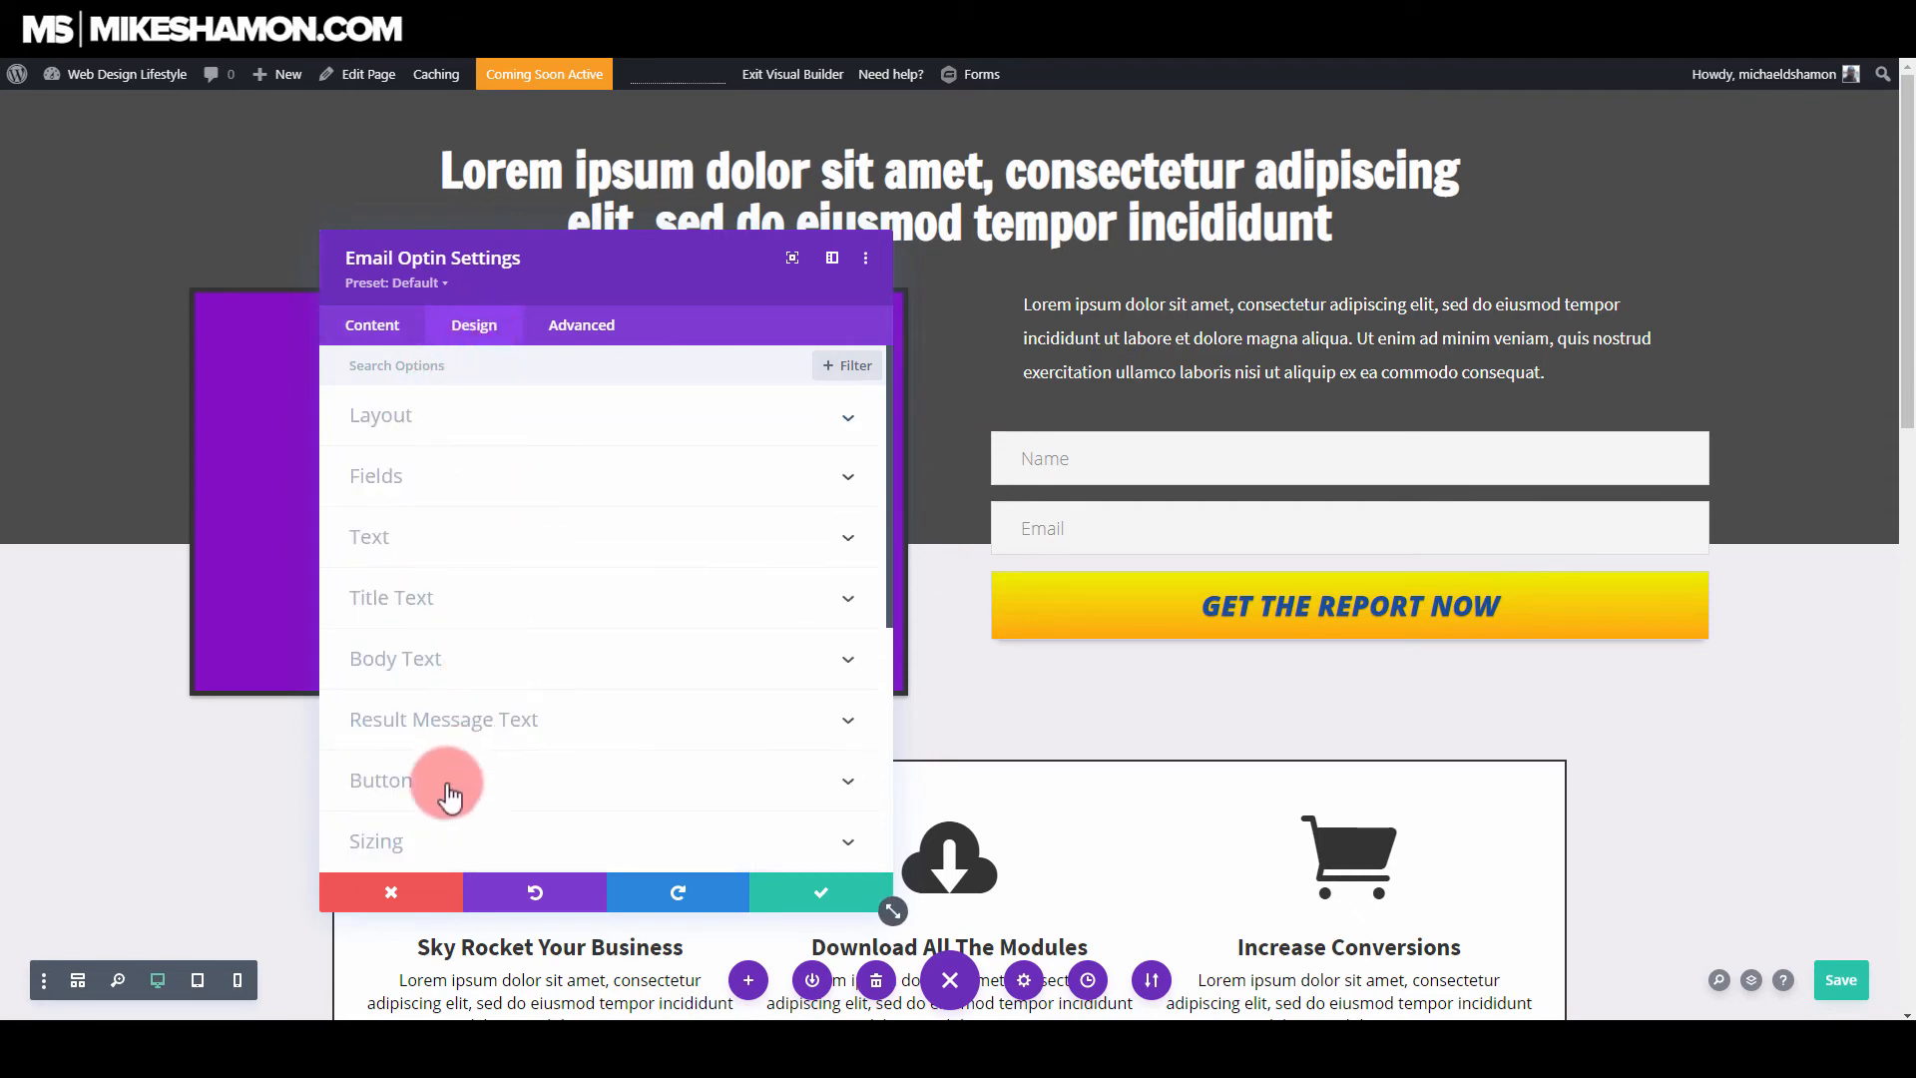
left_click(430, 849)
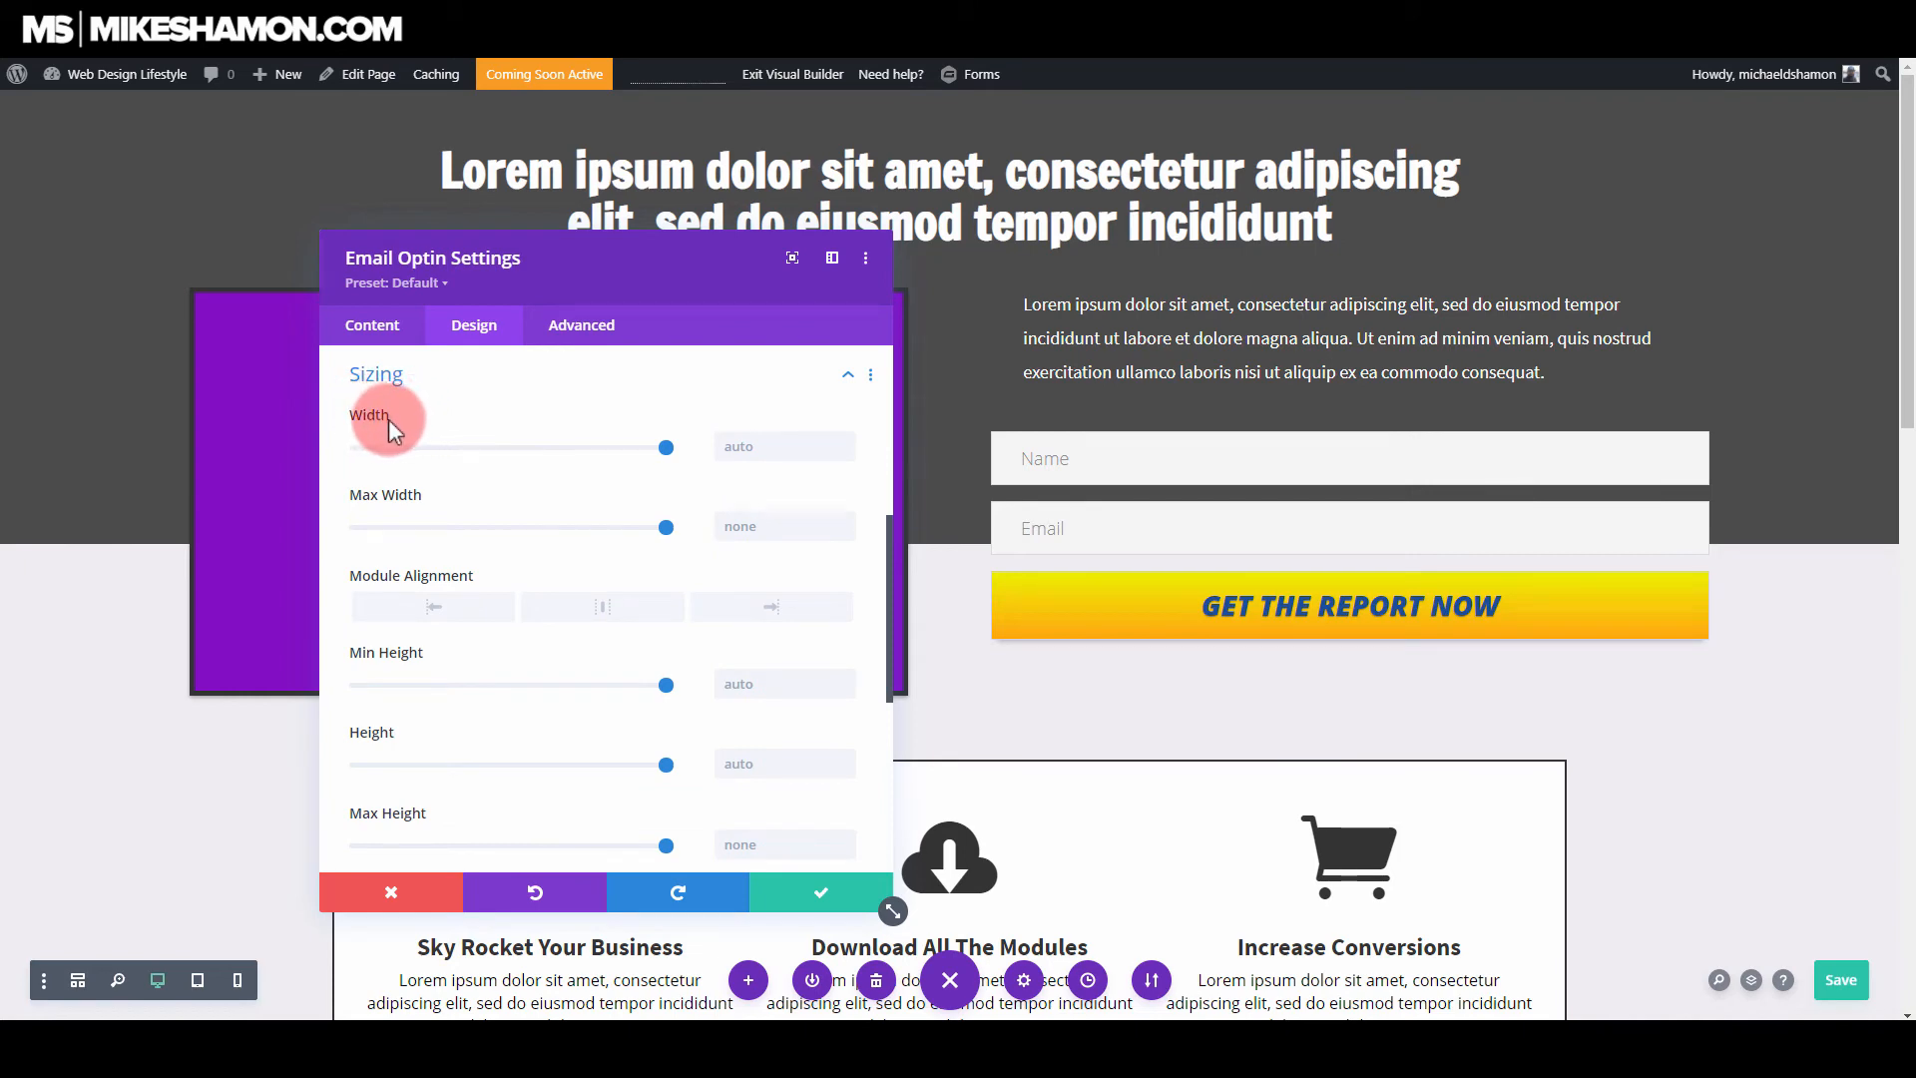
mouse_move(666, 448)
left_mouse_down()
mouse_move(555, 447)
mouse_move(672, 441)
mouse_move(660, 461)
left_mouse_up()
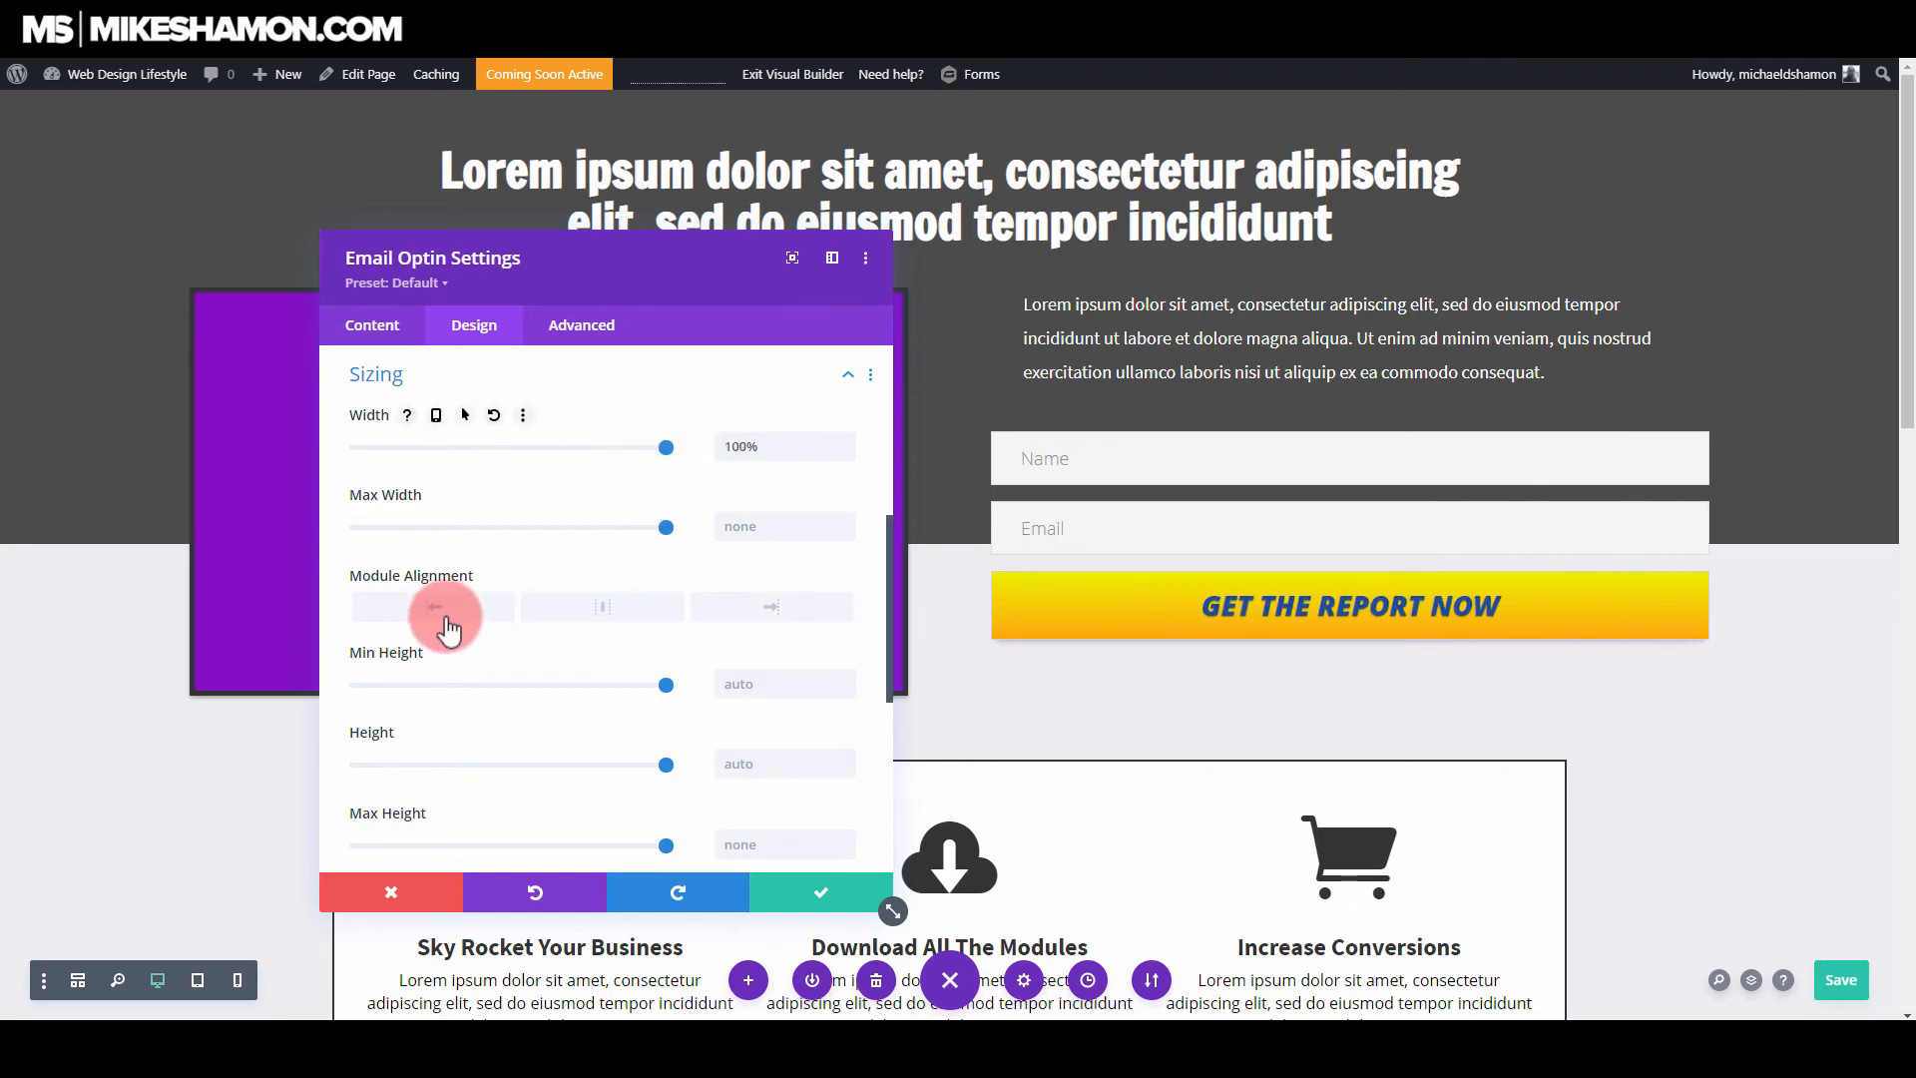
left_click(622, 612)
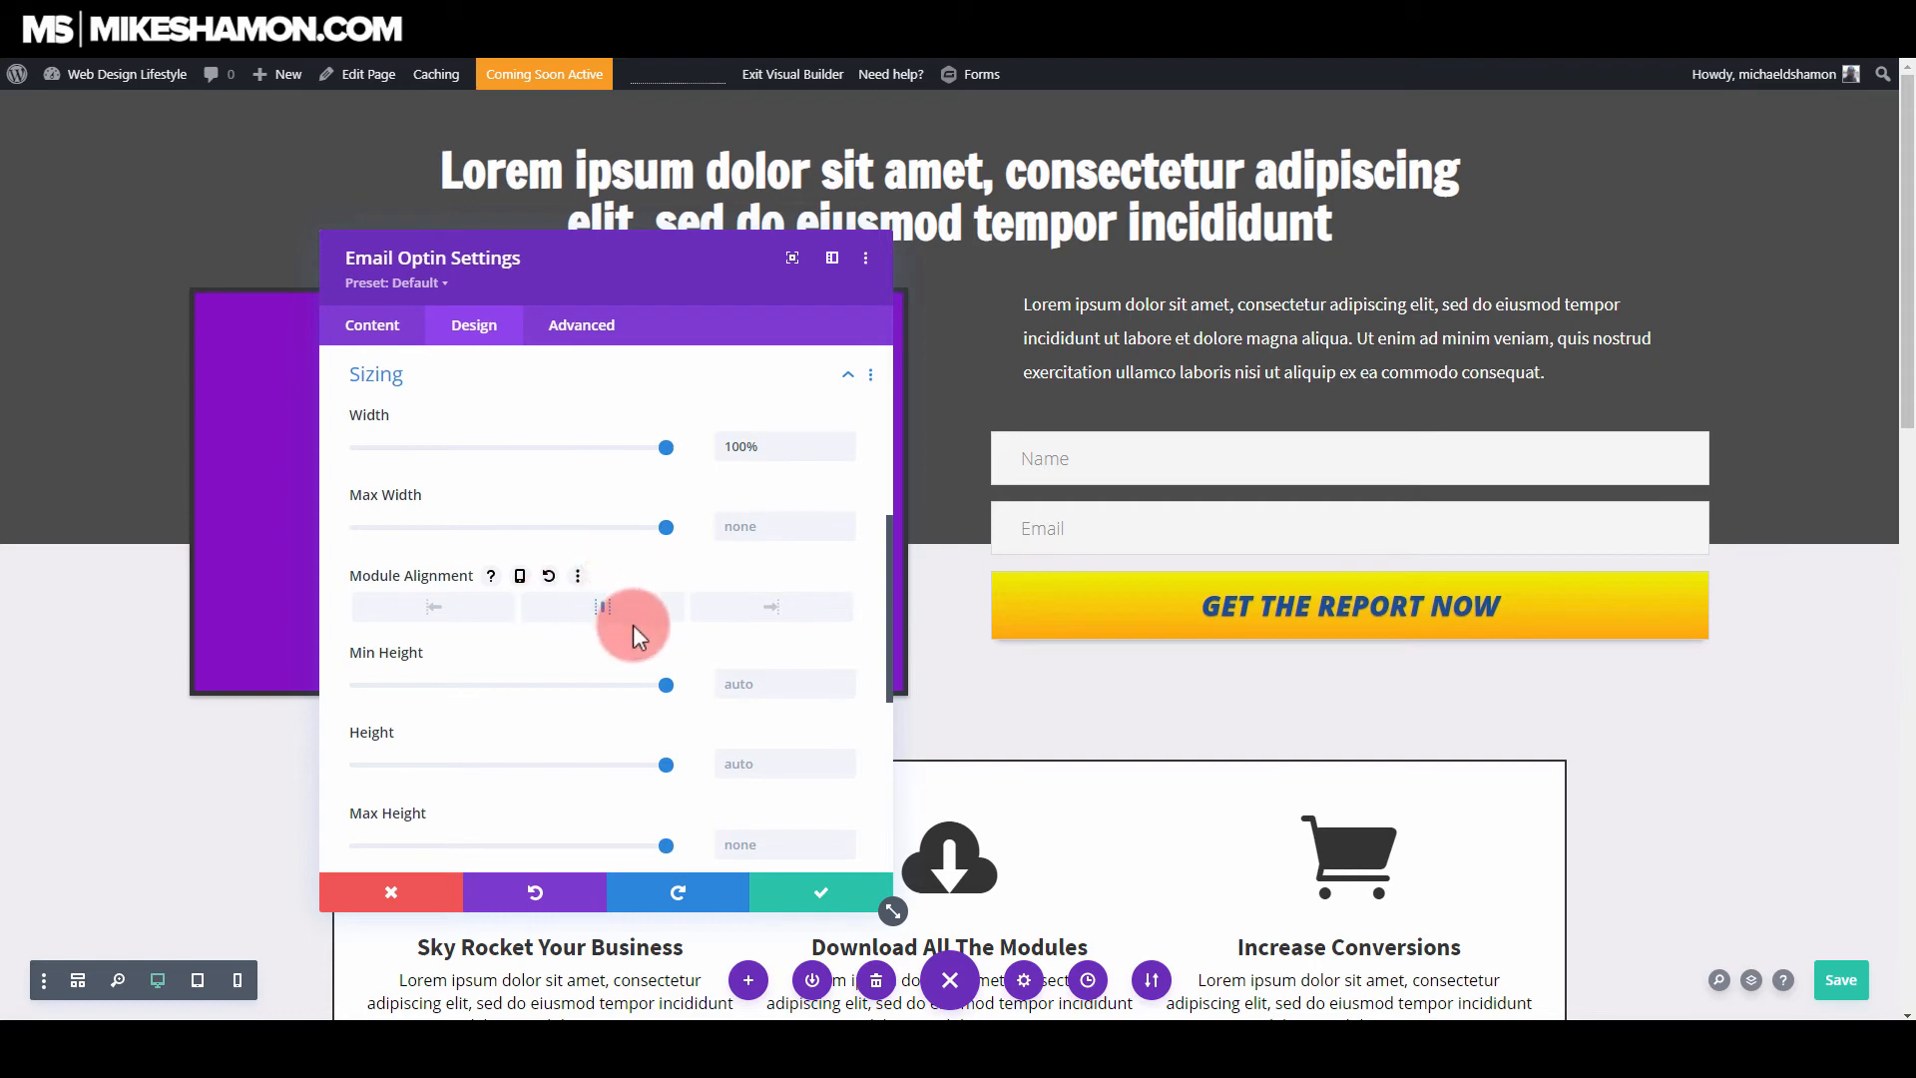
Step: Try an 84% module width with left, right and center alignment, ending centered, and restore the width to 100%
left_click_drag(666, 451, 619, 451)
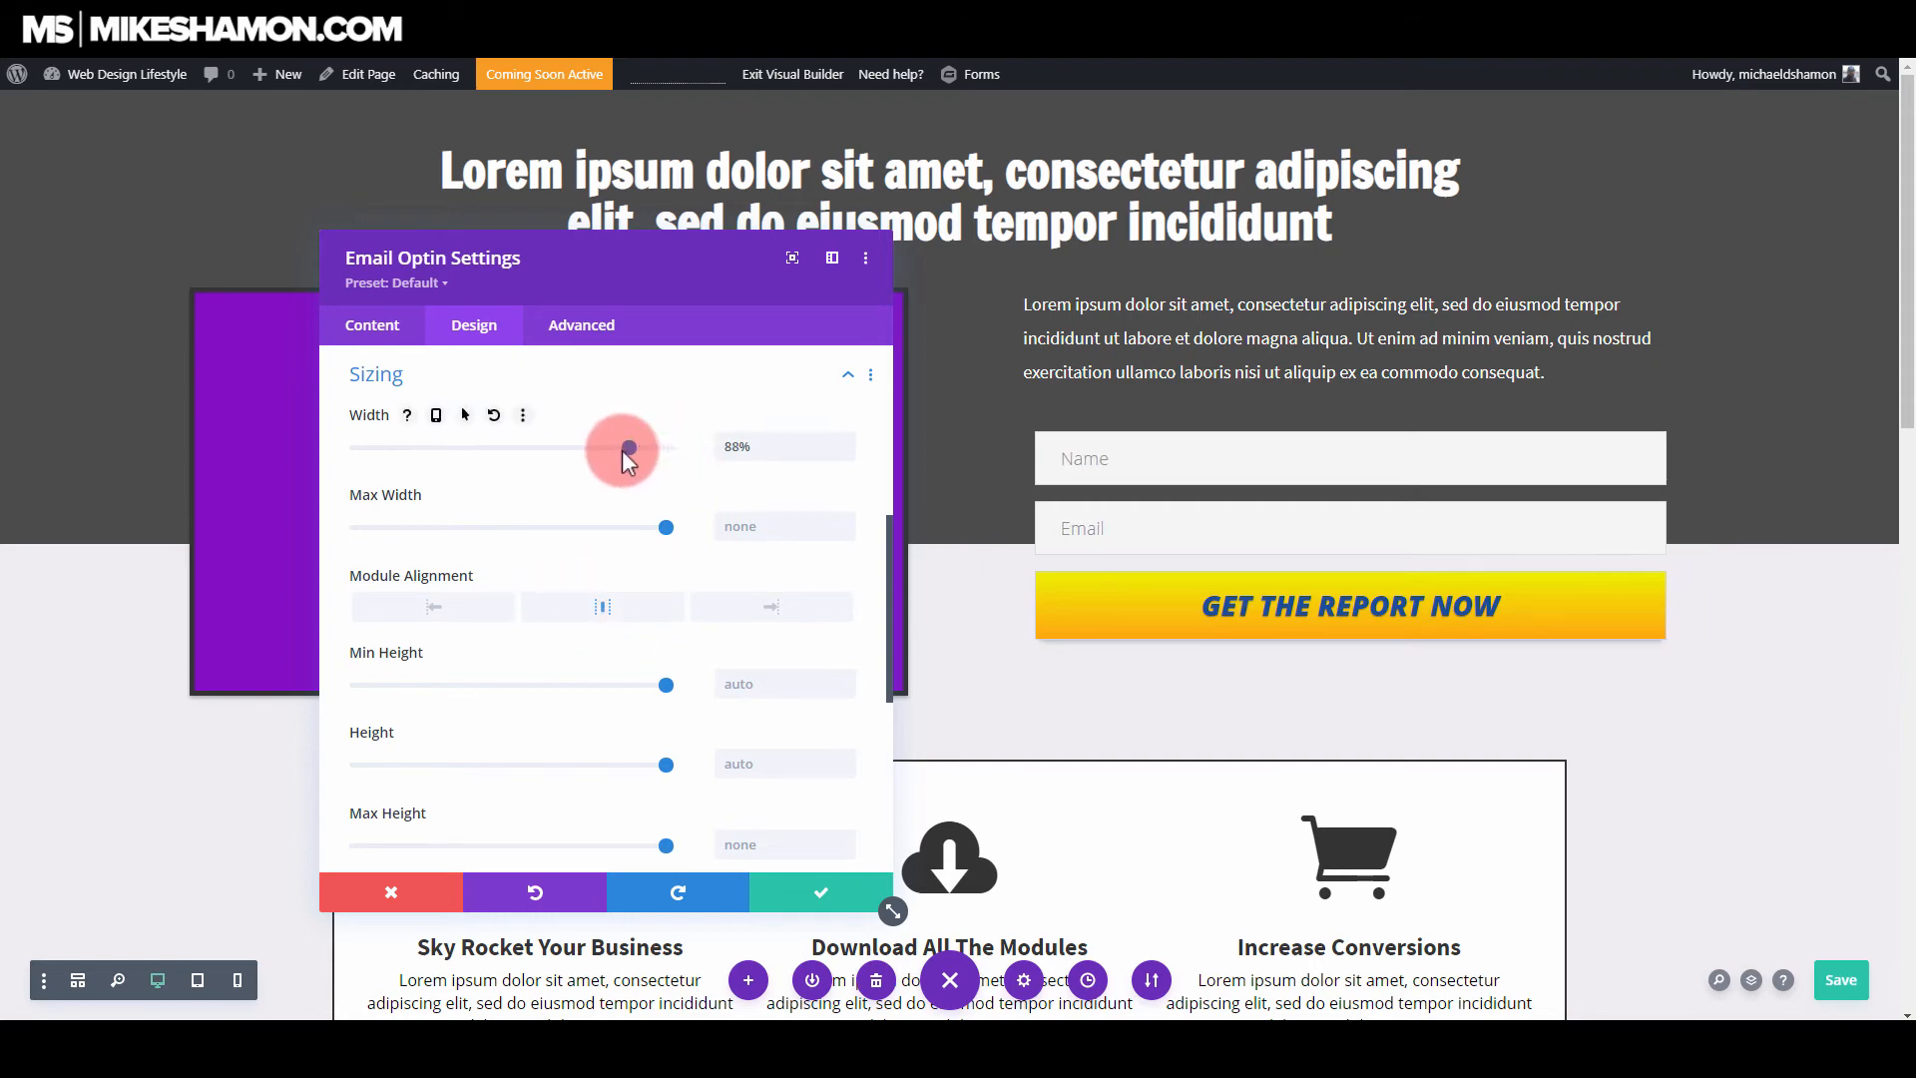
left_click(466, 610)
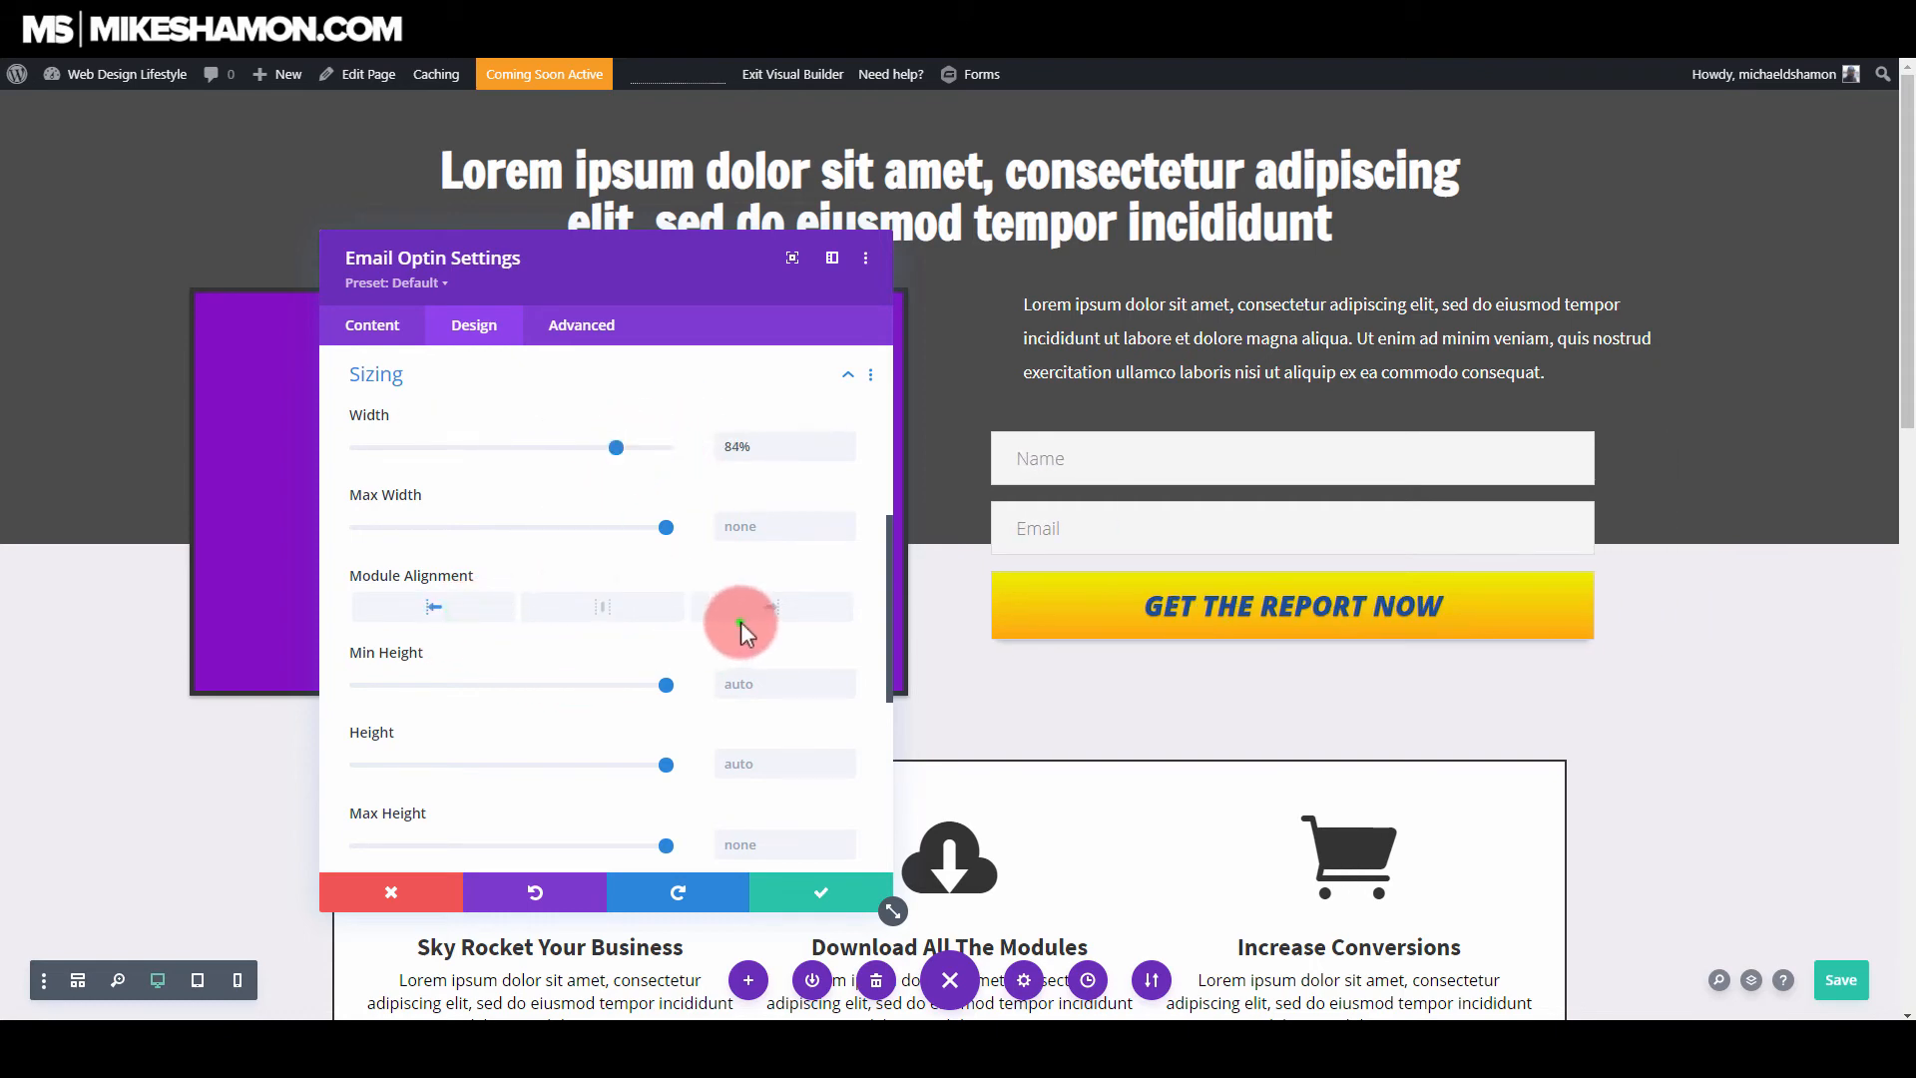
left_click(743, 609)
left_click(640, 609)
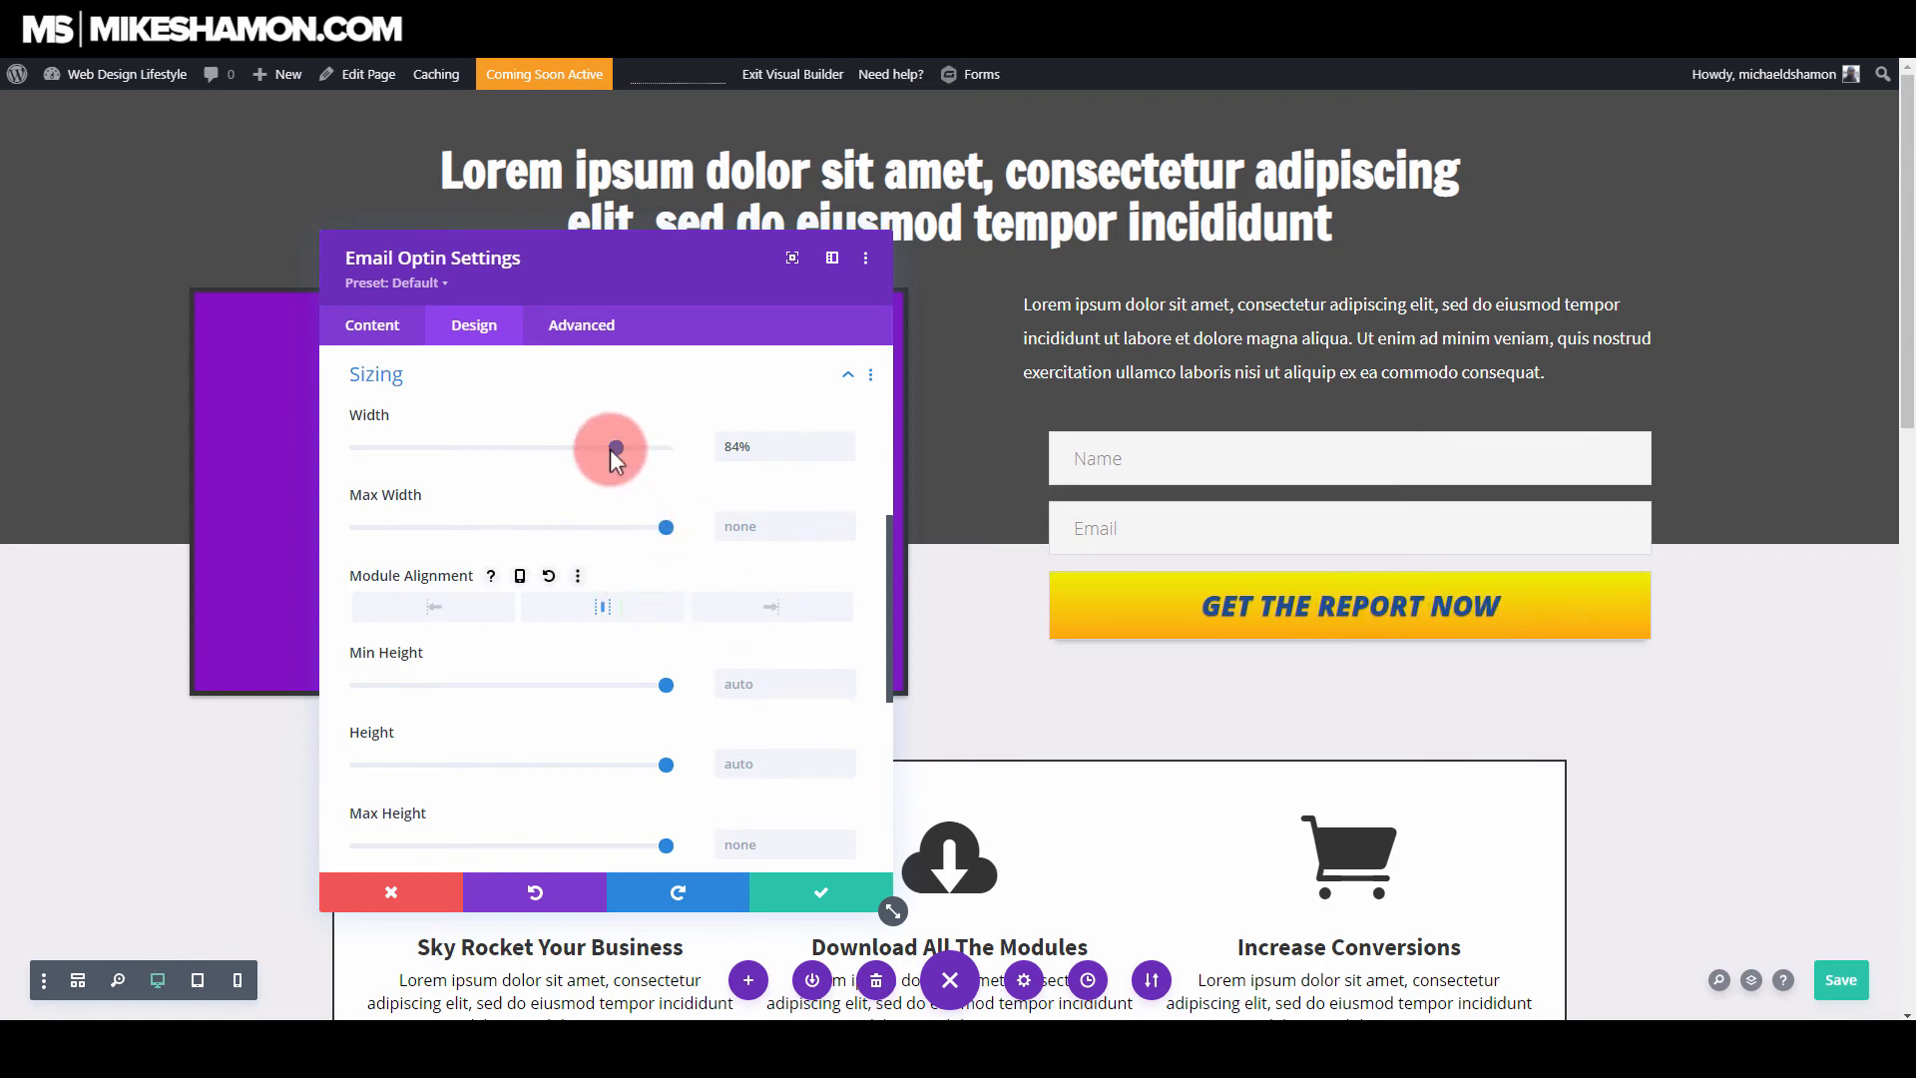
left_click_drag(656, 445, 699, 449)
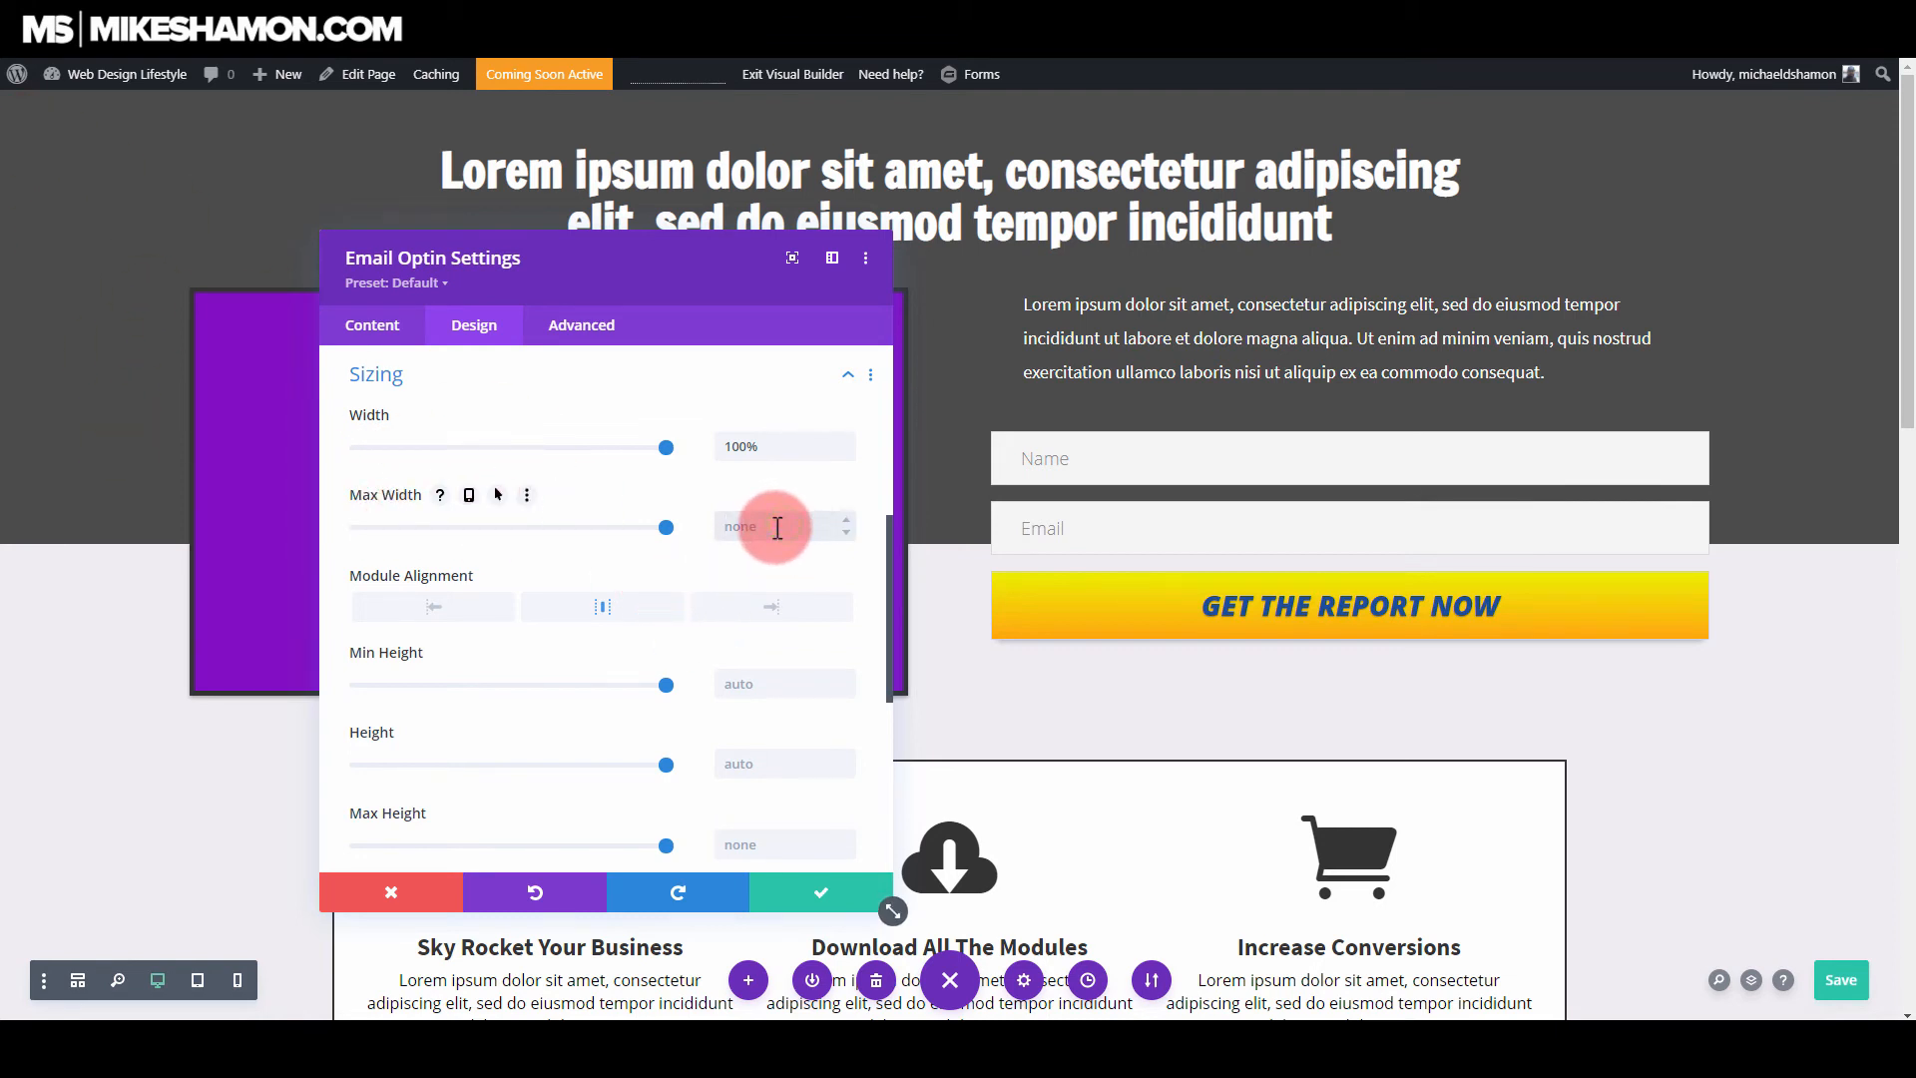
left_click(720, 489)
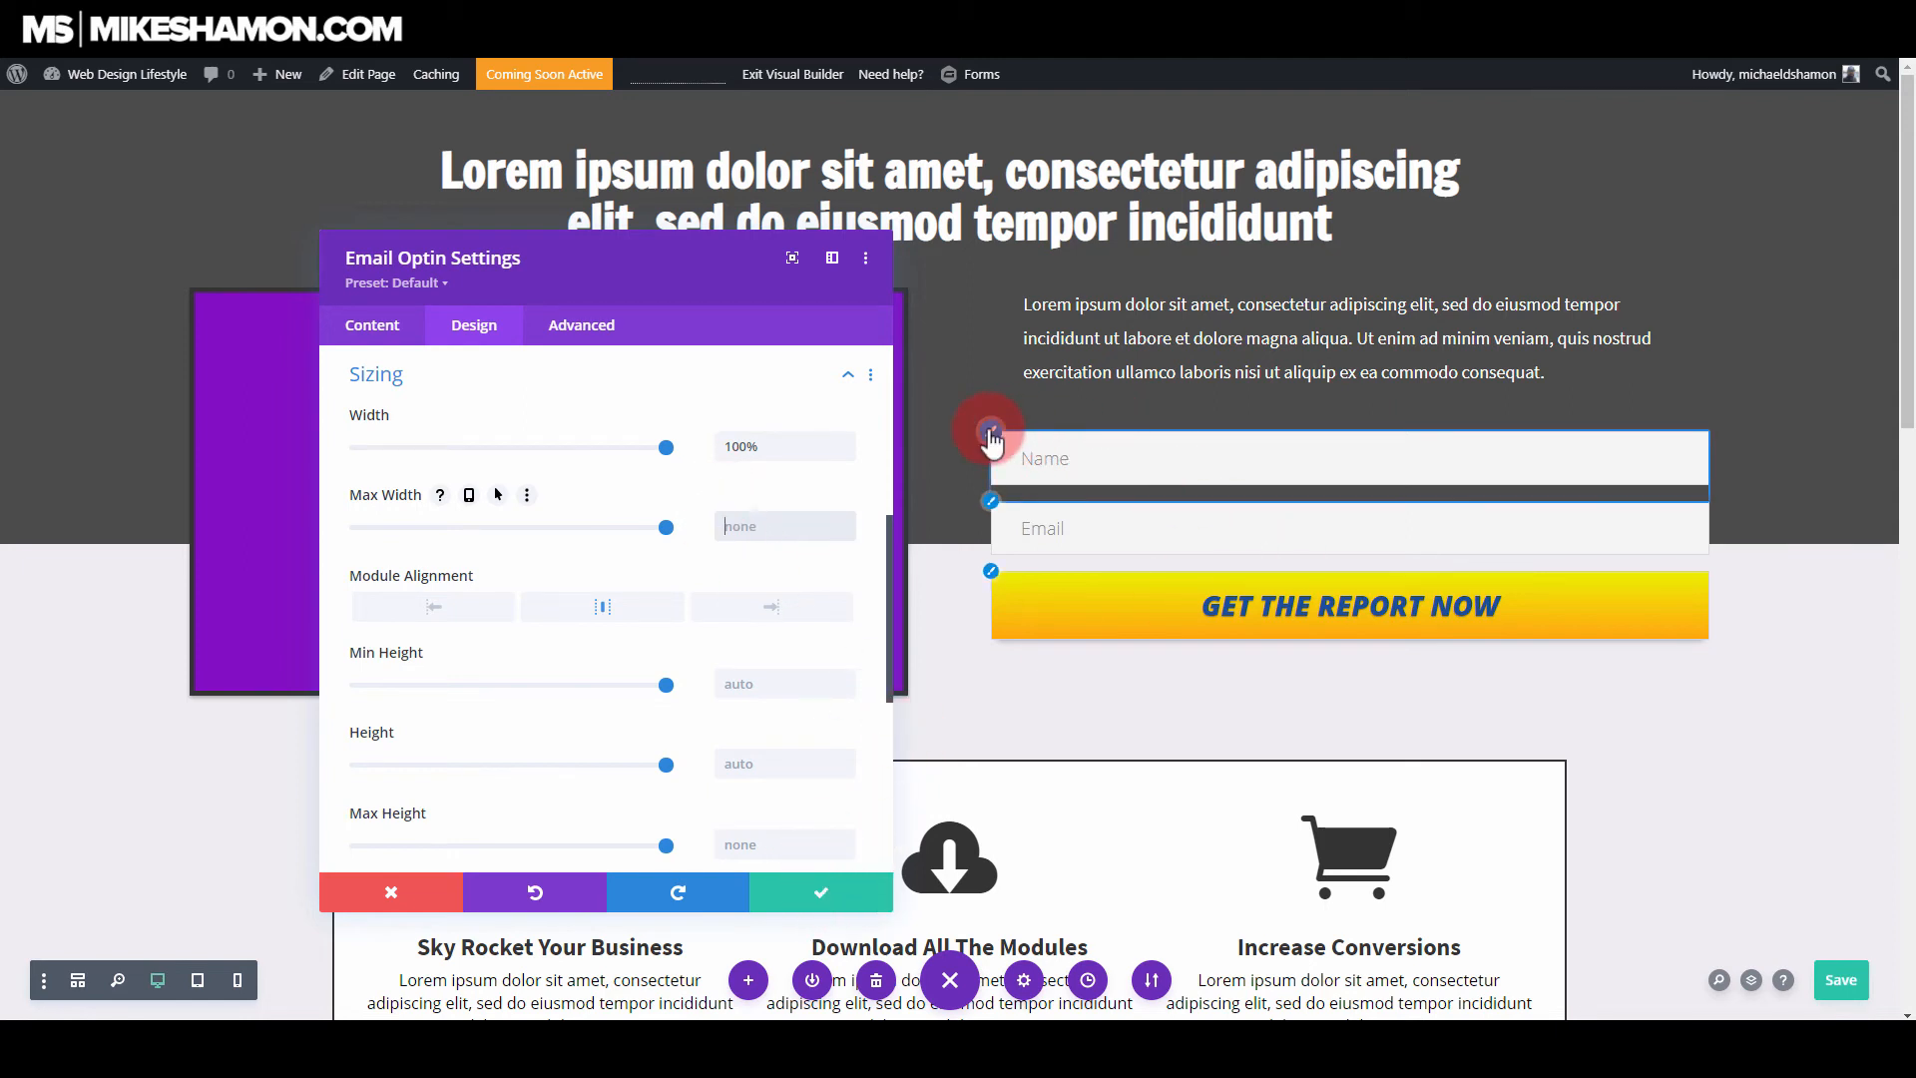
Step: Set the border color of the optin's Name and Email fields to black
left_click(991, 431)
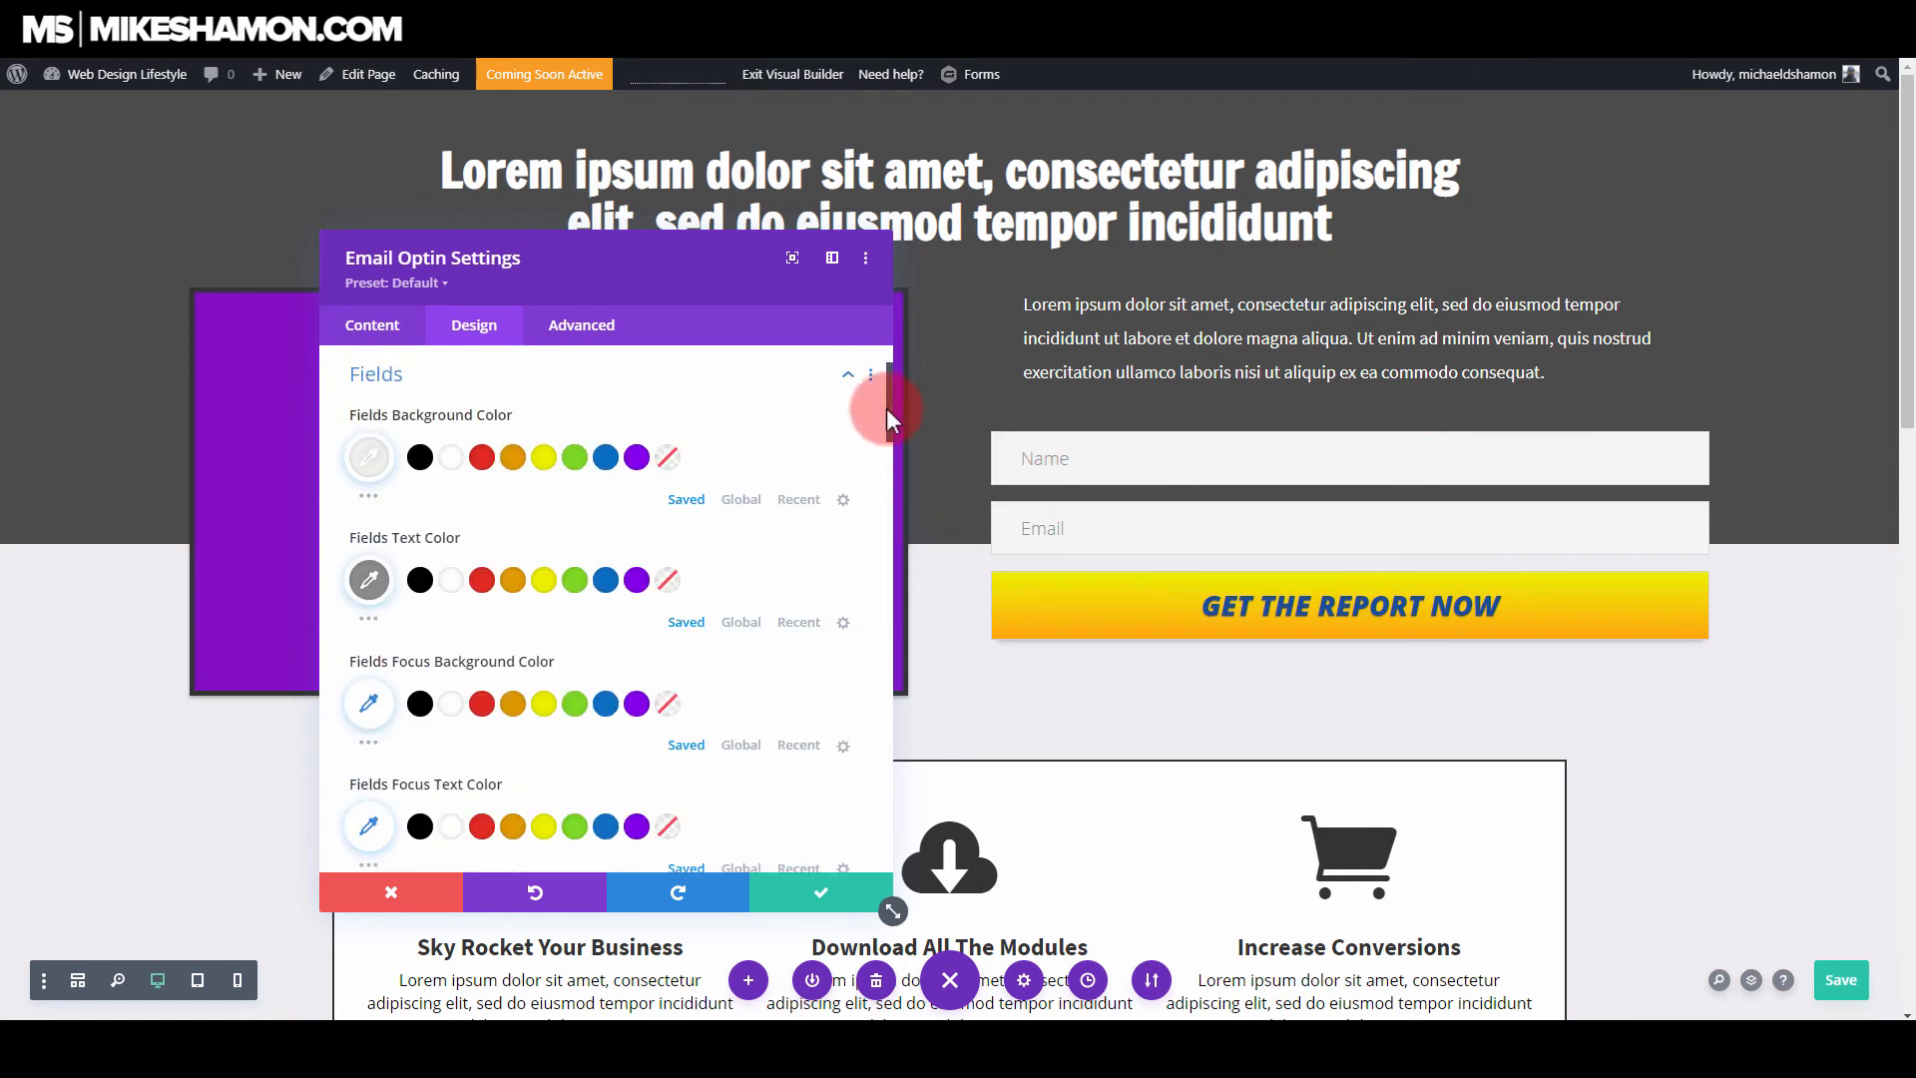
mouse_move(888, 405)
left_mouse_down()
mouse_move(888, 441)
mouse_move(892, 401)
left_mouse_up()
left_click(369, 553)
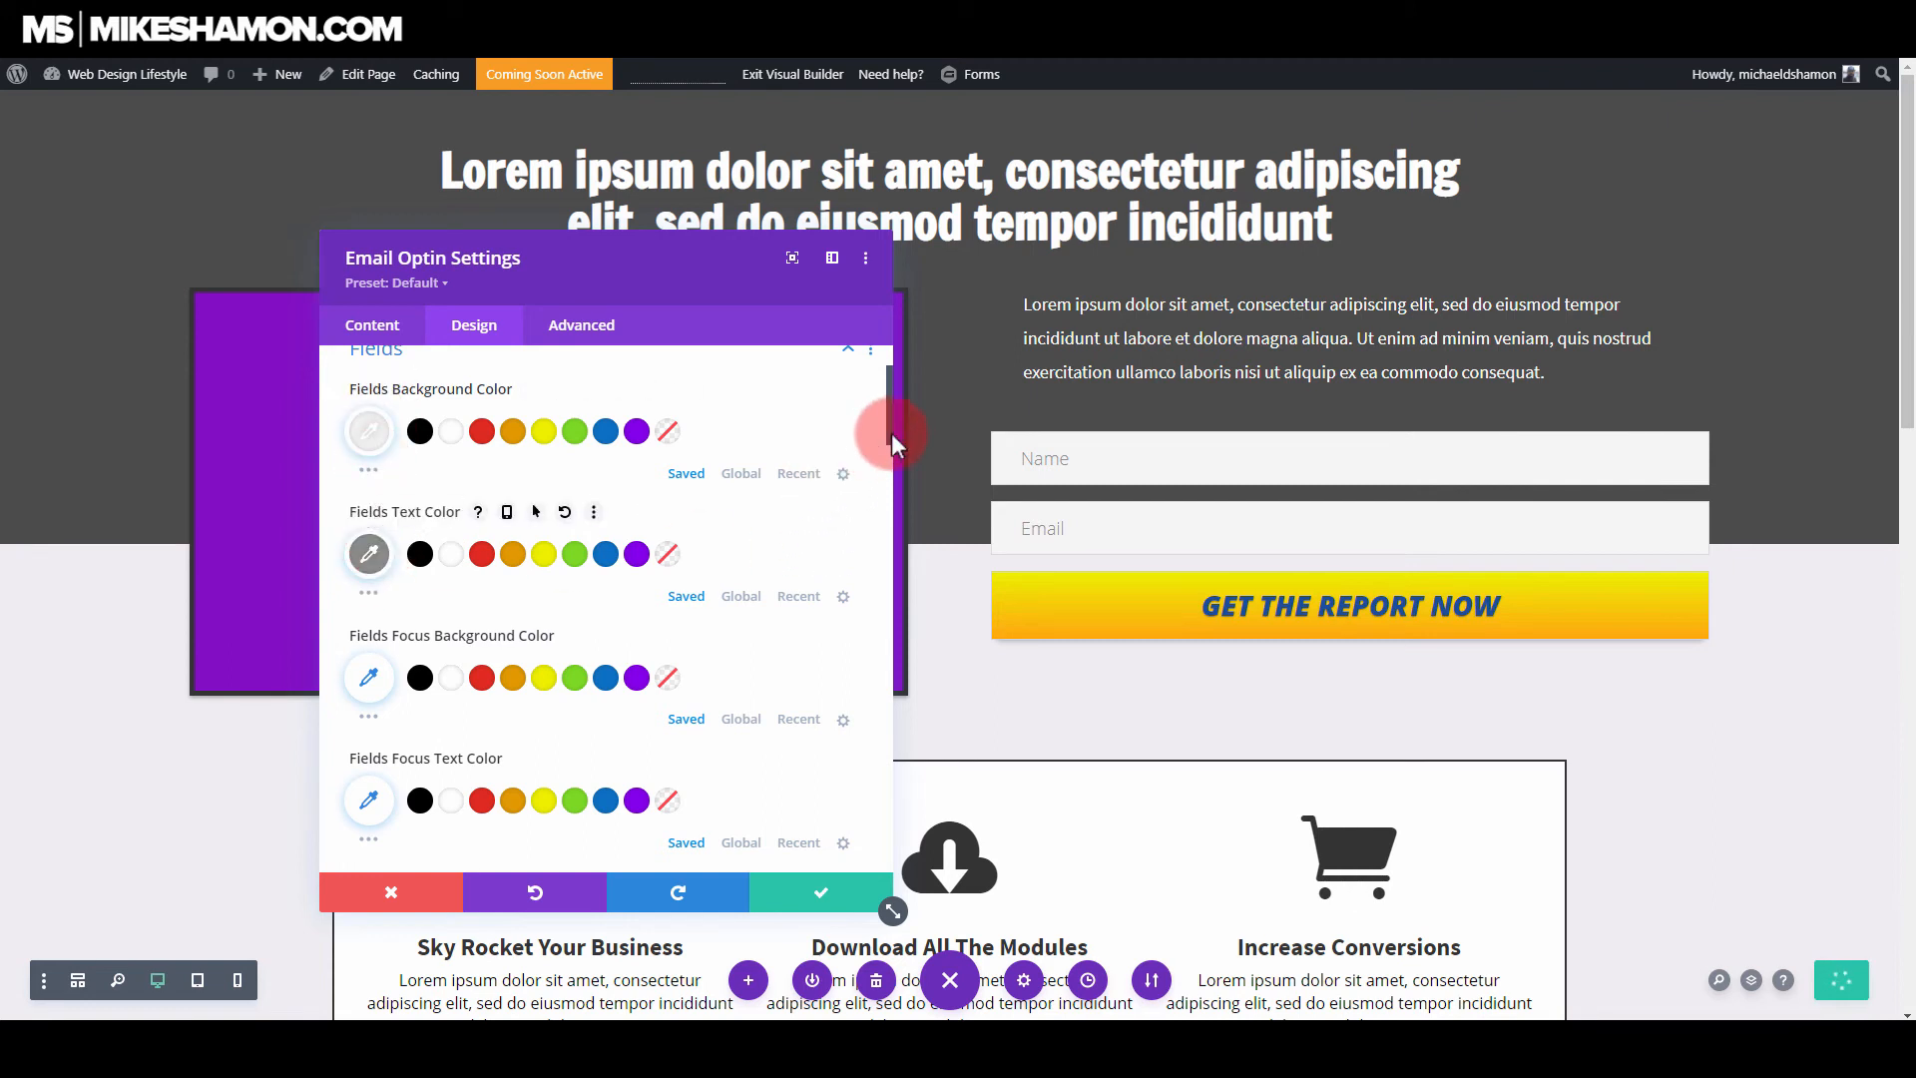
left_click_drag(889, 427, 339, 708)
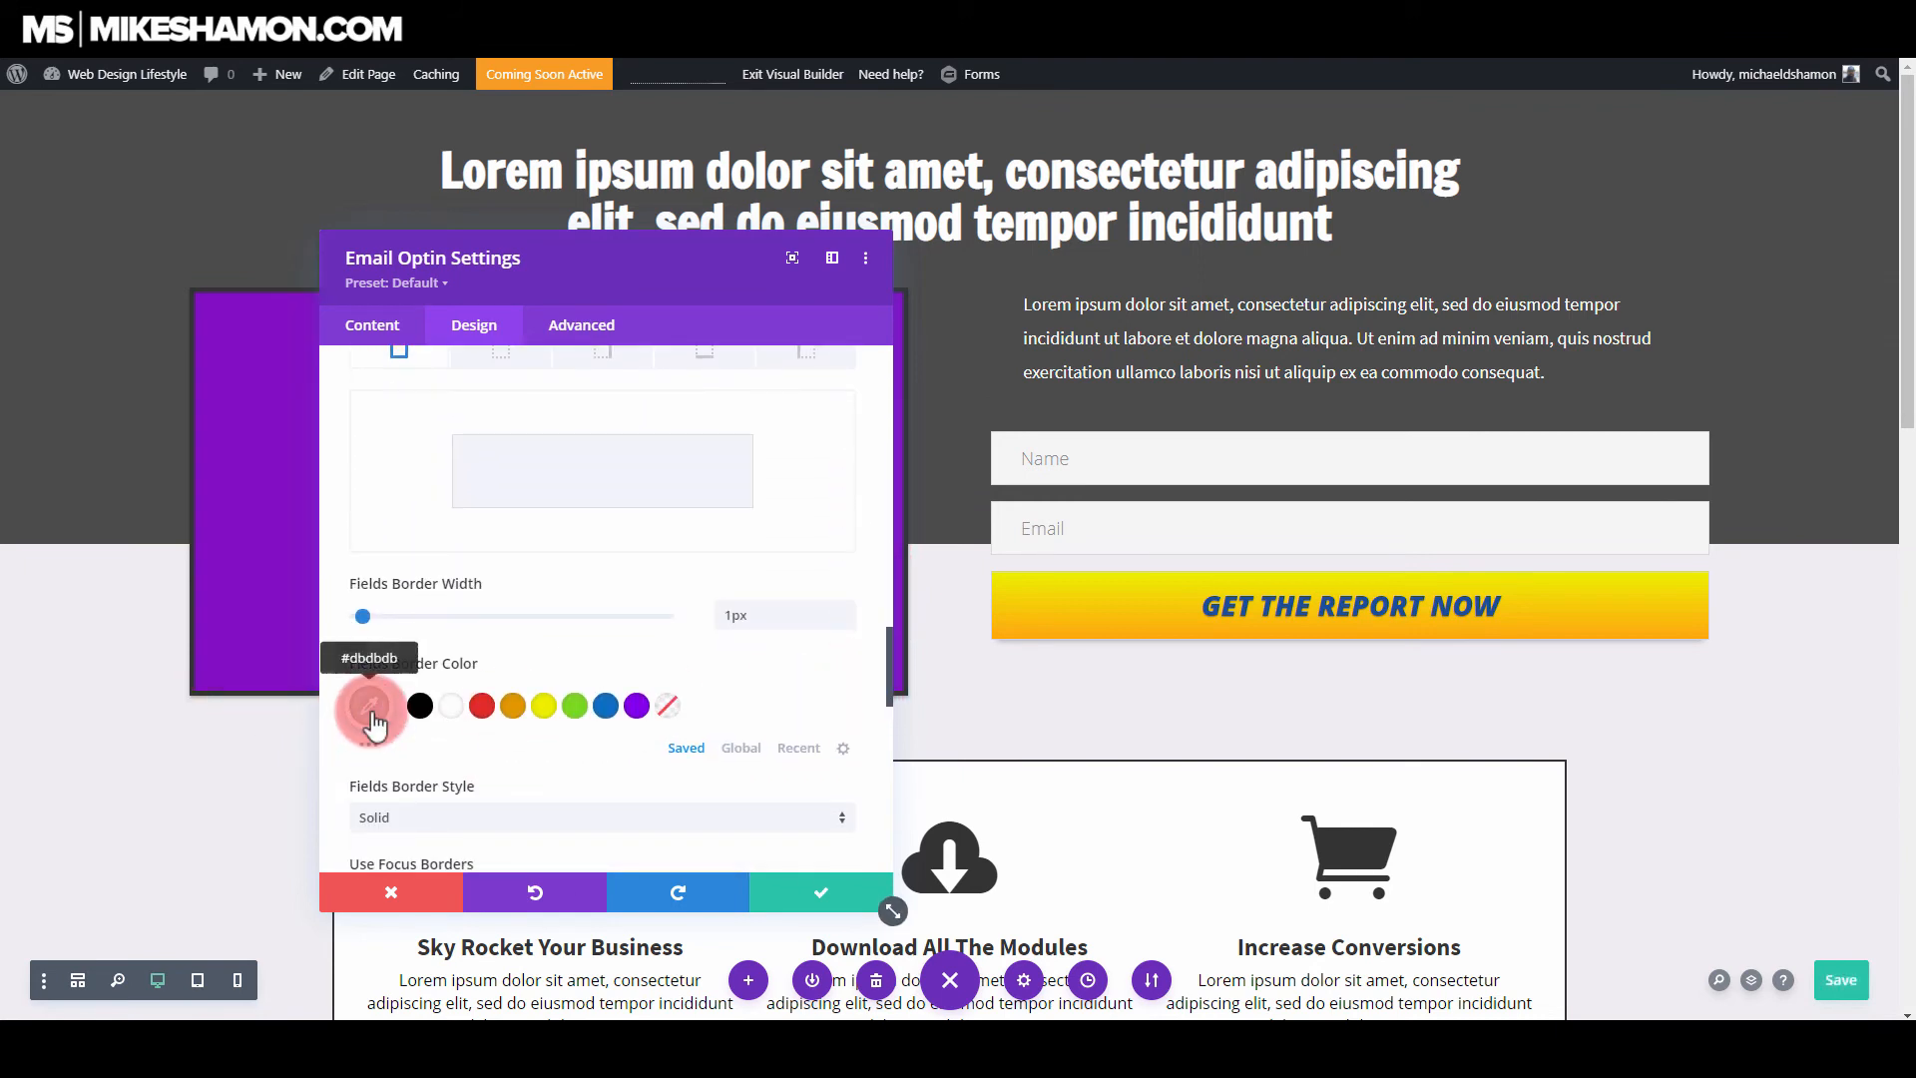
left_click(369, 707)
left_click(631, 678)
left_click(421, 706)
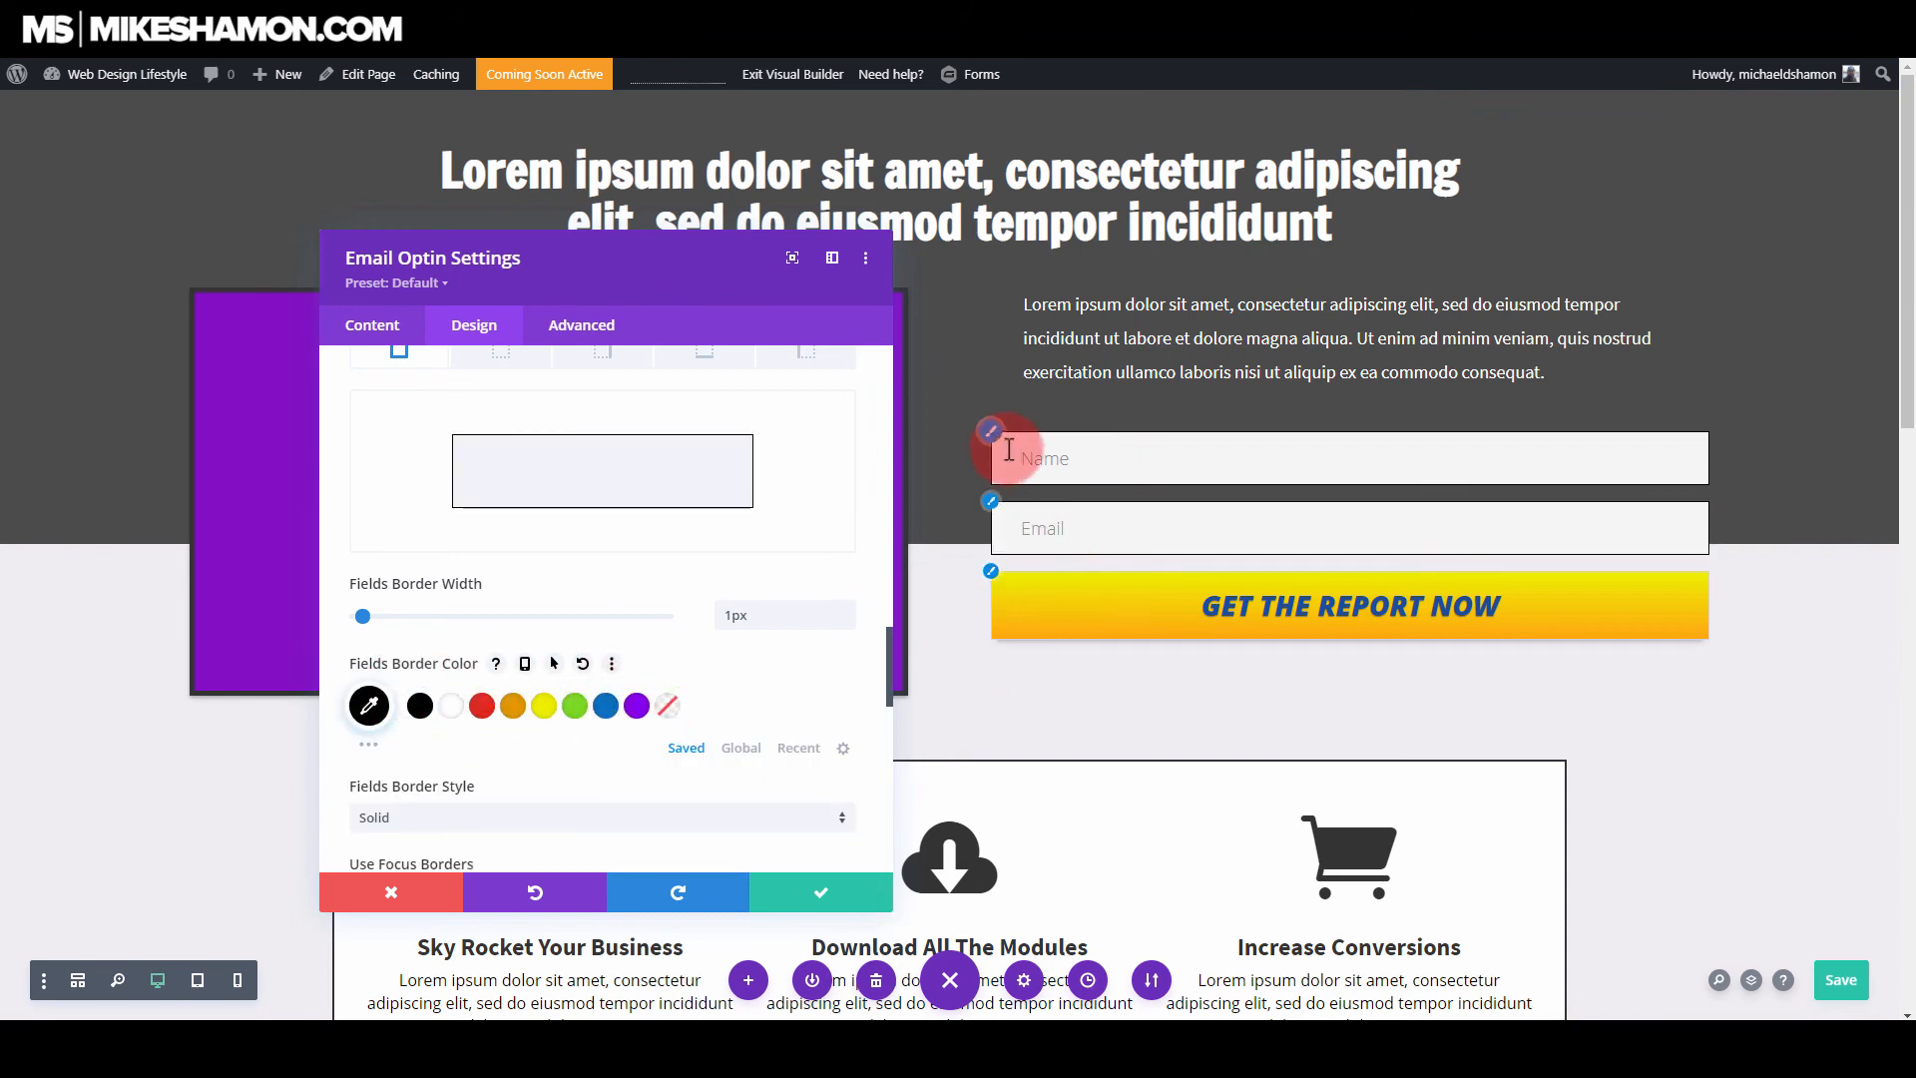
Step: Set the optin's fields background color to red (#e02b20) and the fields text color to white
left_click_drag(888, 645, 894, 374)
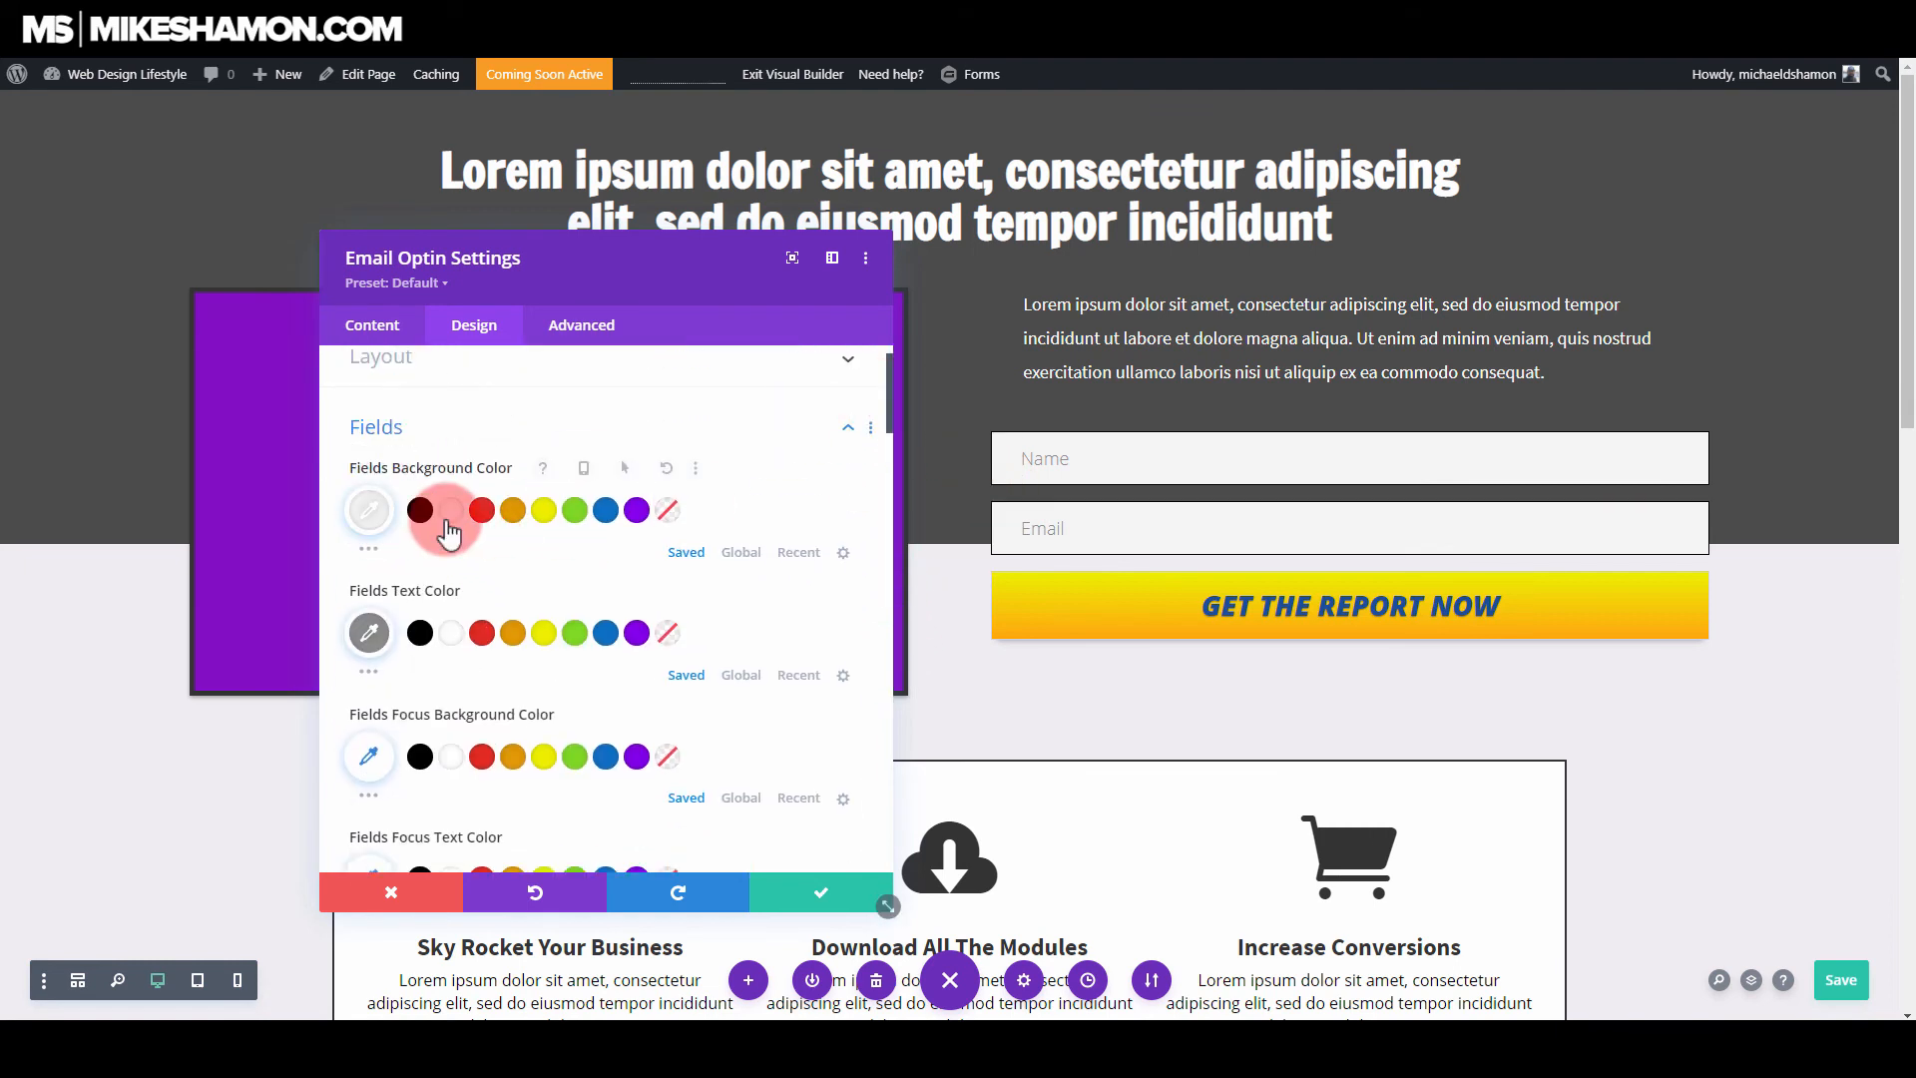
left_click(373, 517)
left_click(542, 676)
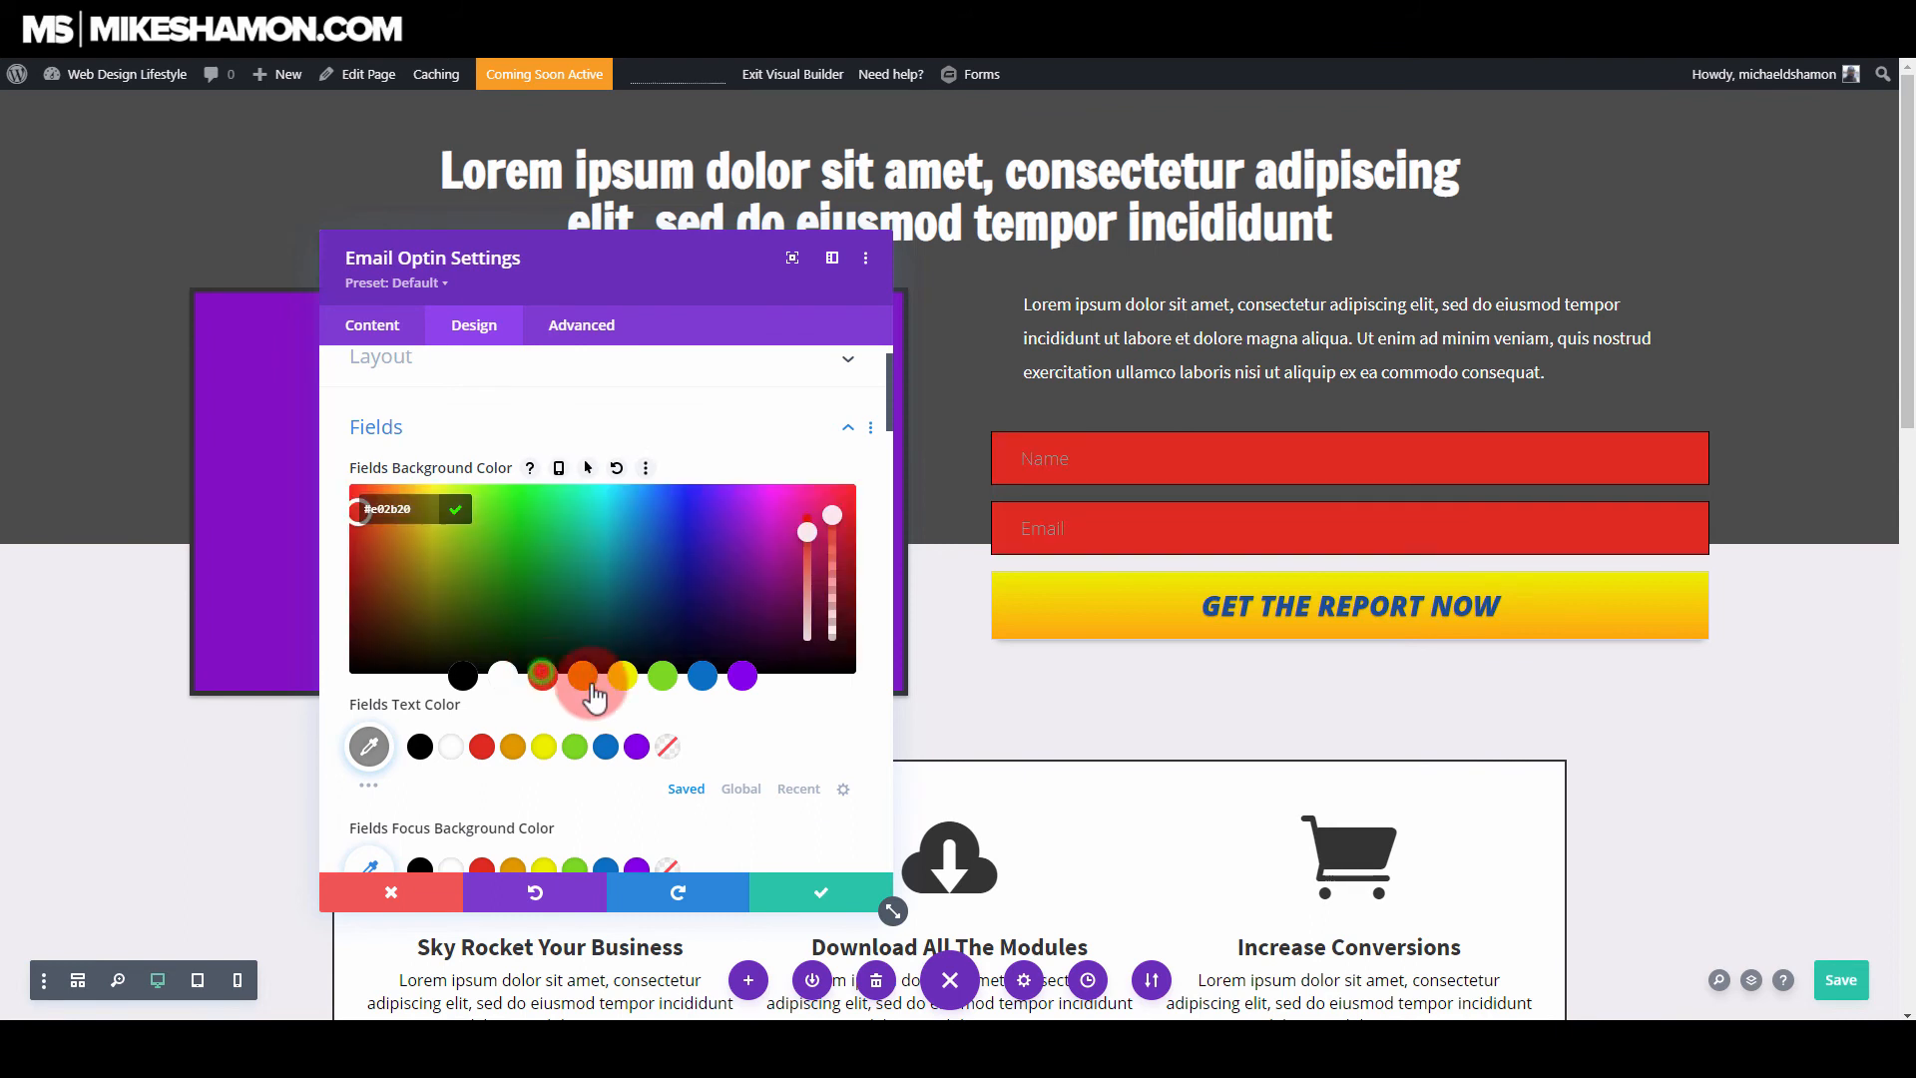
left_click(822, 707)
left_click(451, 632)
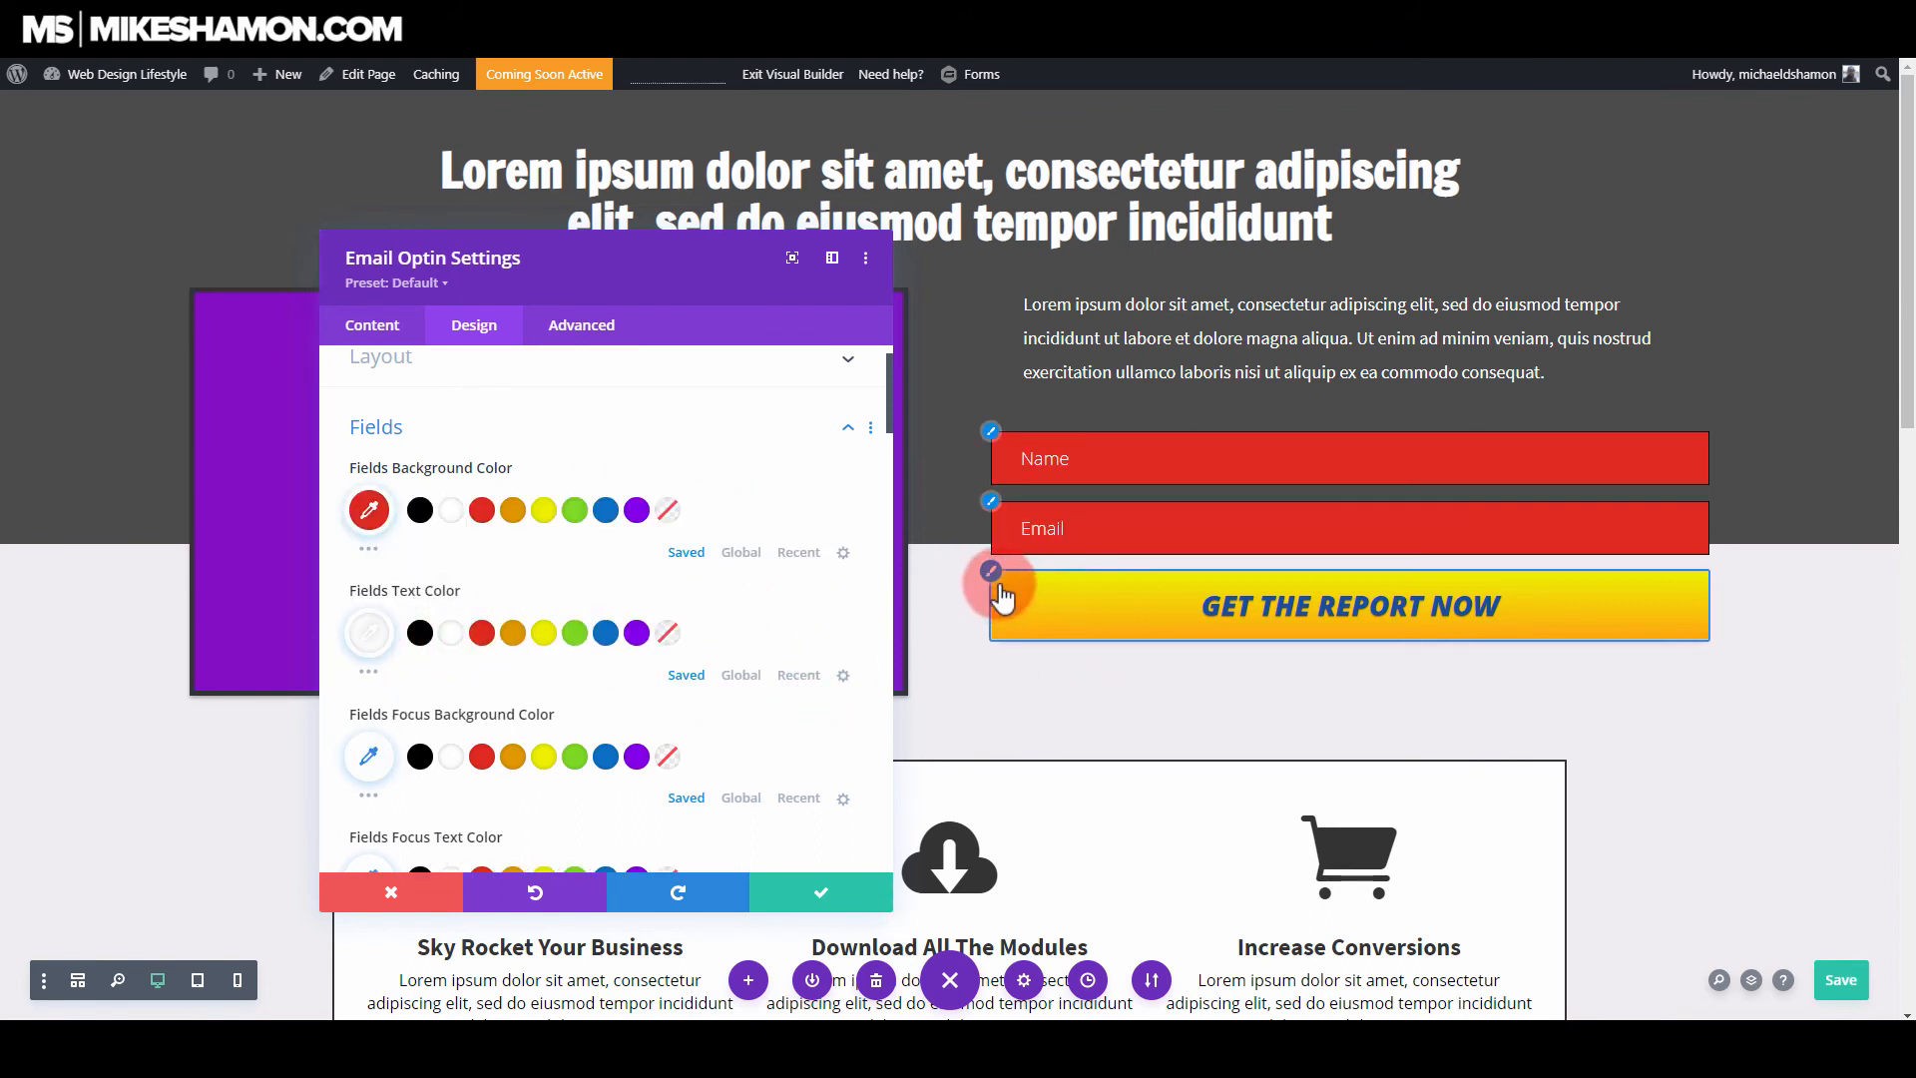
Step: Try linked top and bottom padding of 2px and of 32px on the optin's GET THE REPORT NOW button
left_click(1236, 599)
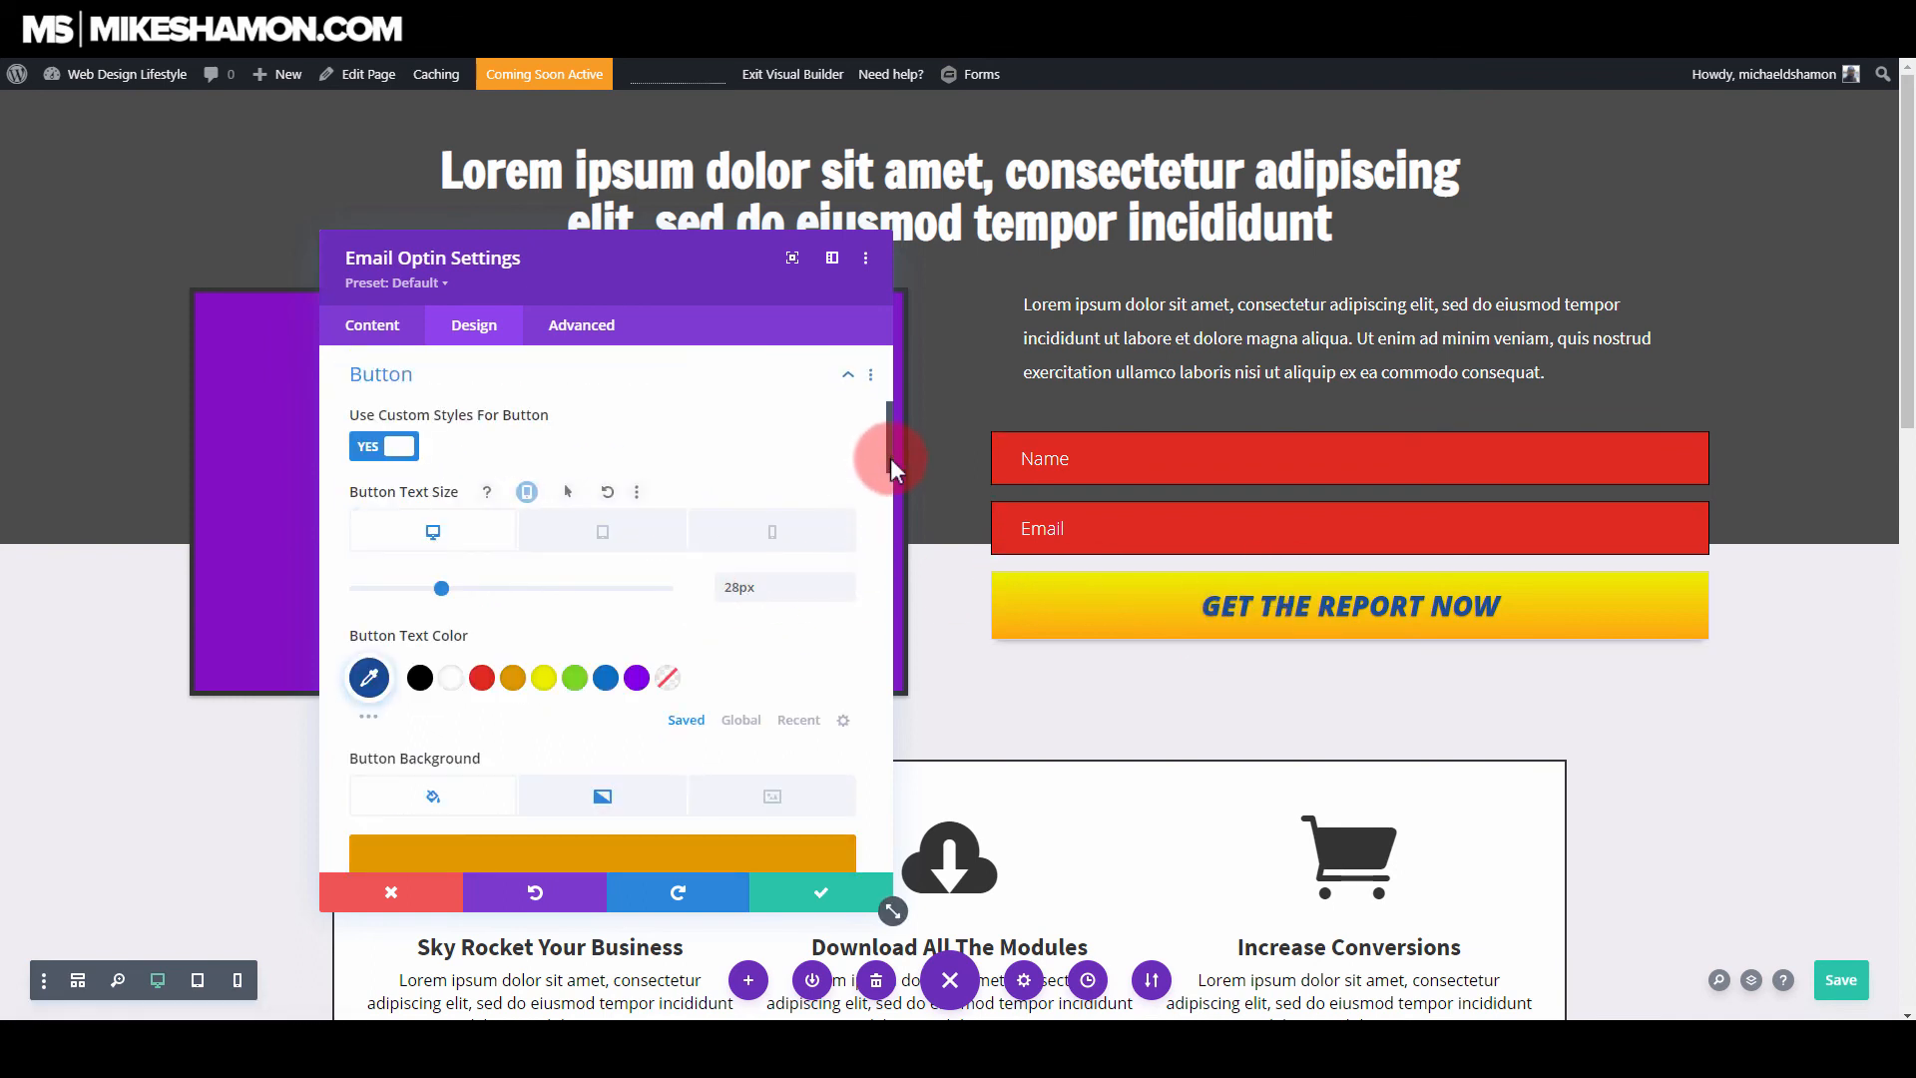
left_click_drag(890, 458, 886, 589)
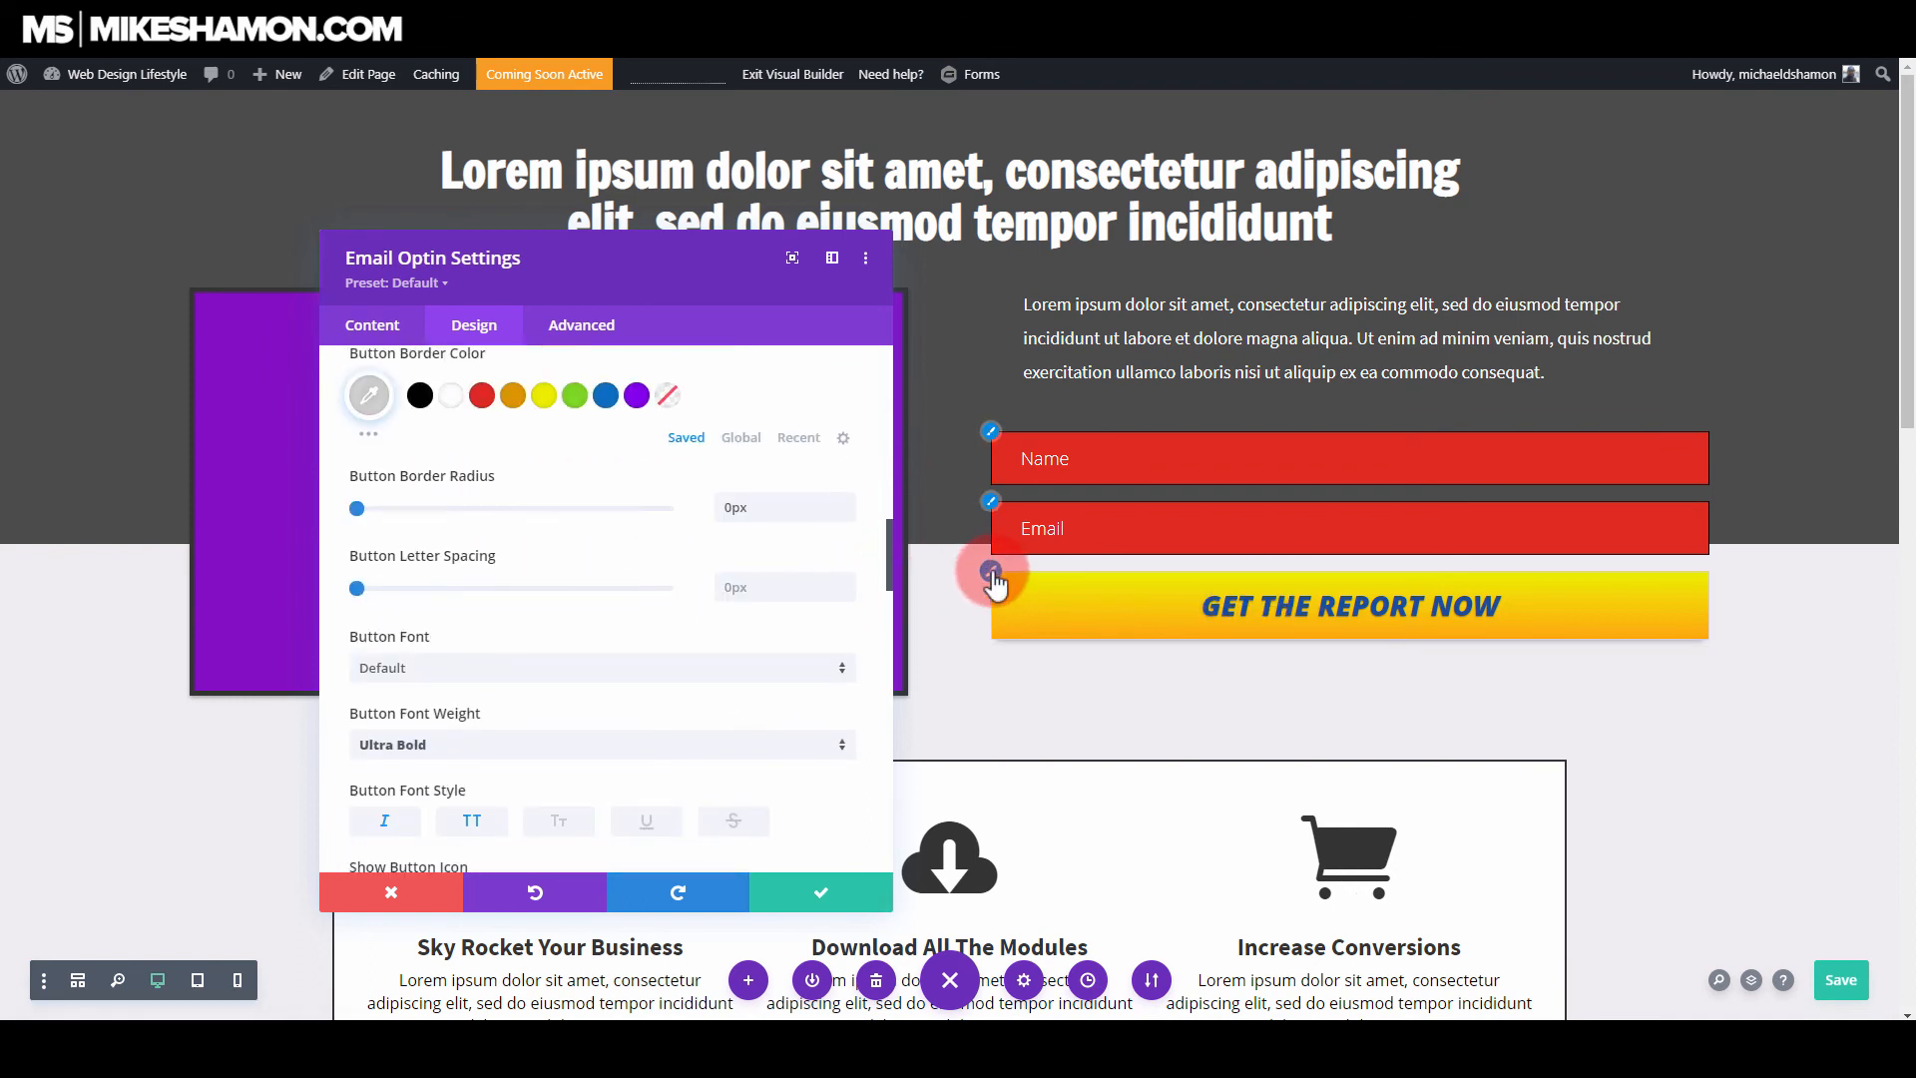
left_click(989, 571)
left_click_drag(888, 456, 876, 717)
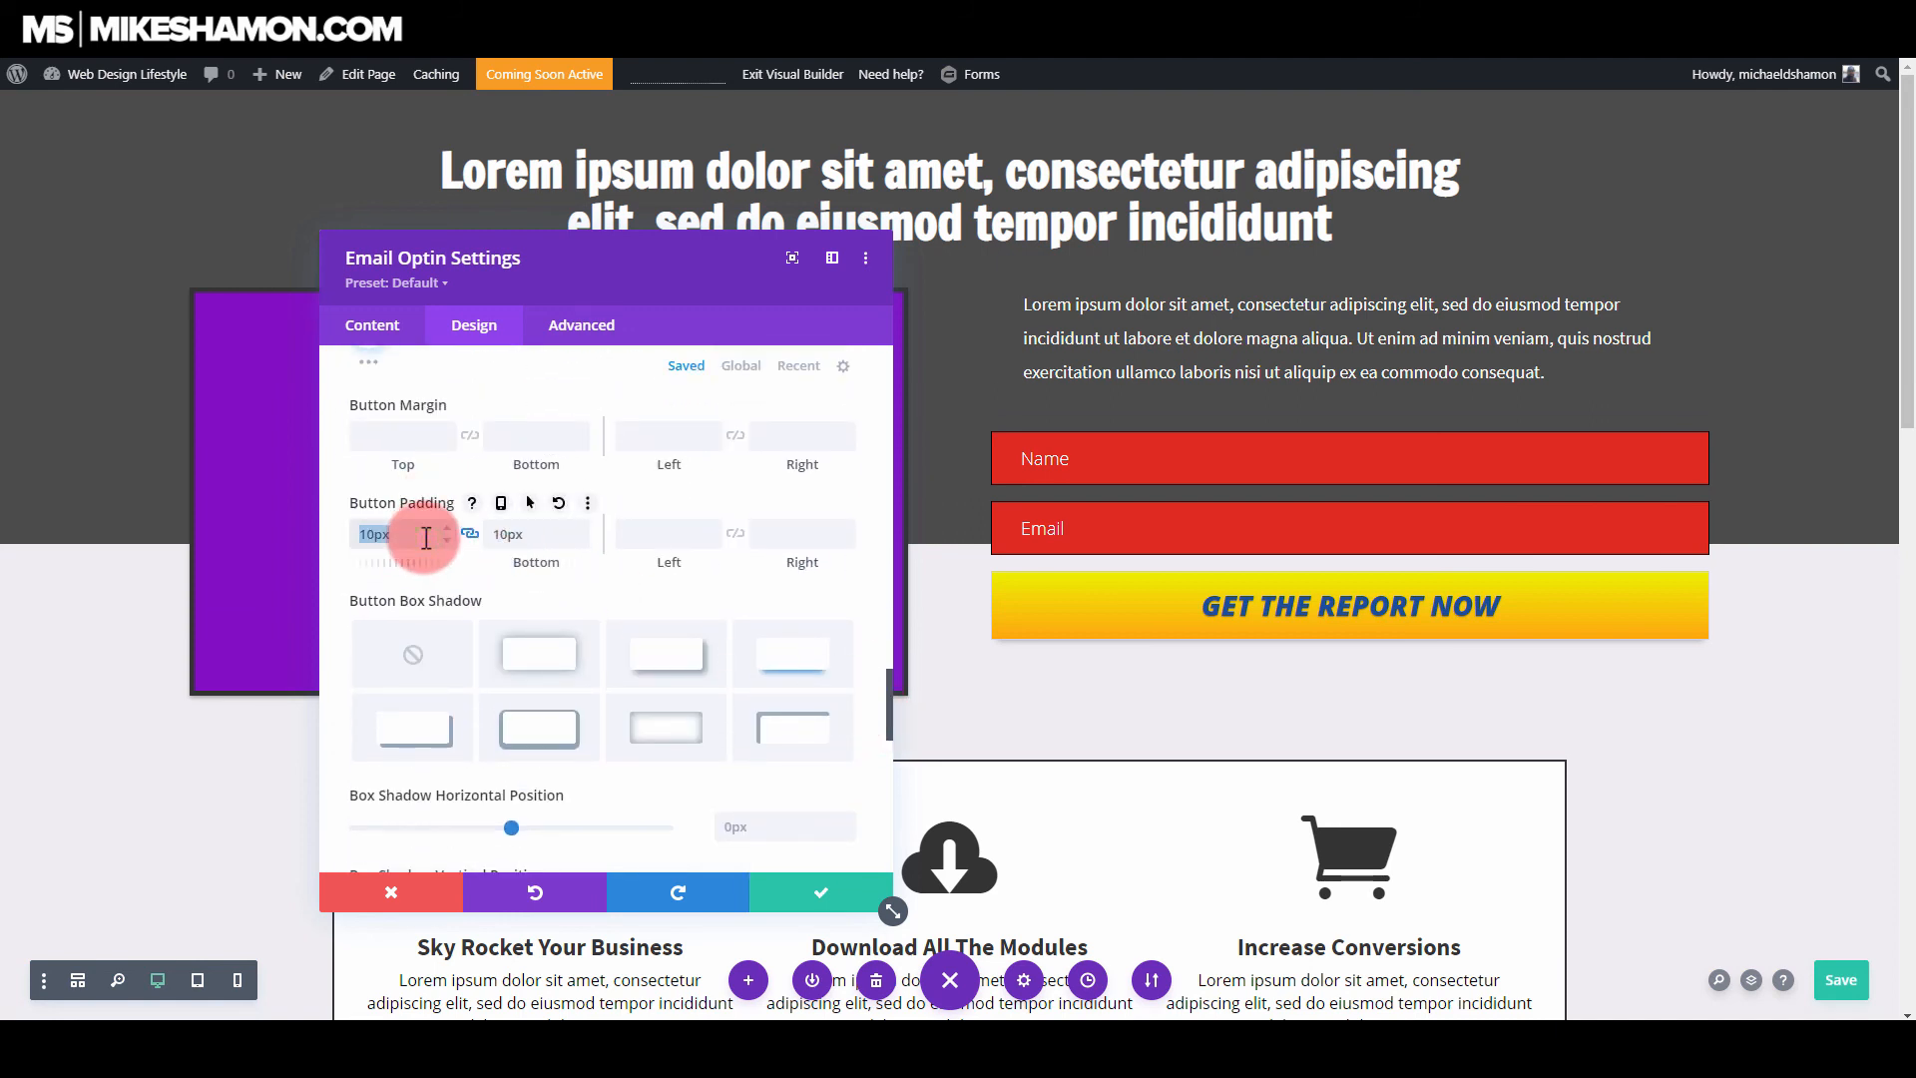
type("2")
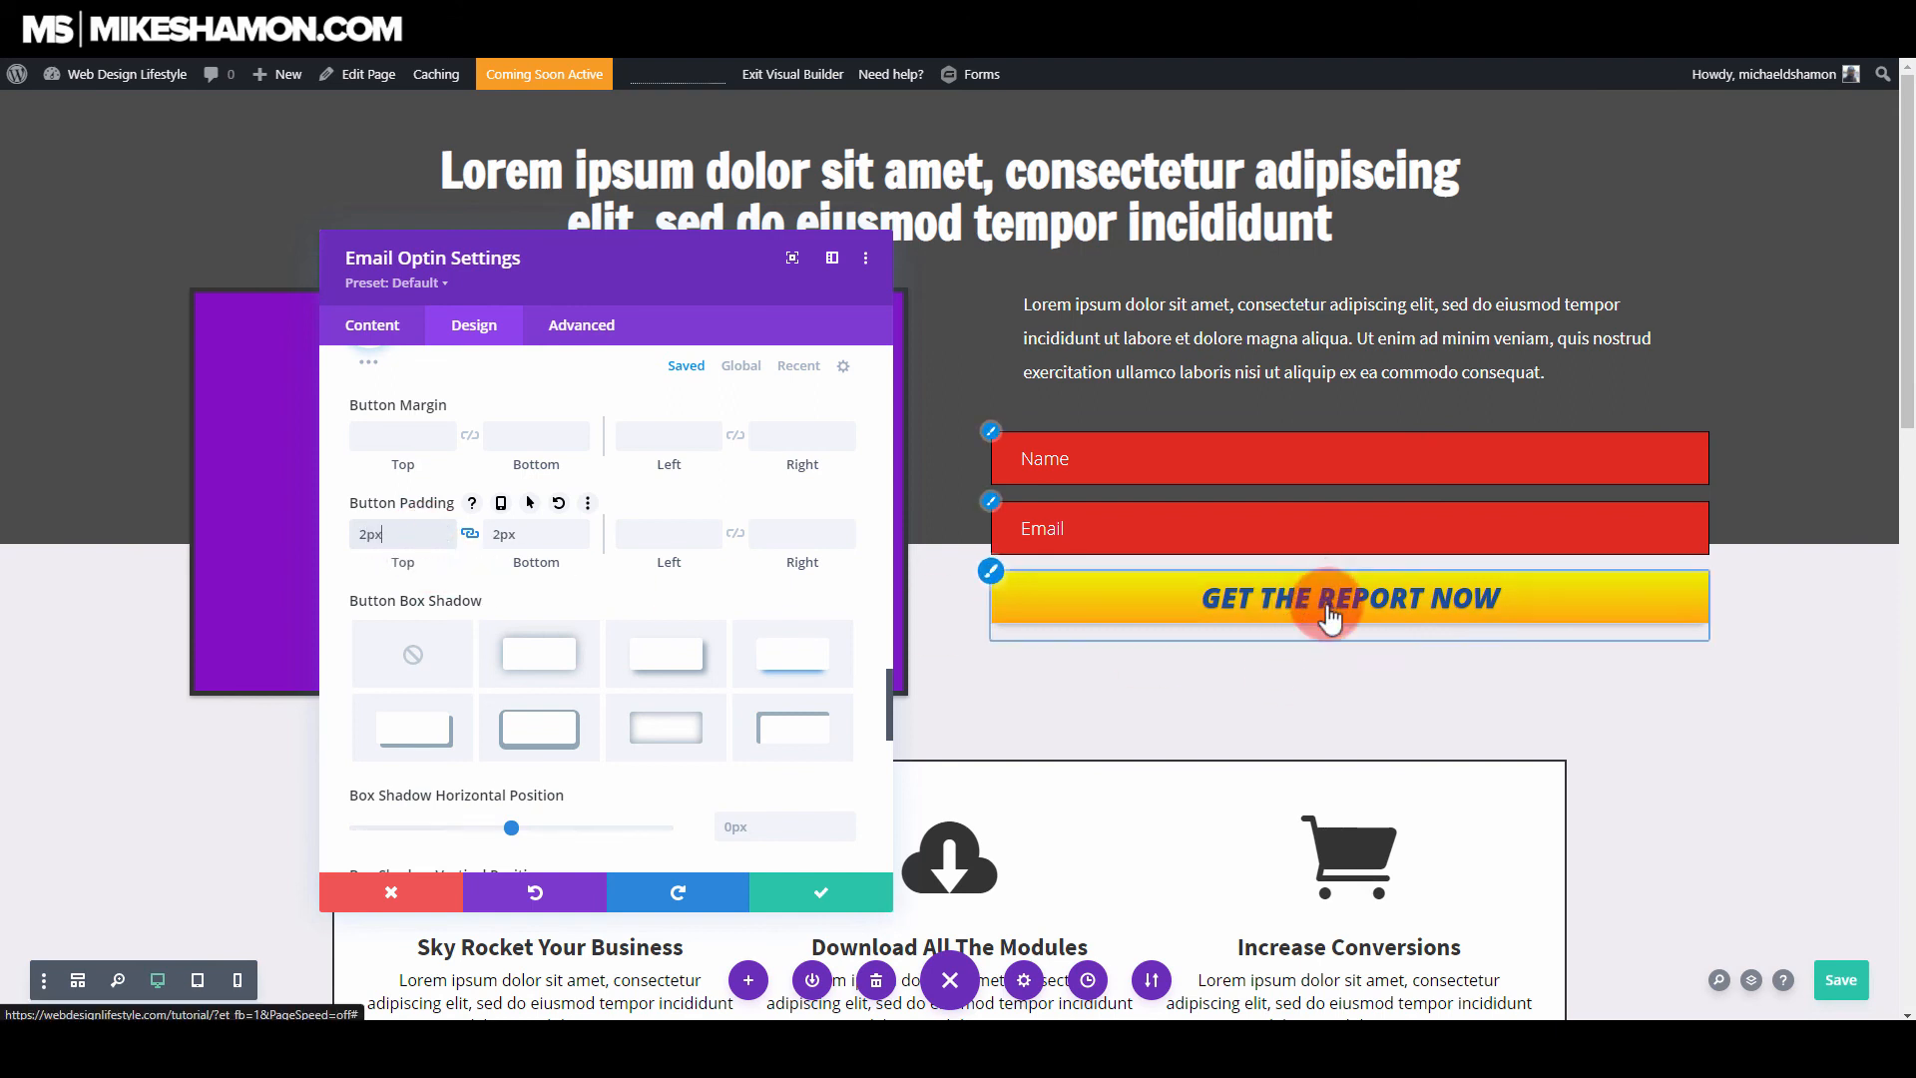
left_click(371, 542)
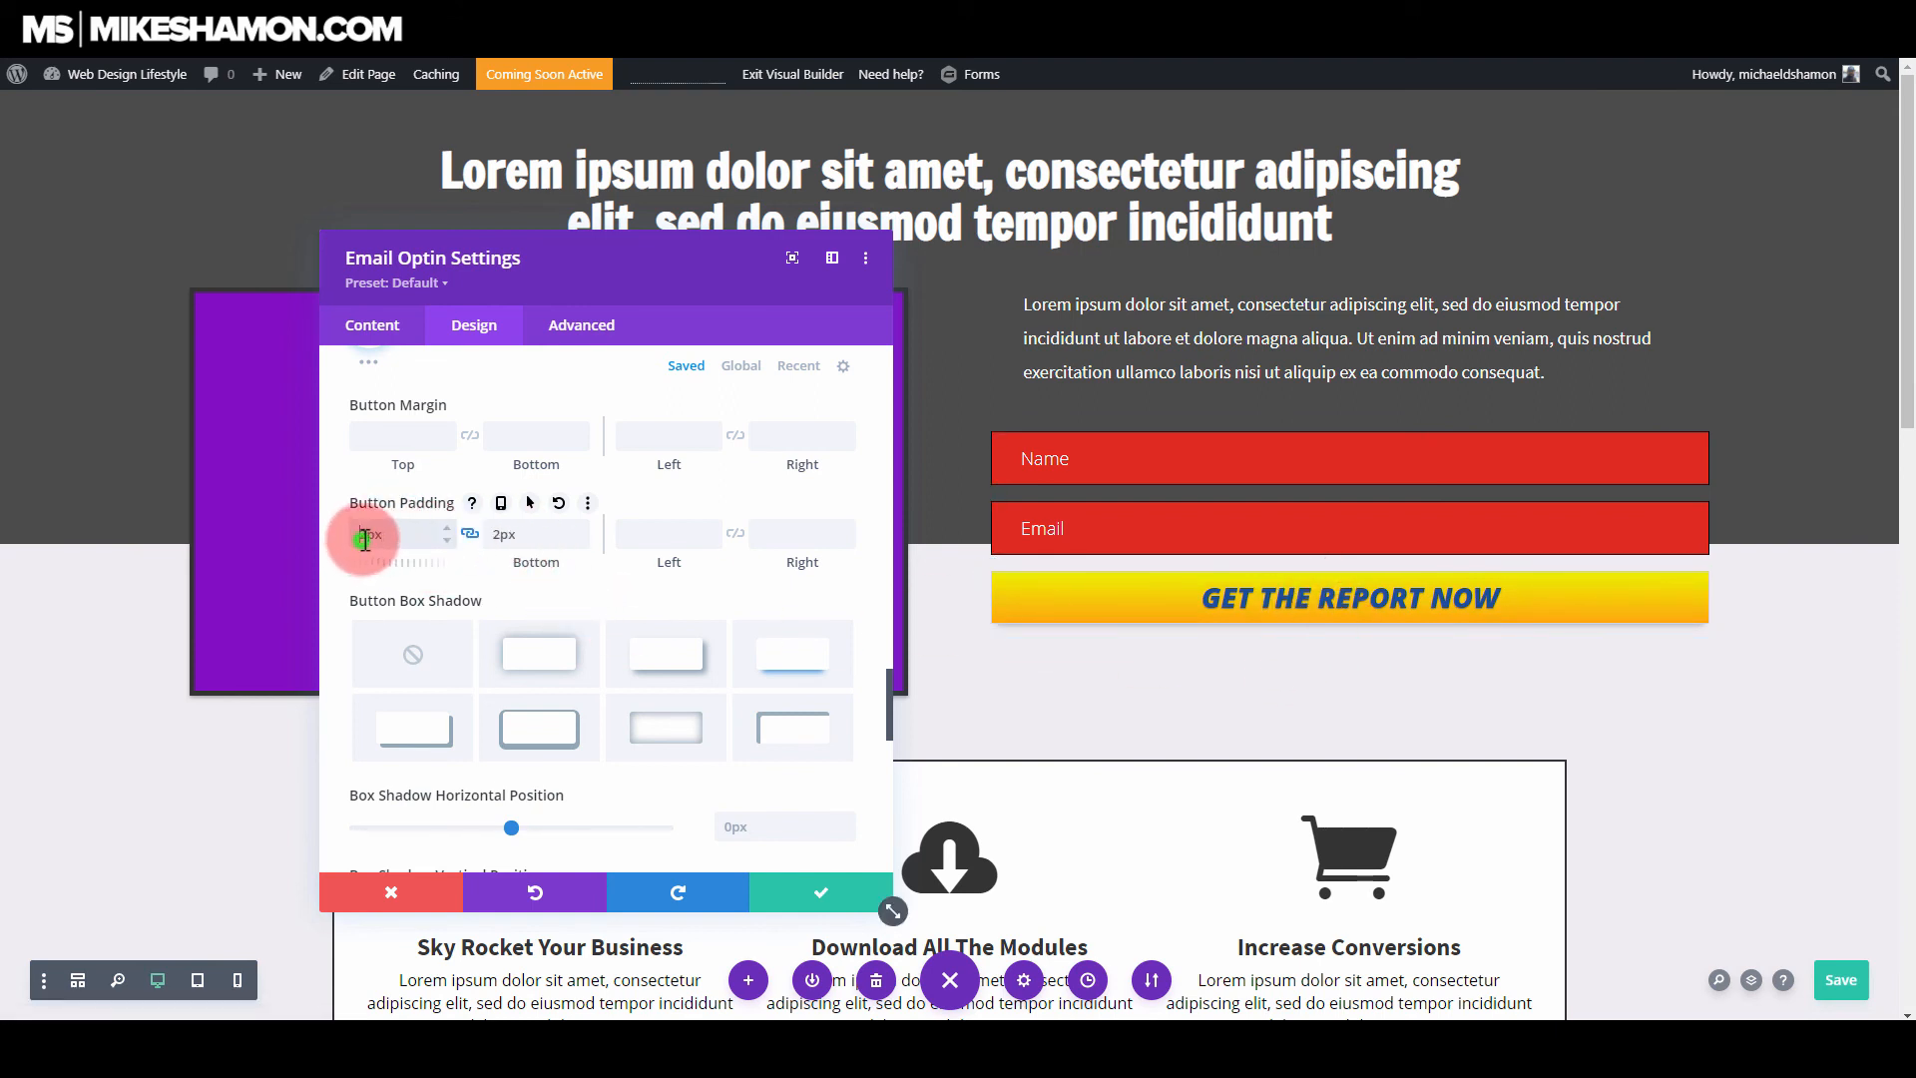
type("3")
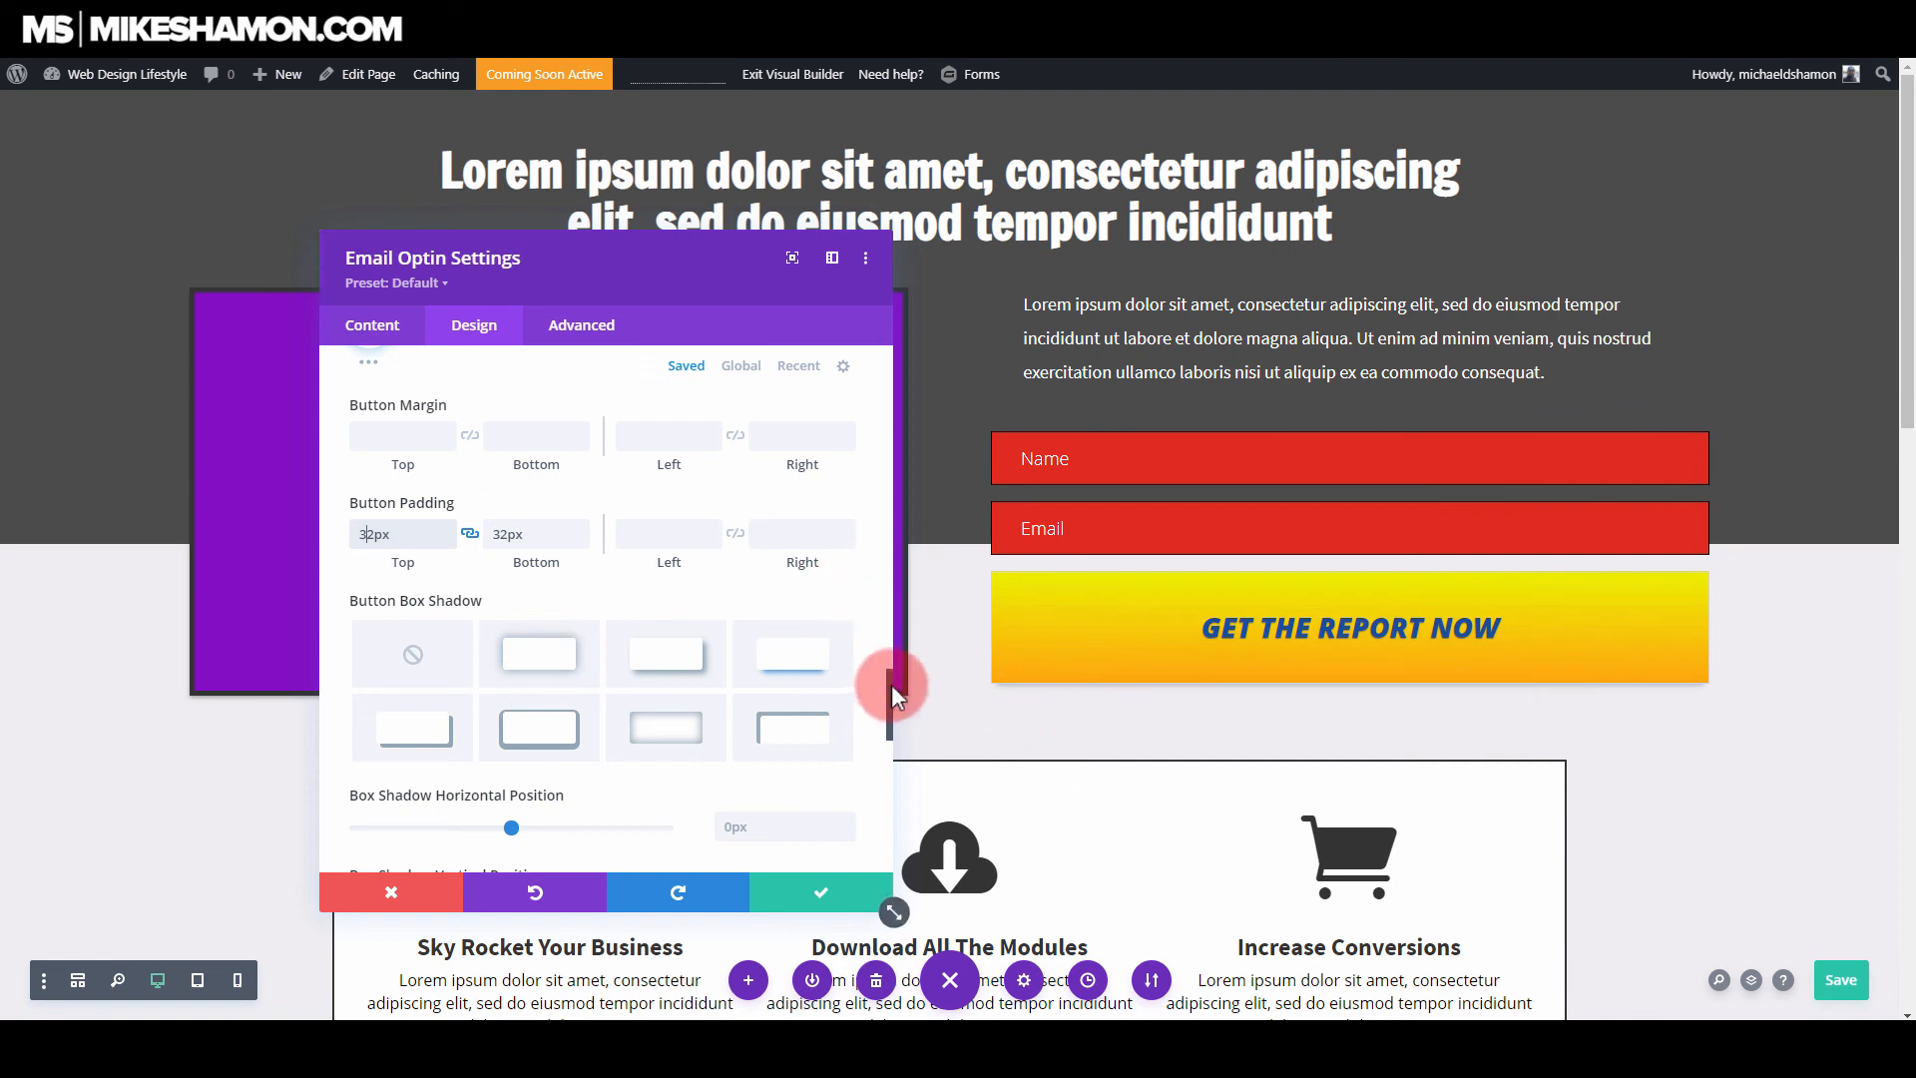
Step: Try a 17px phone text size for the optin button, and discard the optin's unsaved changes on returning to desktop view
left_click_drag(890, 686, 895, 469)
left_click(989, 571)
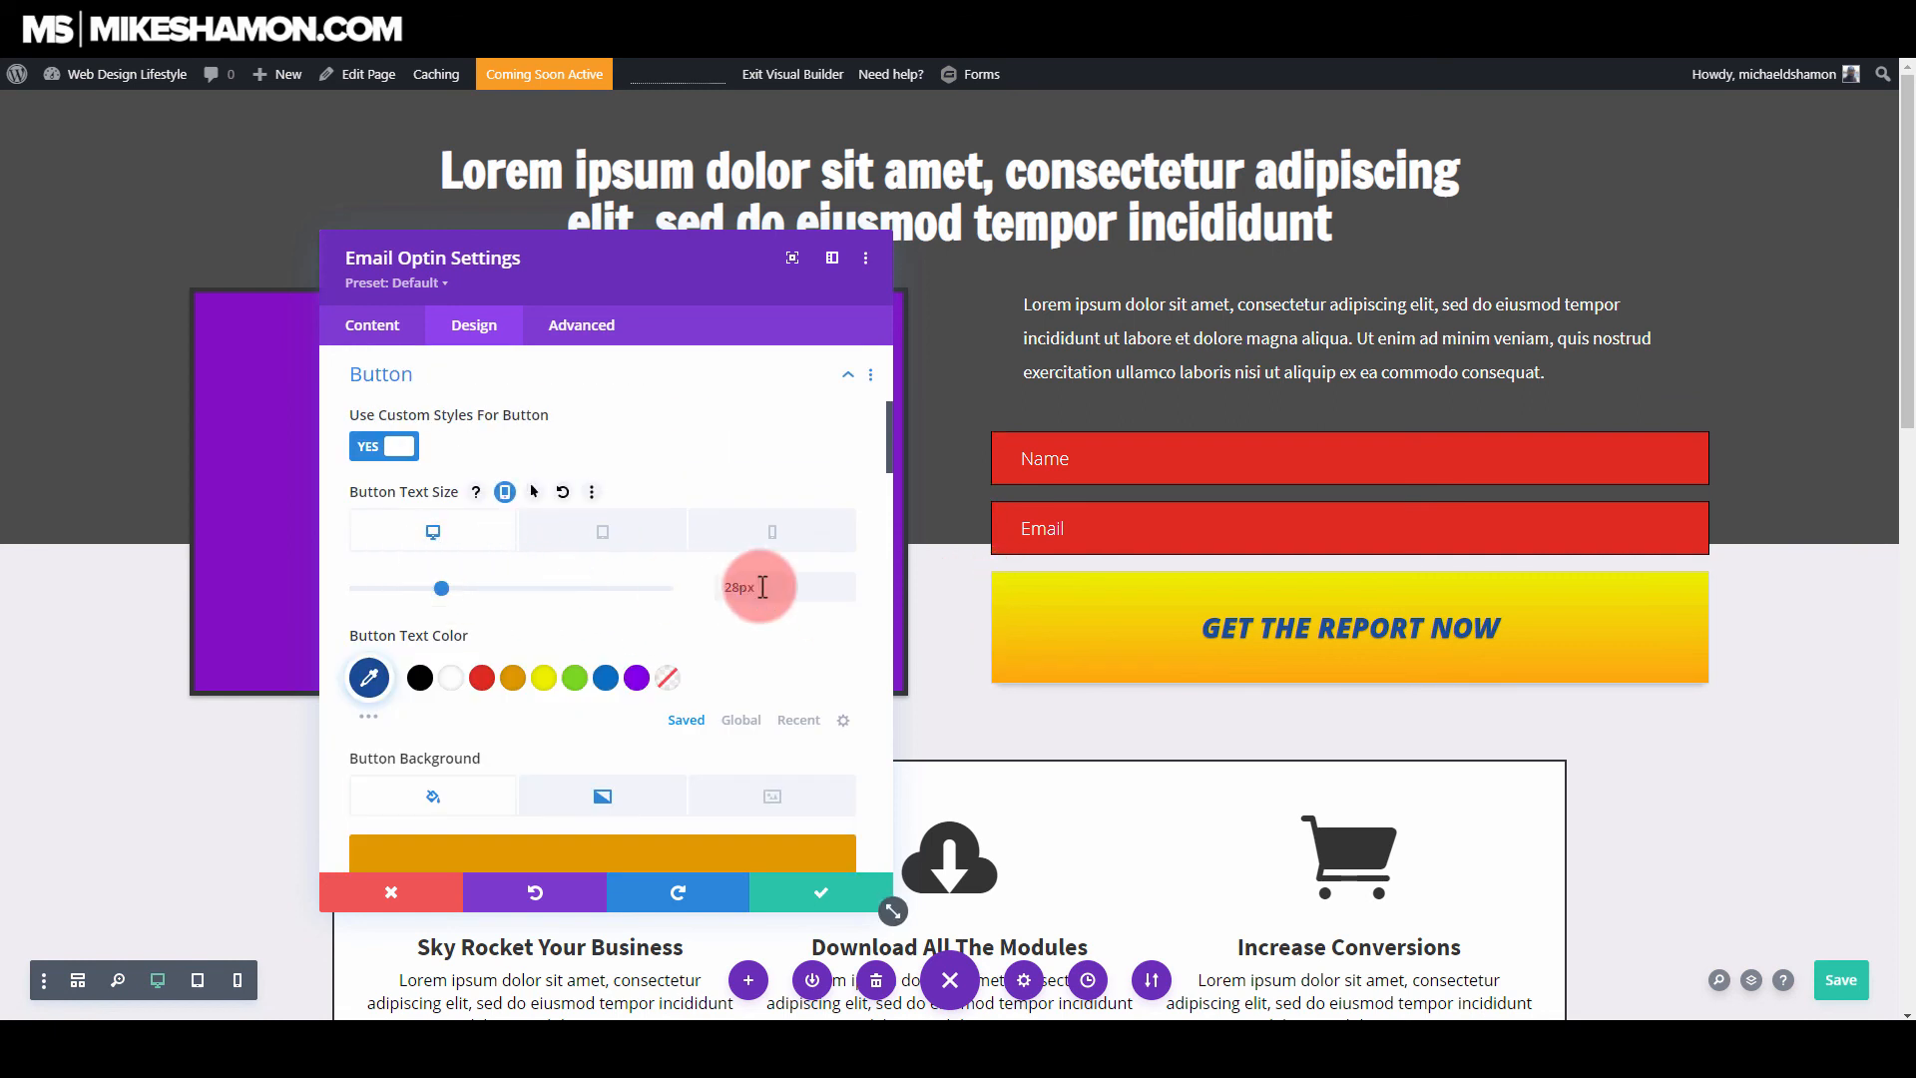
left_click(844, 580)
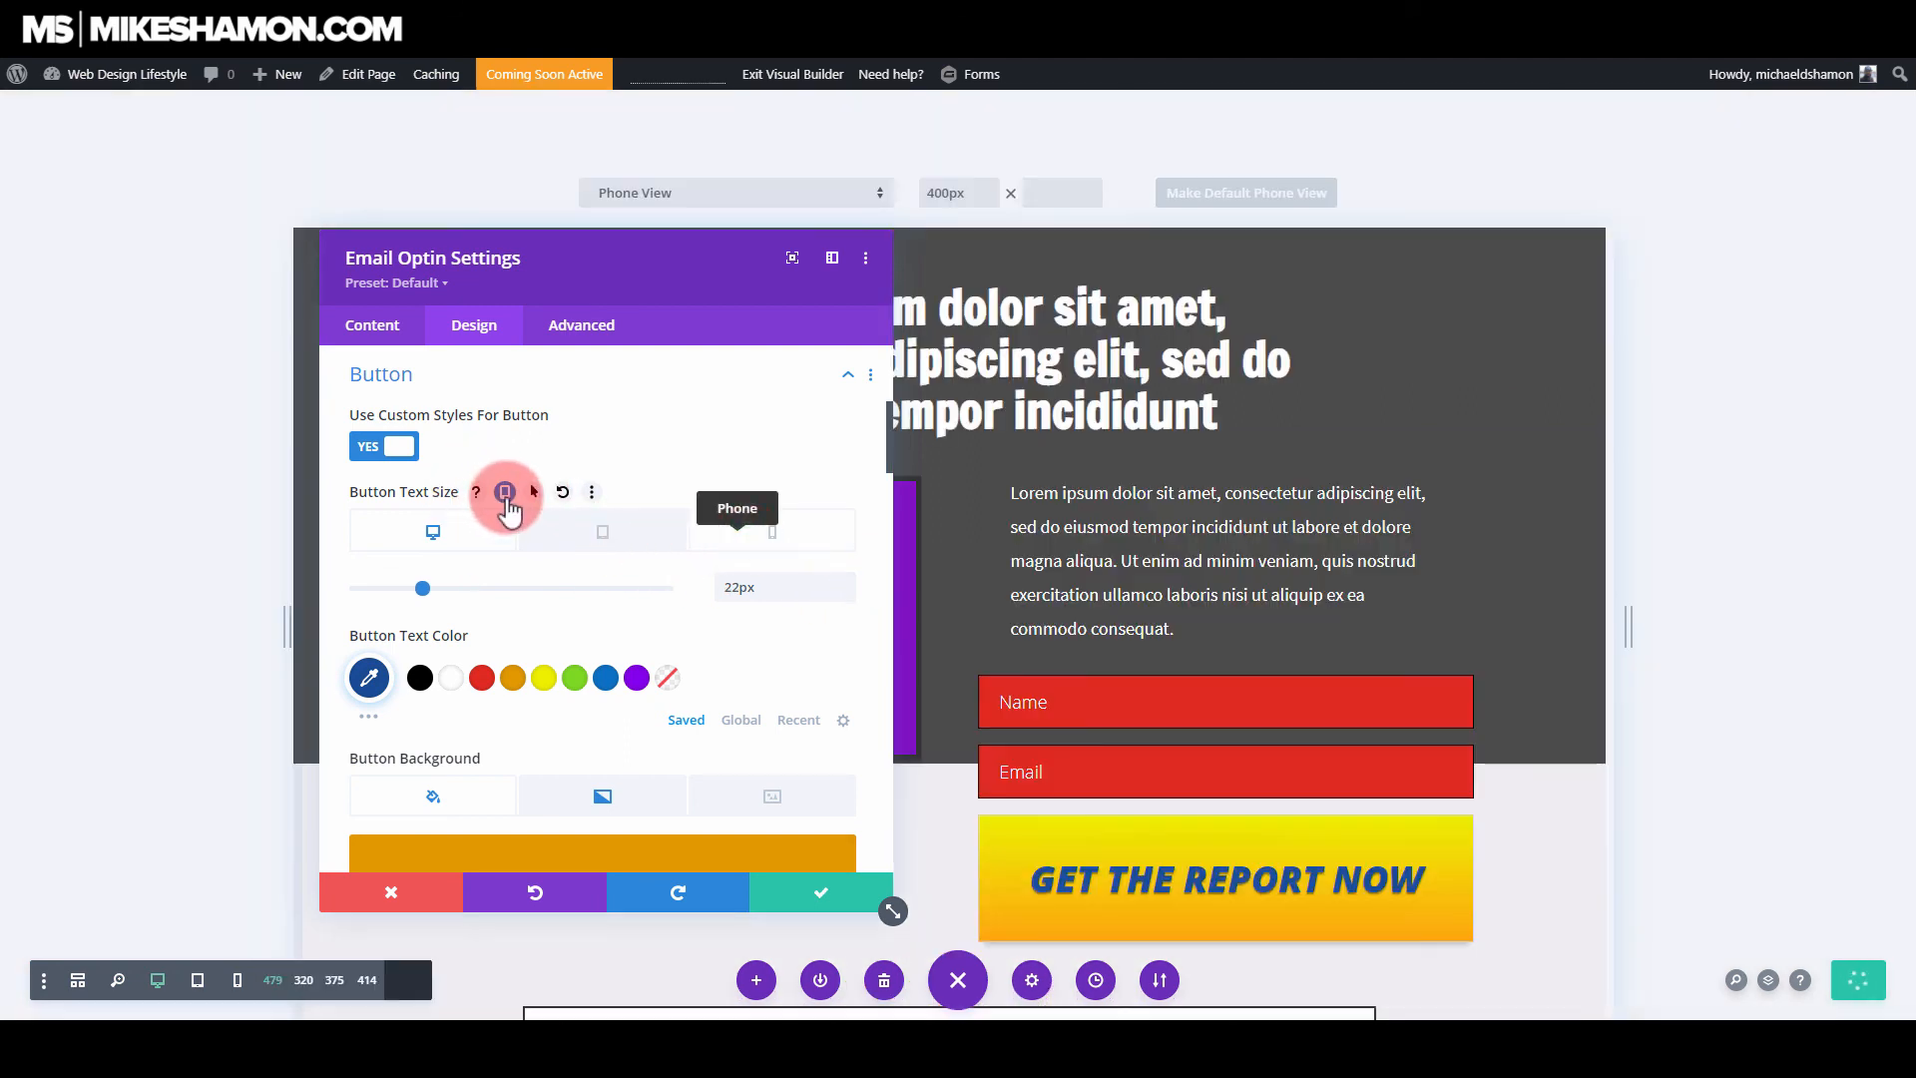
left_click(740, 531)
left_click_drag(655, 244, 521, 260)
left_click(885, 539)
scroll(885, 539, "down", 5)
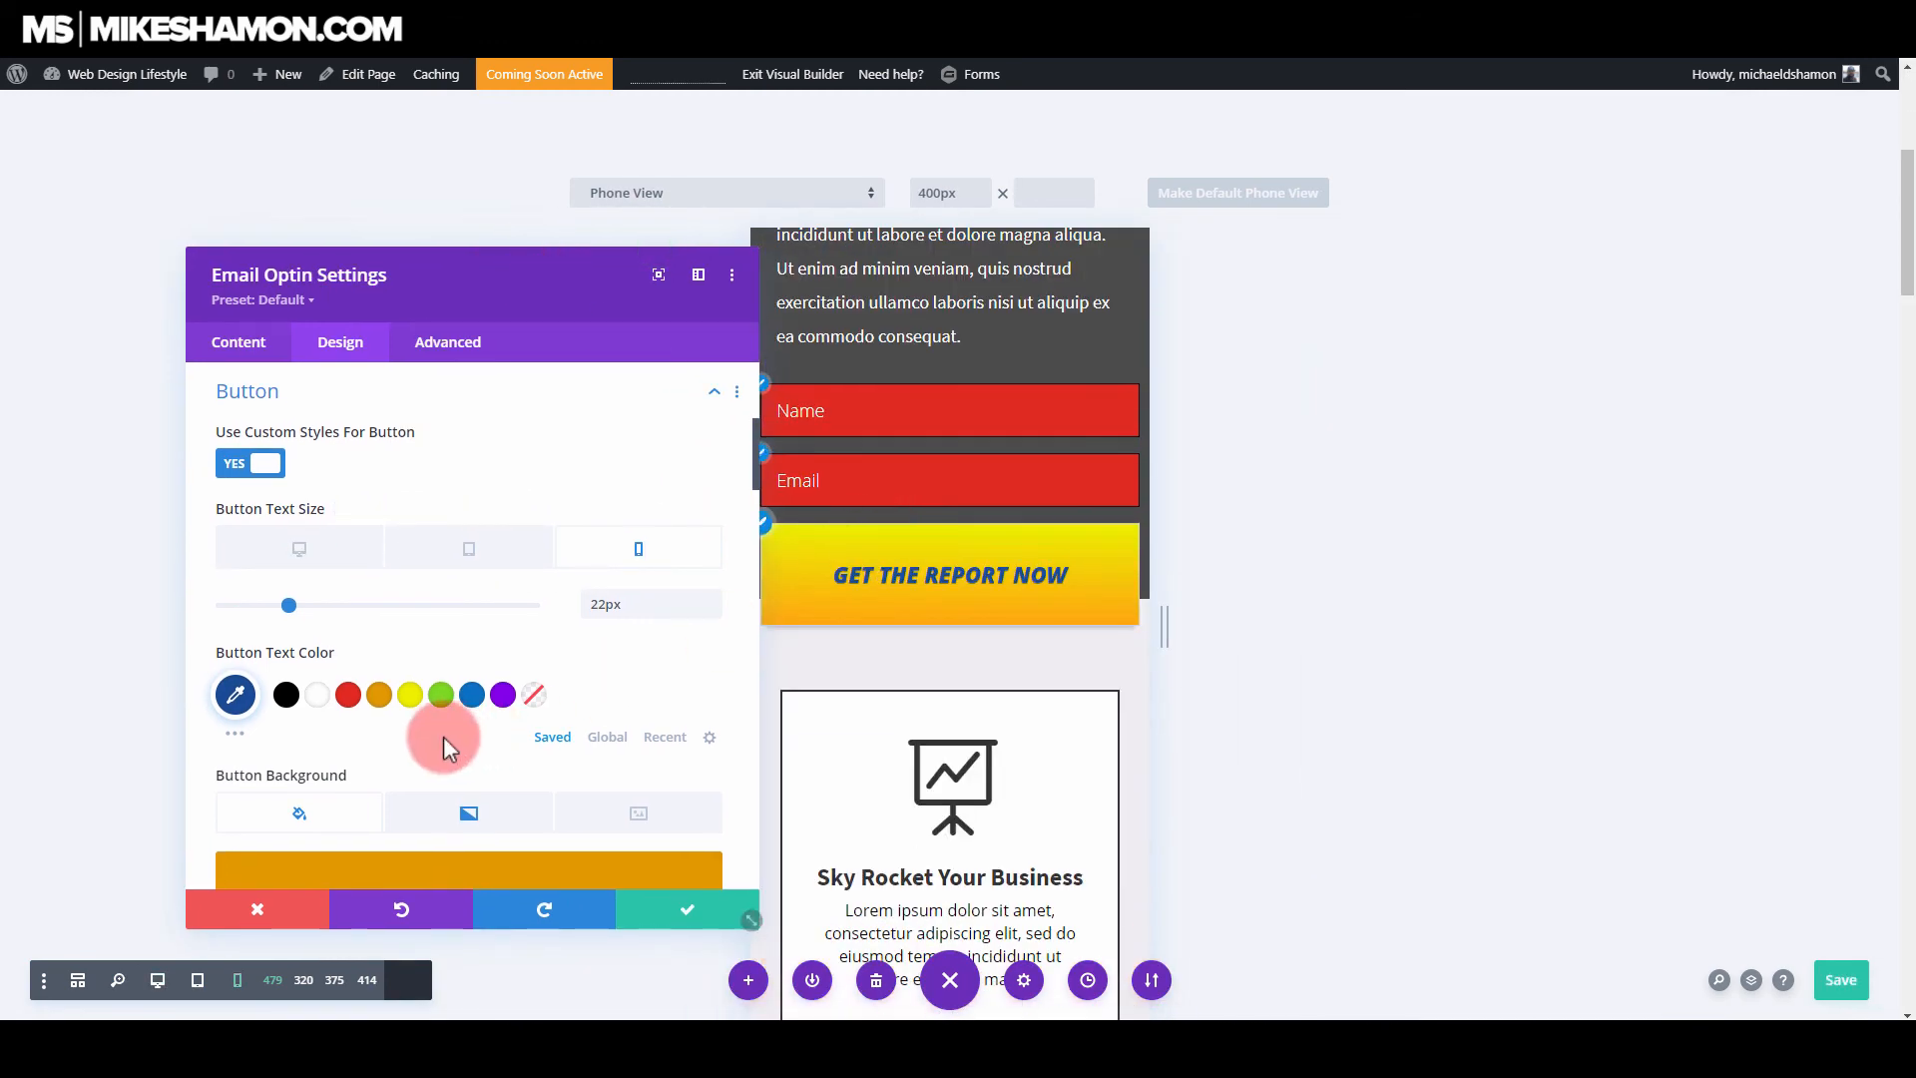
left_click(712, 613)
left_click(712, 612)
left_click(712, 612)
left_click(713, 612)
left_click(712, 613)
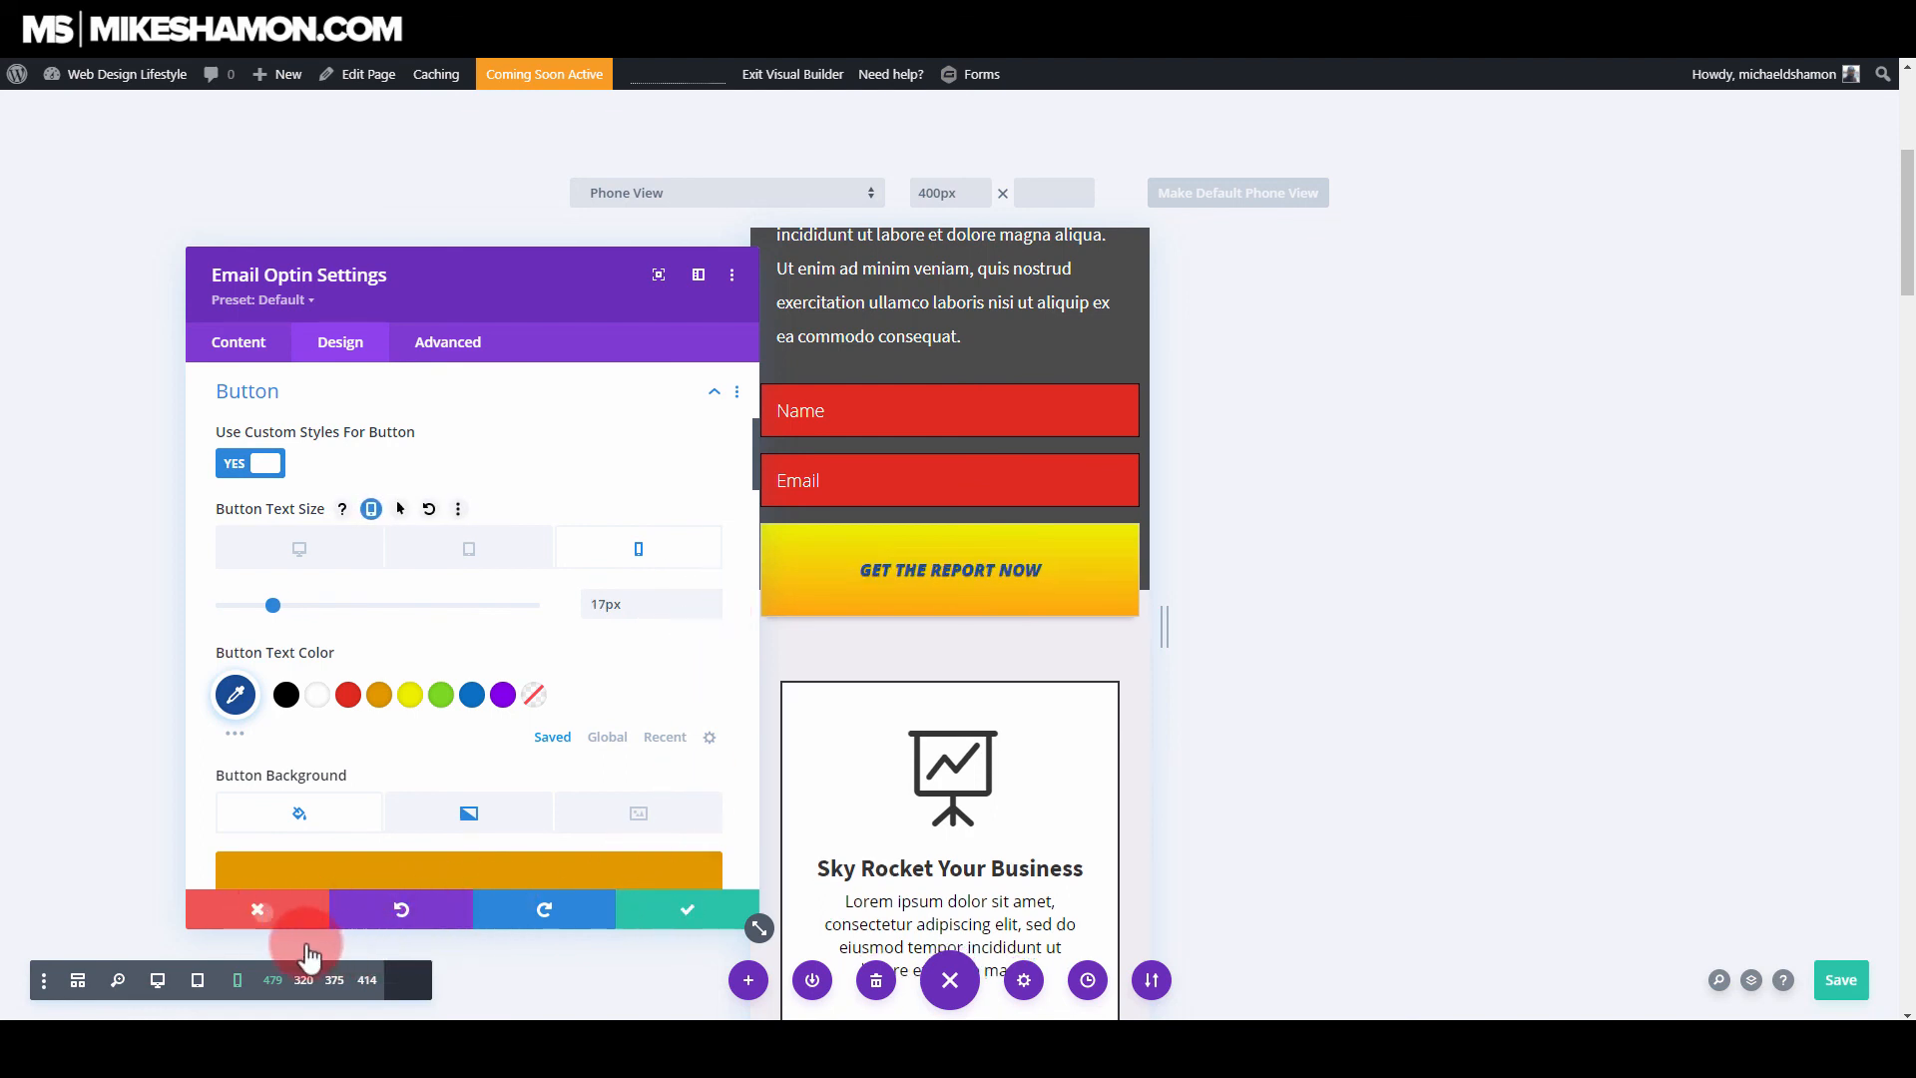
left_click(157, 979)
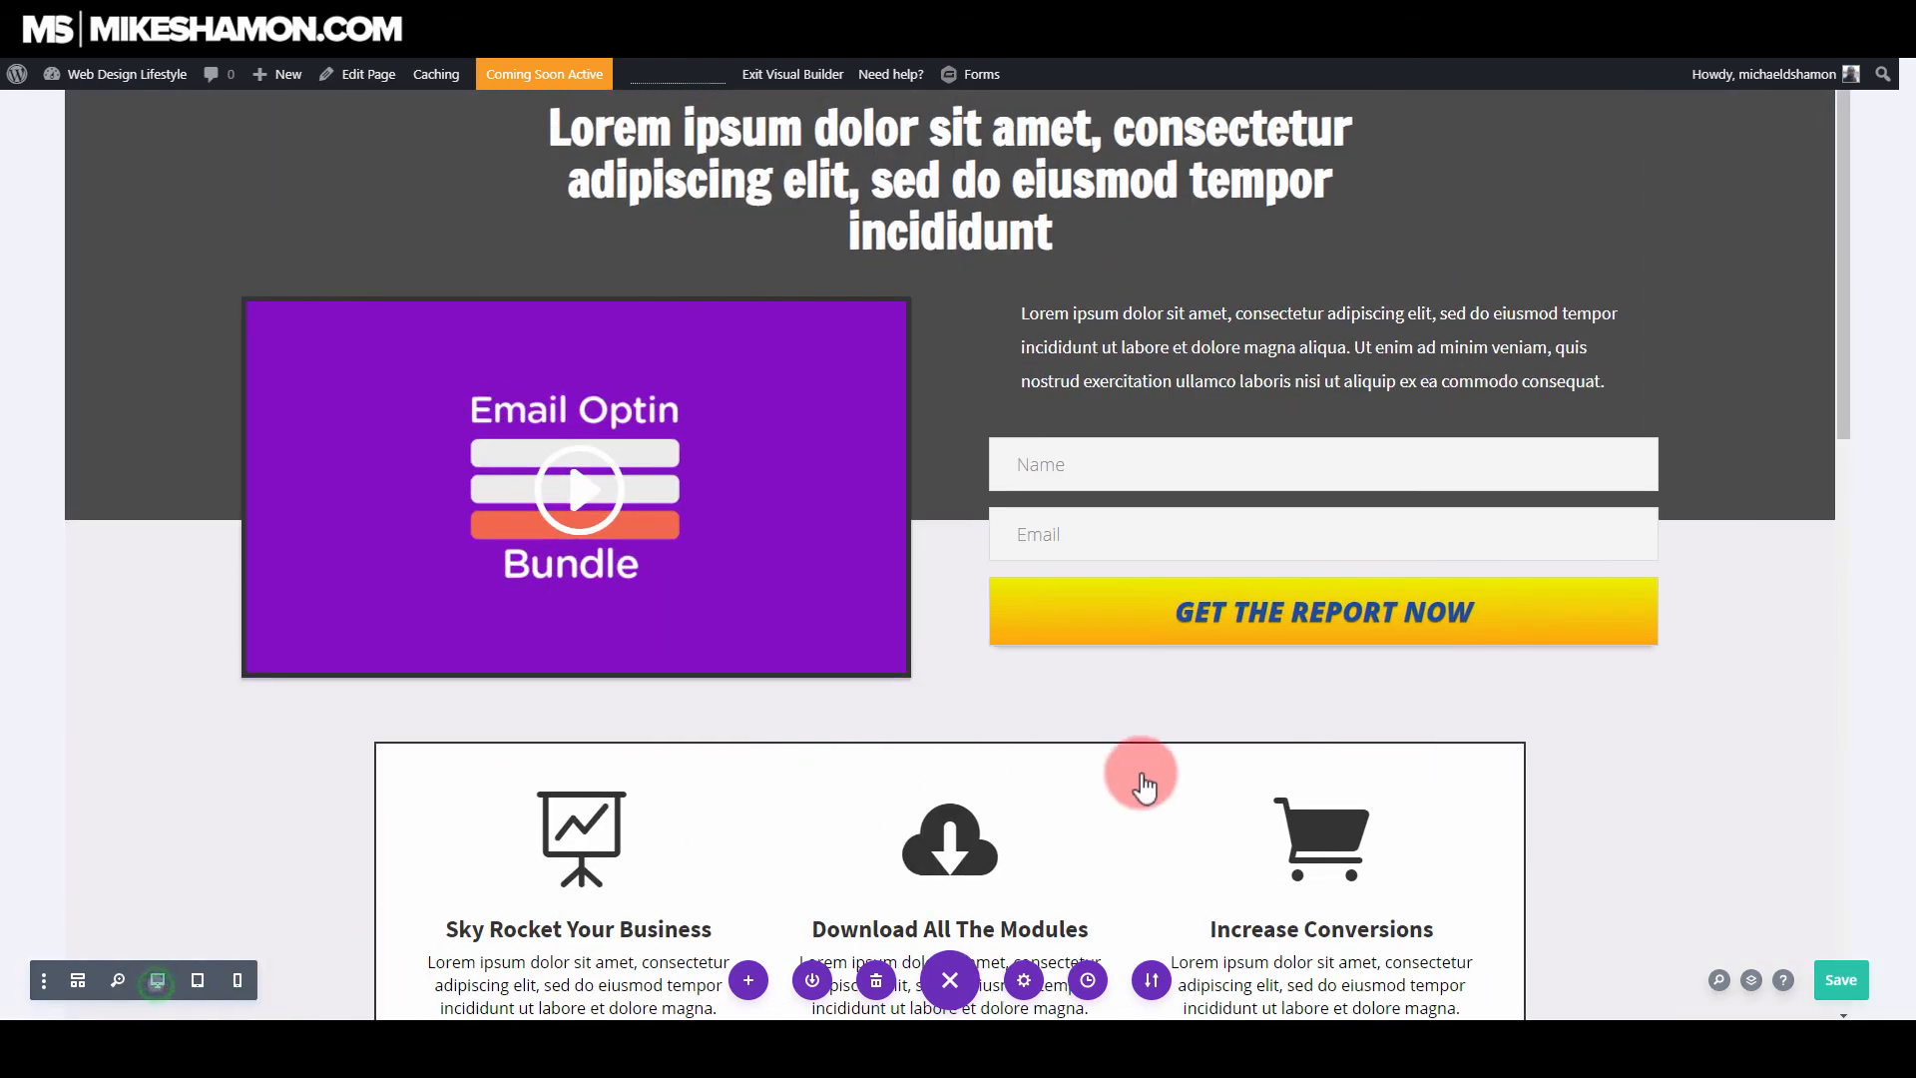